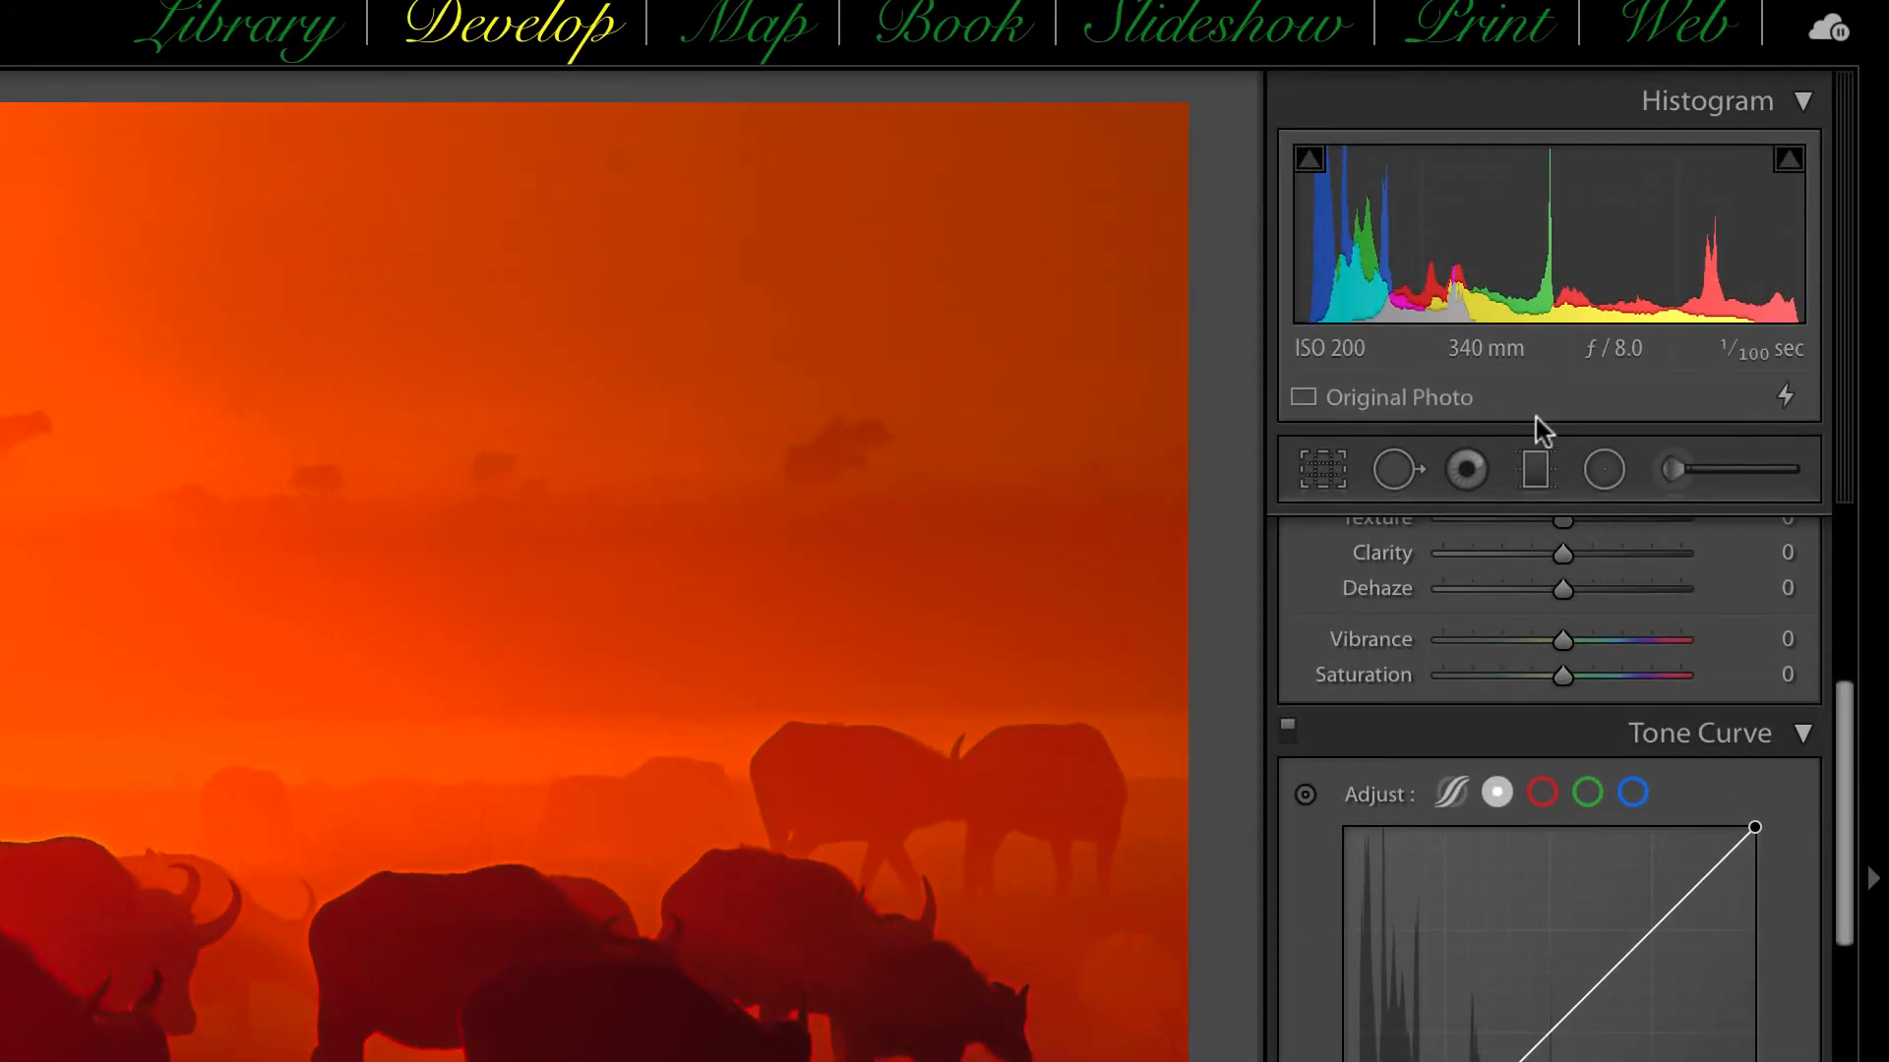
Browse the buffalo, egret, blackish bird, temple statue and marmot photos to examine their histograms and clipping indicators
click(1804, 100)
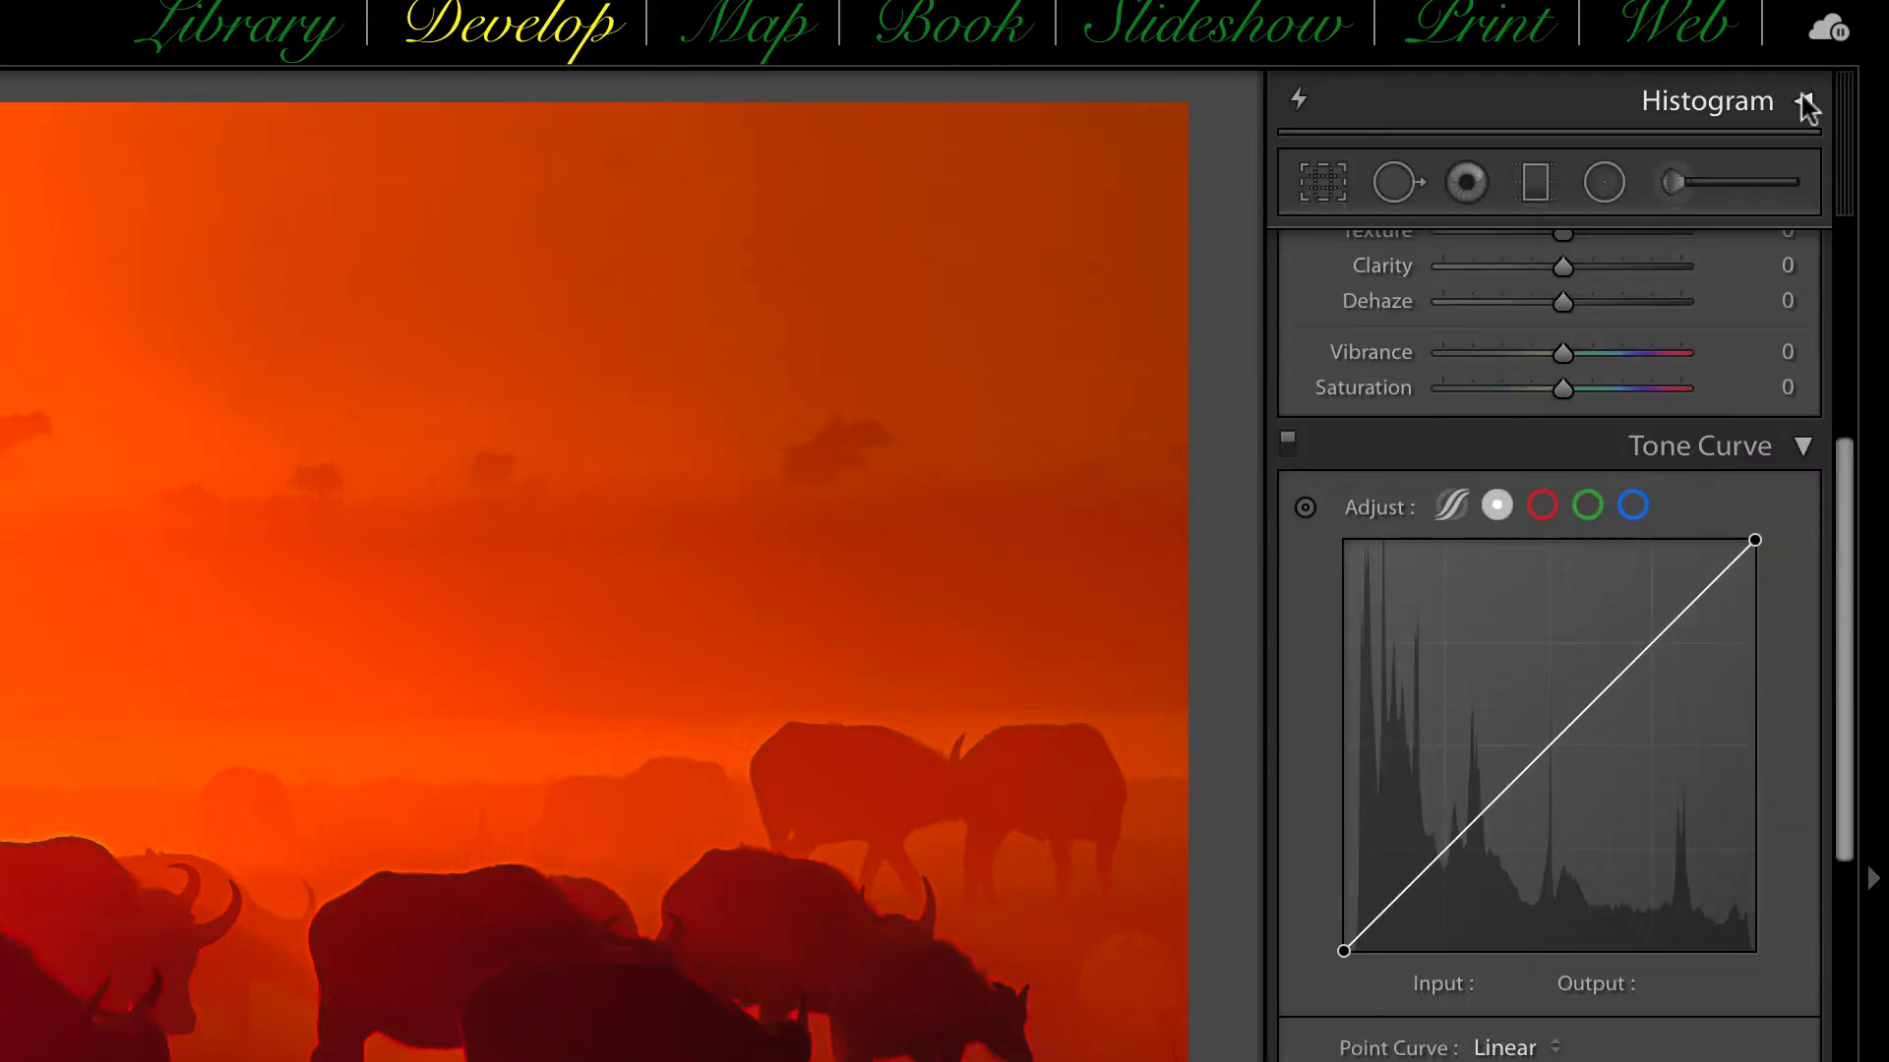
click(1804, 98)
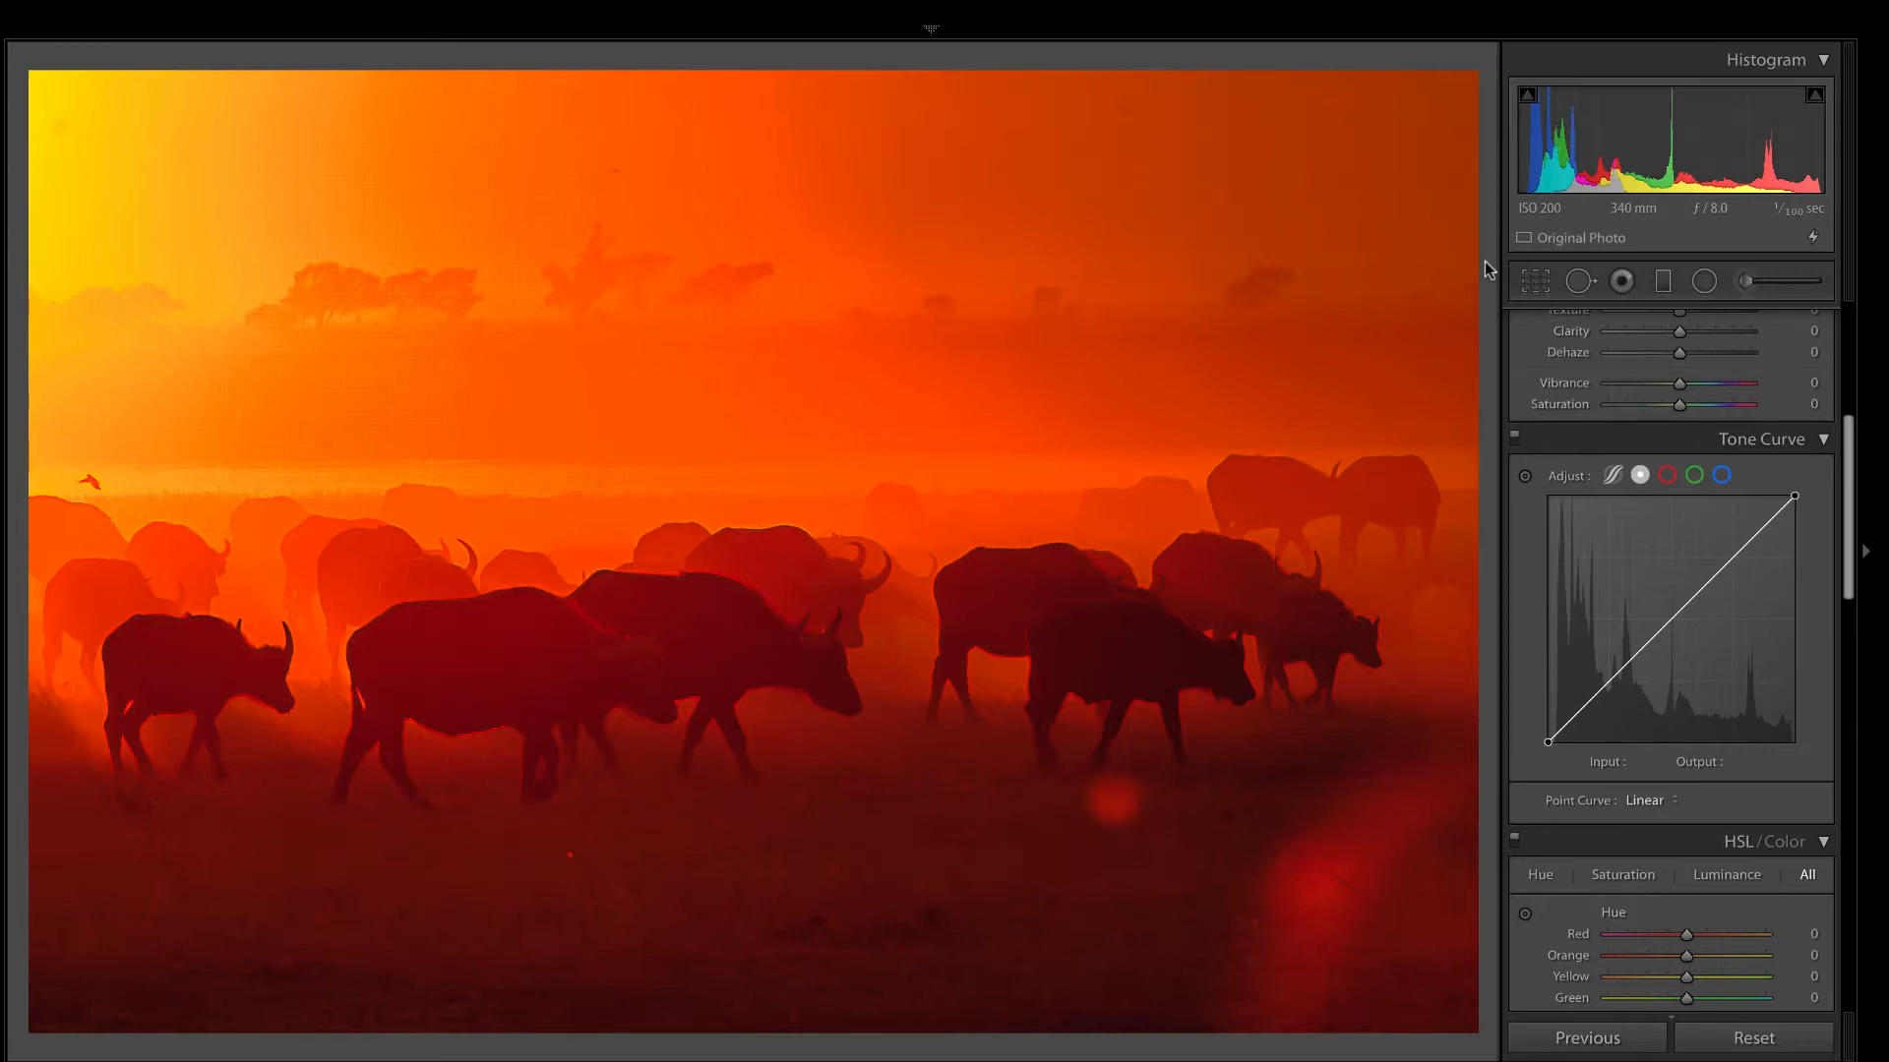
key(Right)
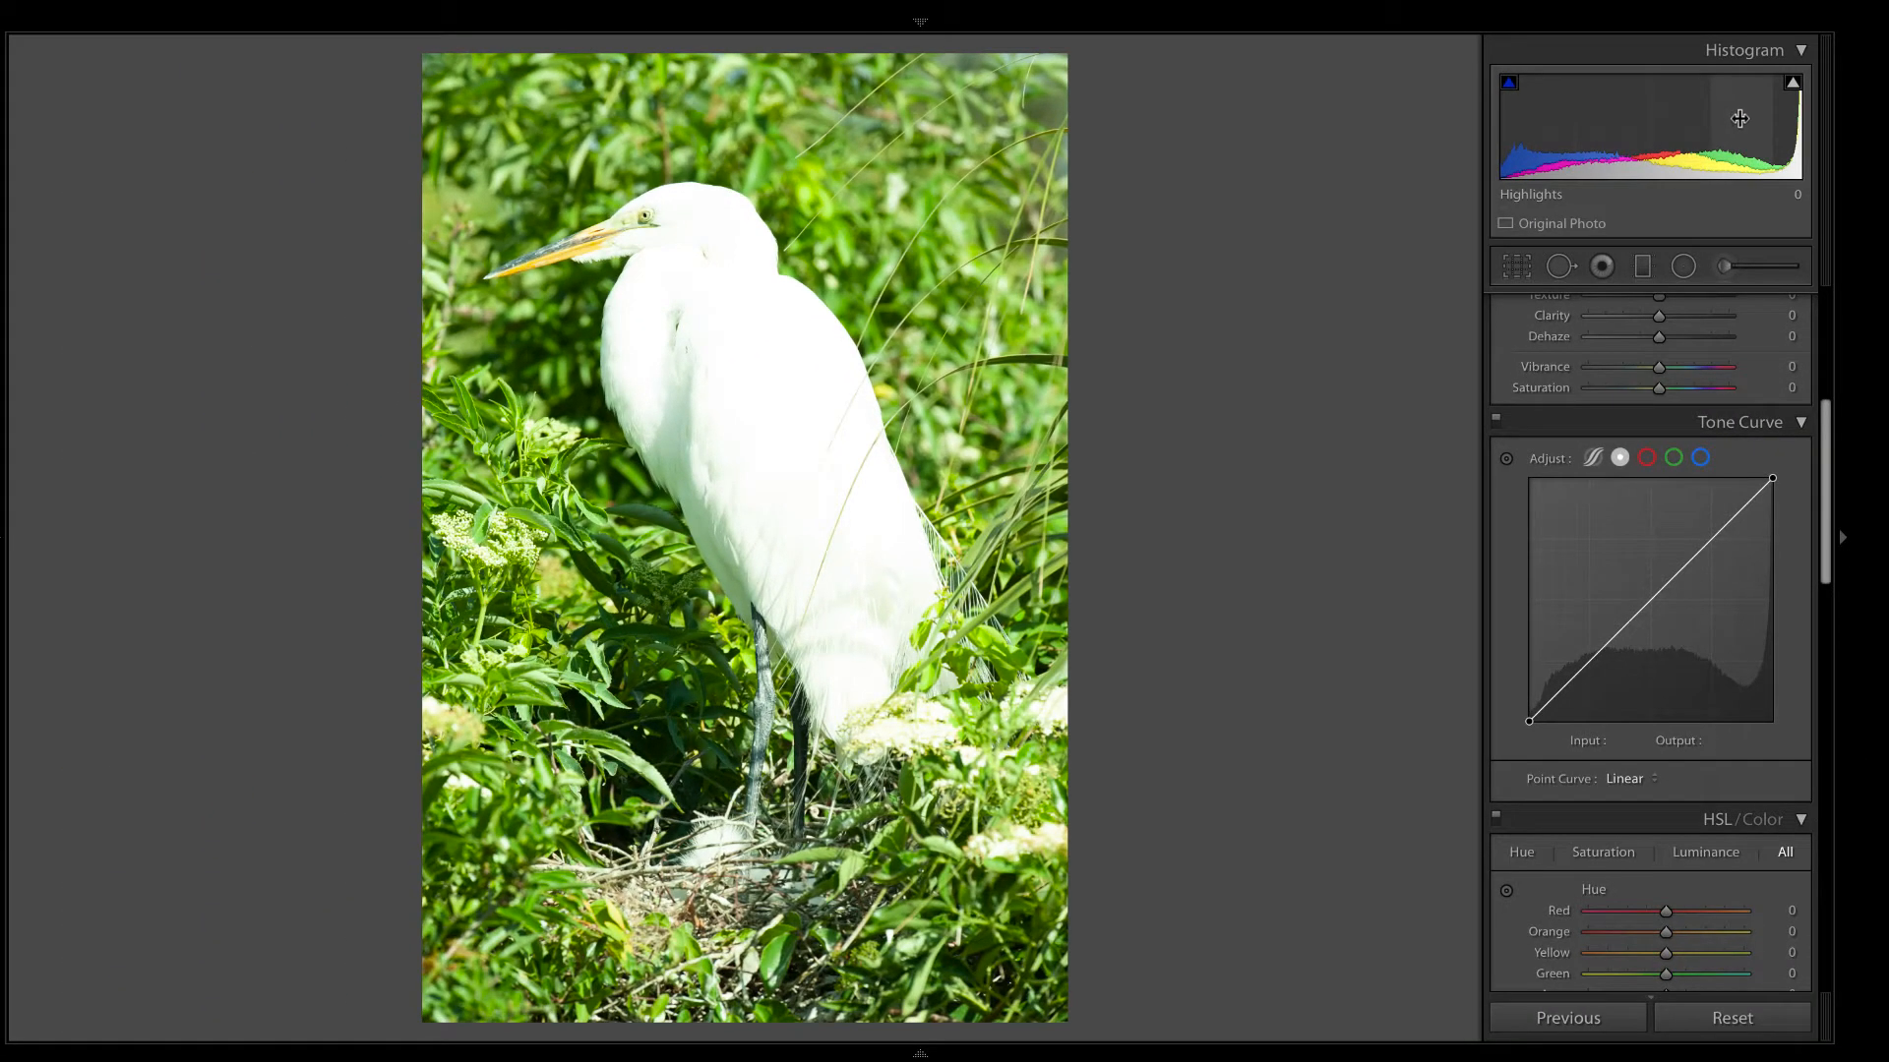
key(j)
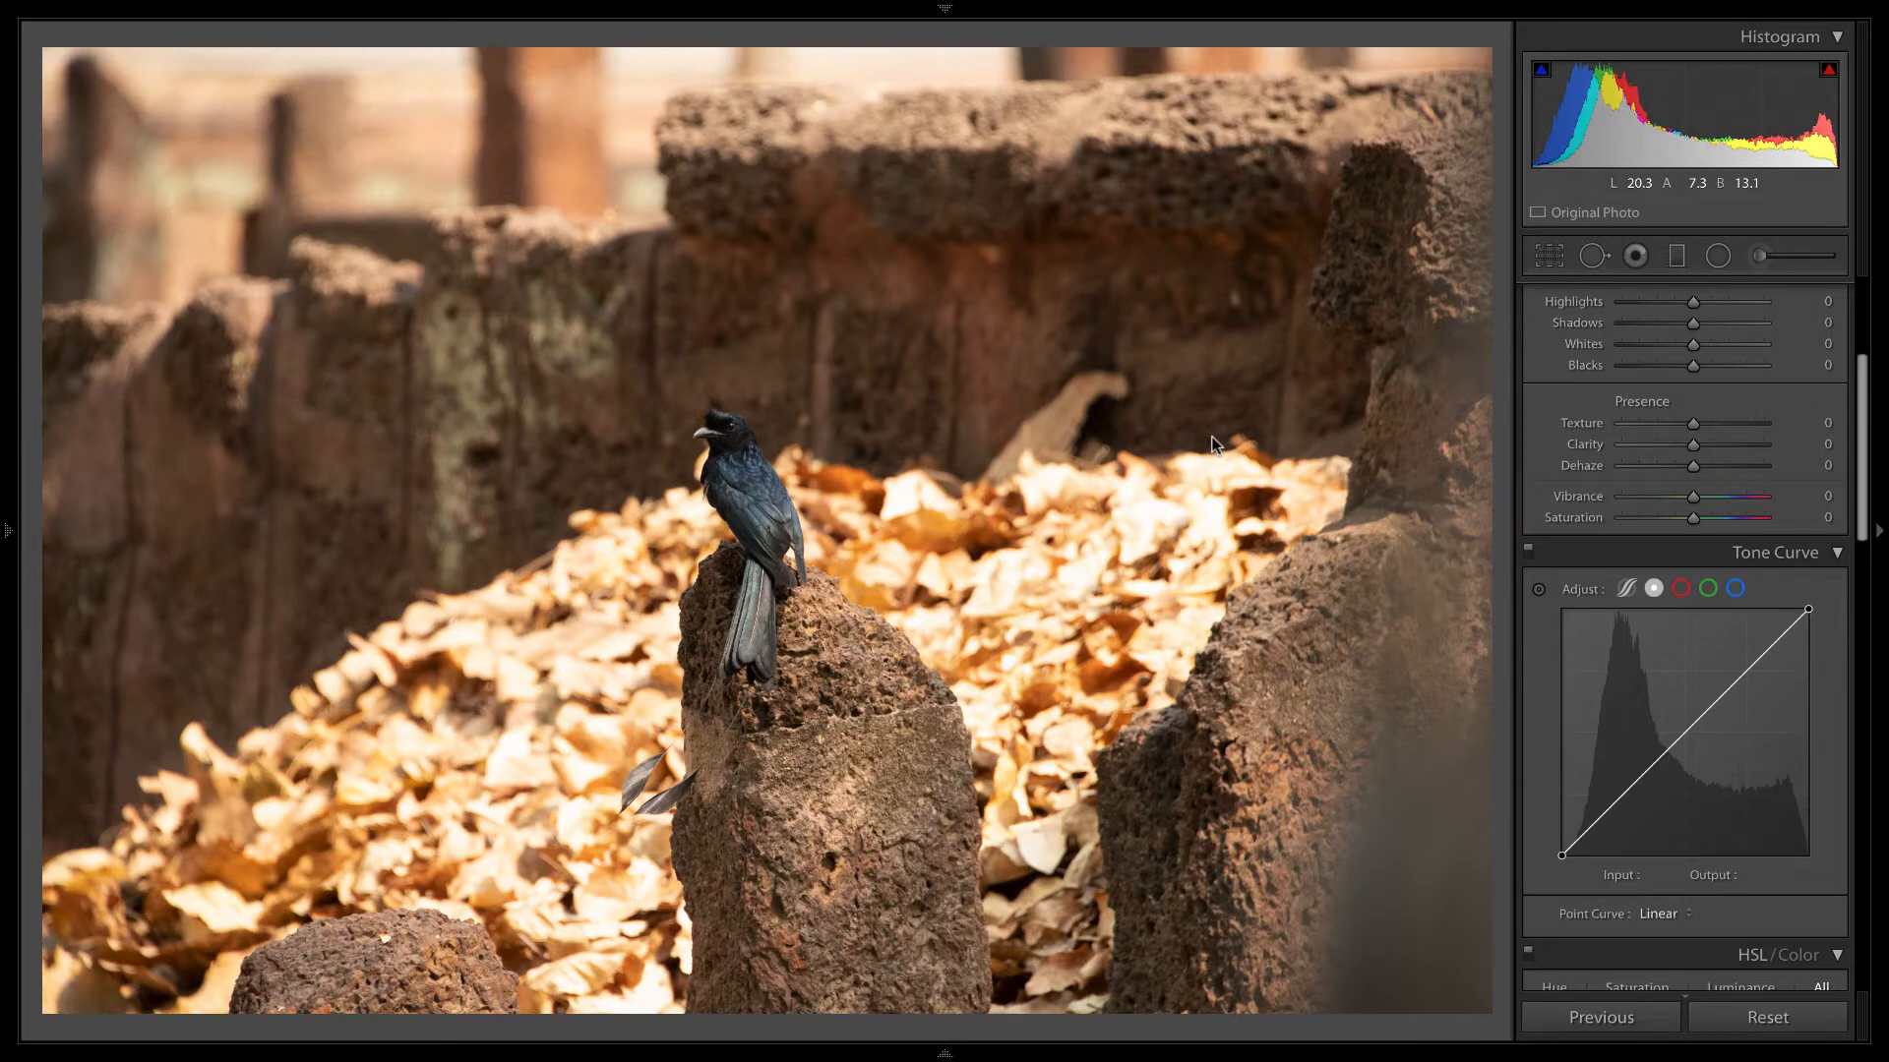
key(Right)
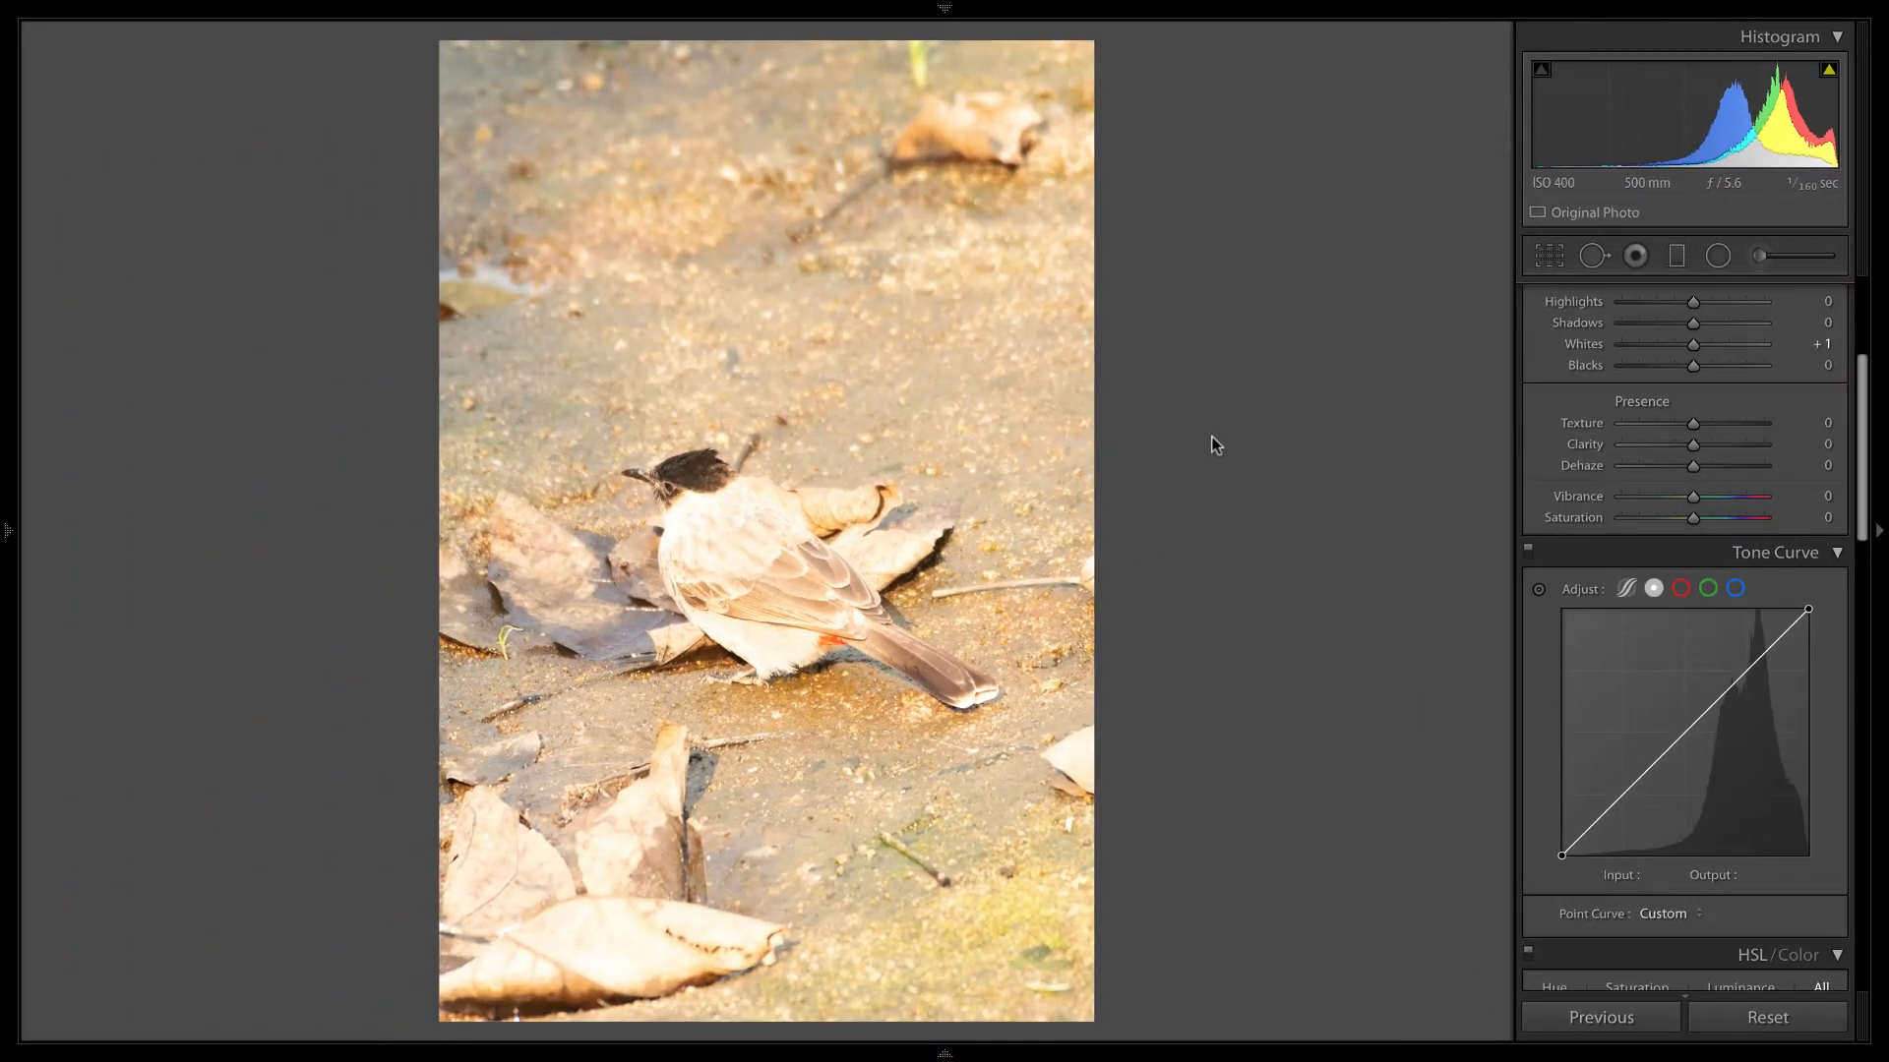
key(Right)
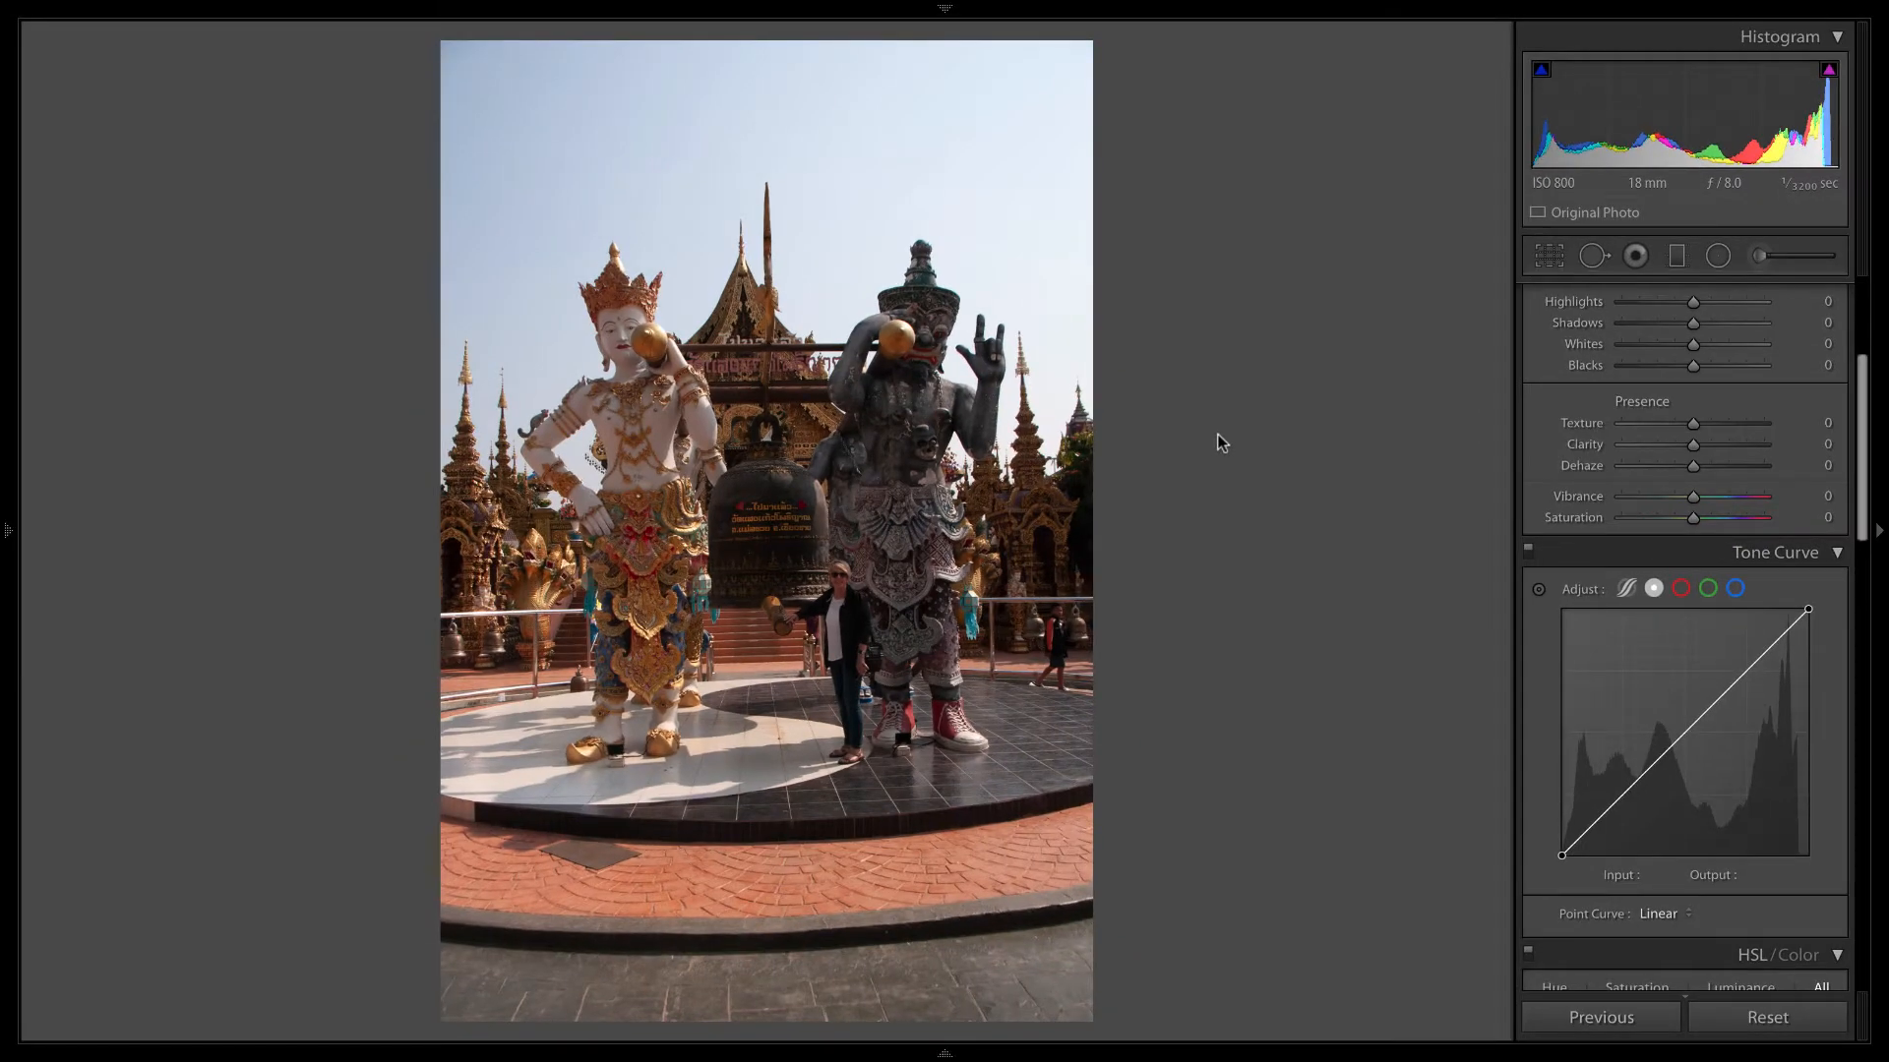
key(Right)
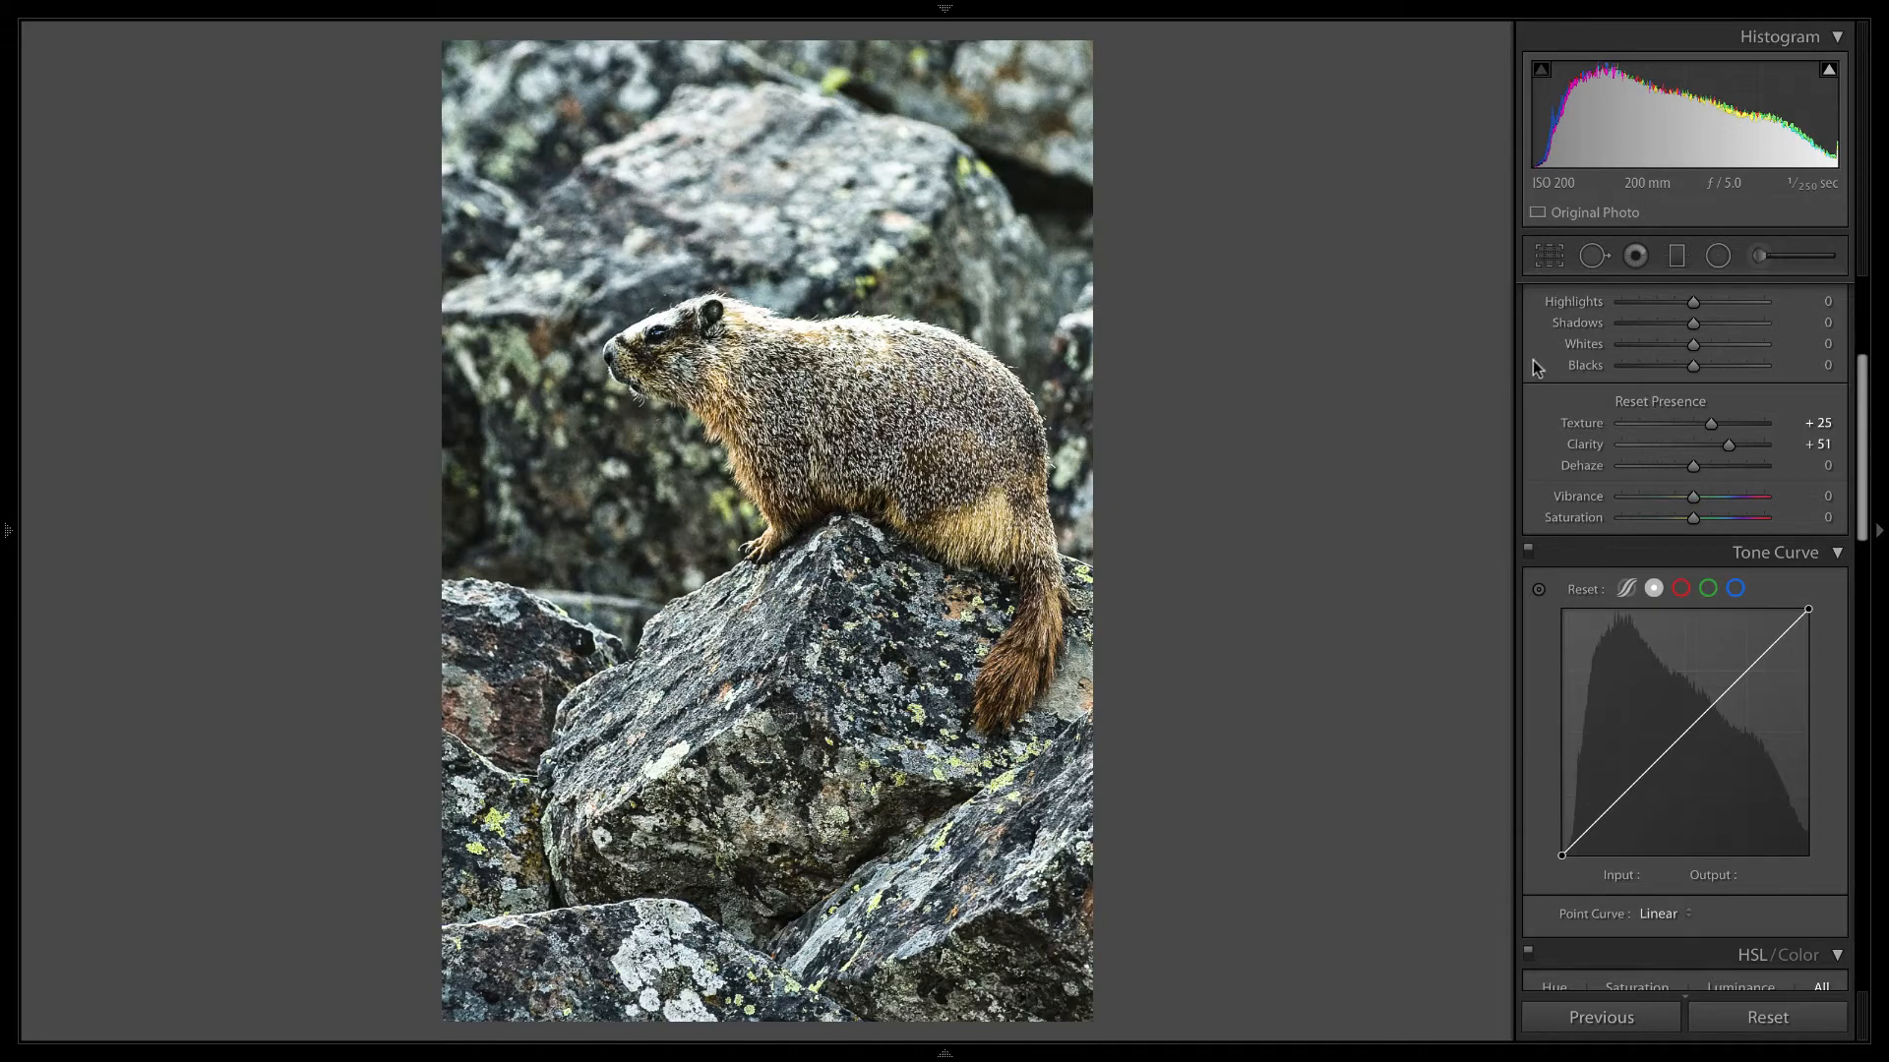
Set Whites to +4 on the marmot photo while previewing the clipped highlights
scroll(1618, 344, up, 1)
key(alt)
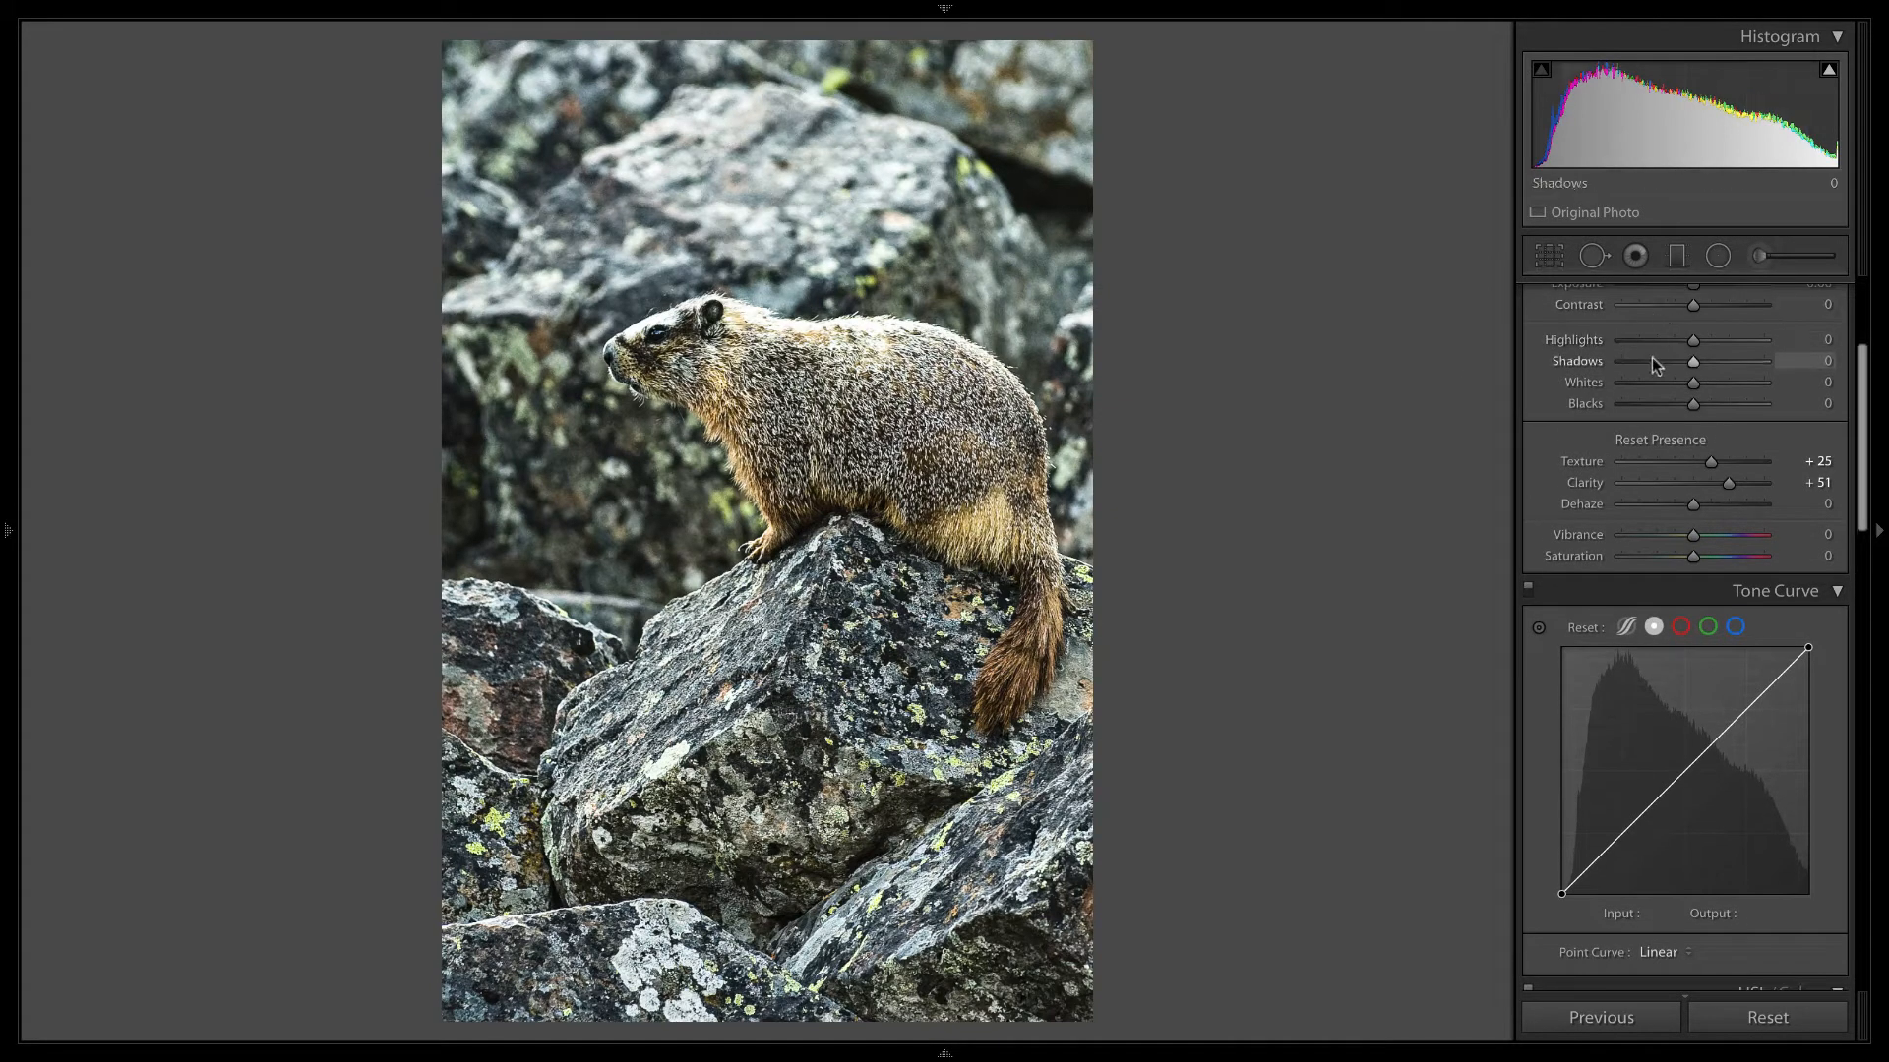
scroll(1651, 357, up, 1)
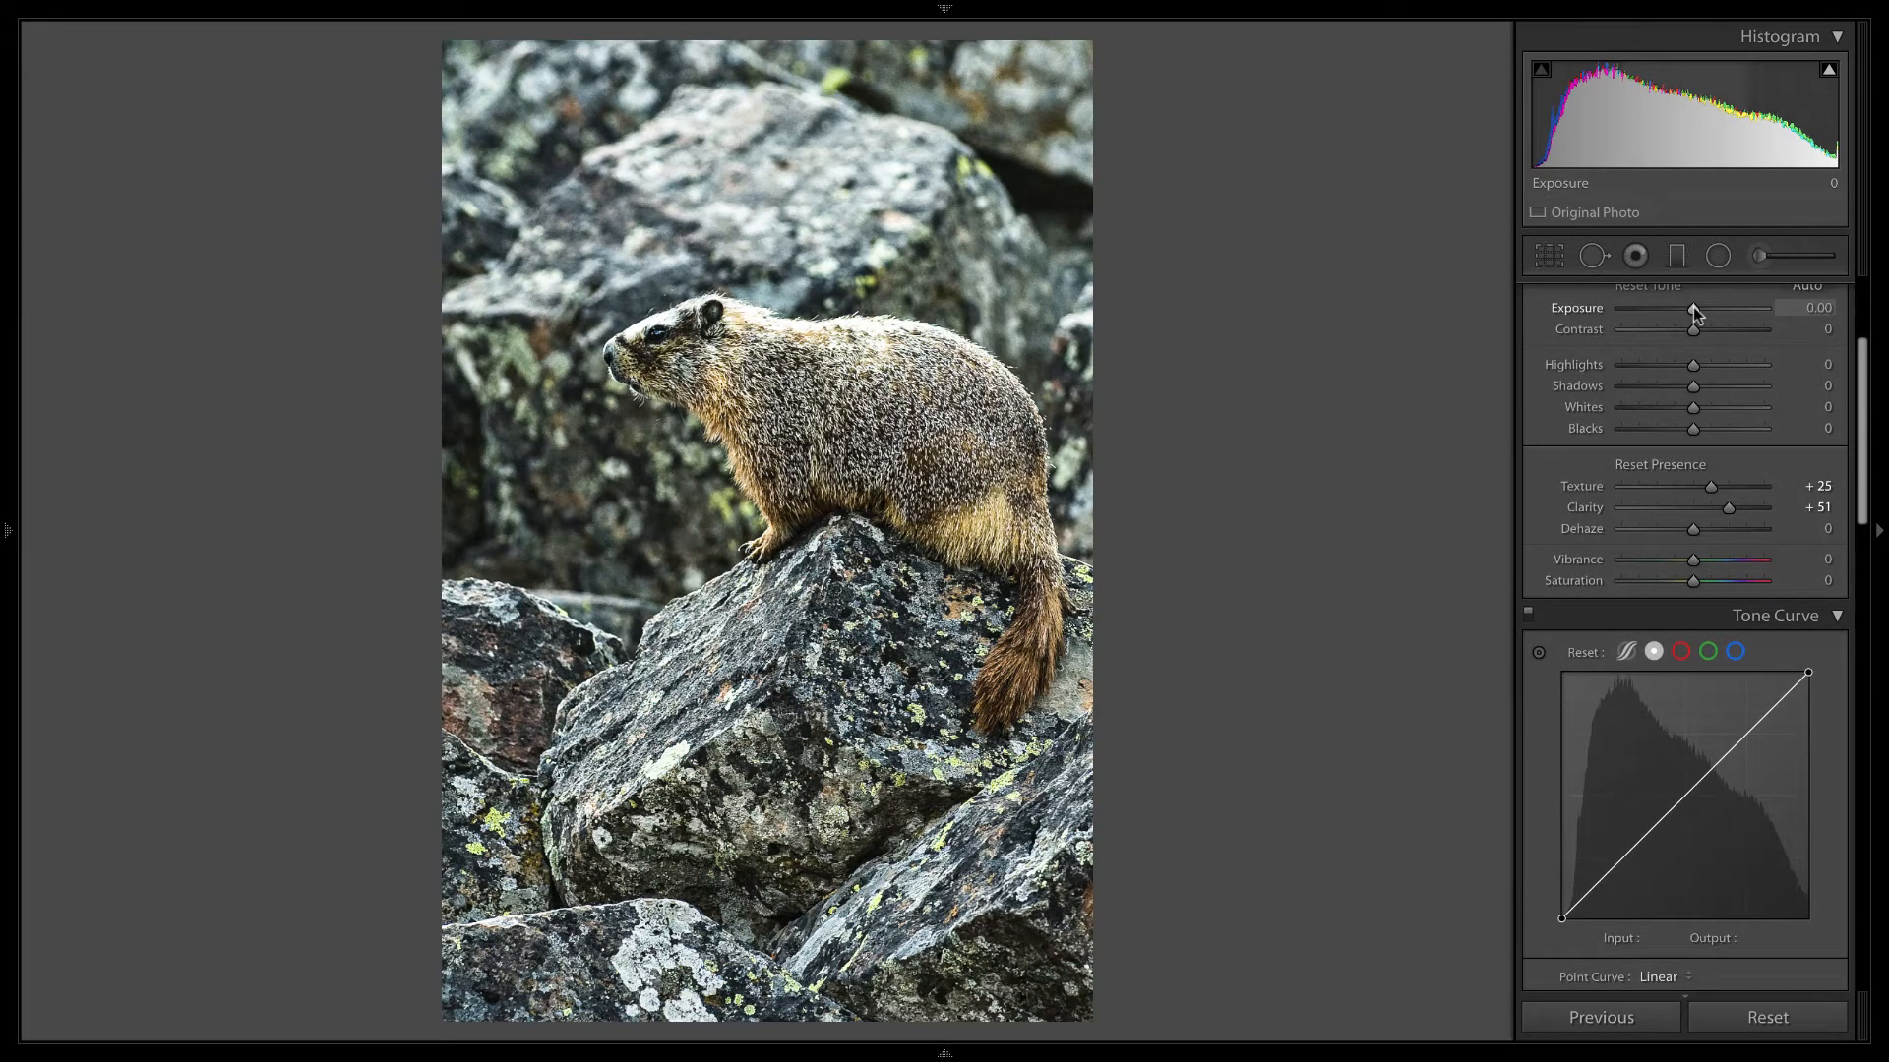
alt+click(1693, 409)
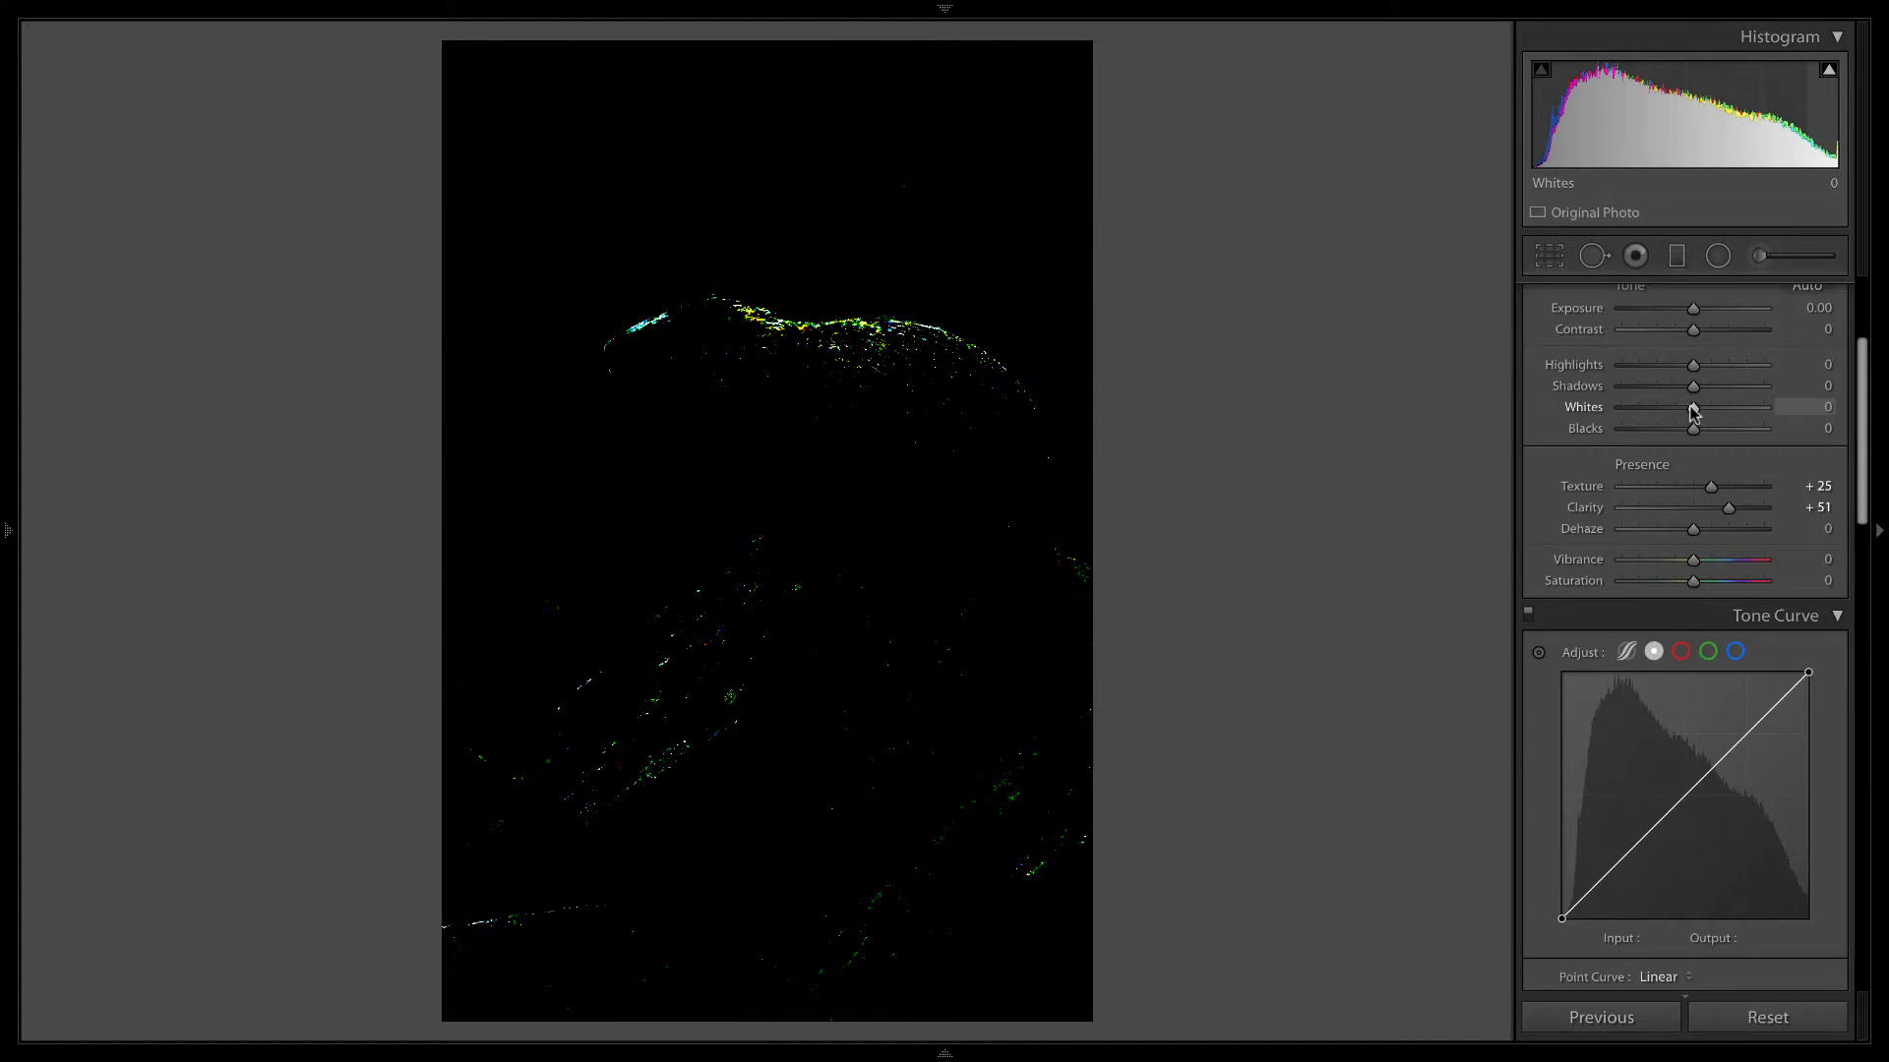
drag(1693, 410, 1696, 409)
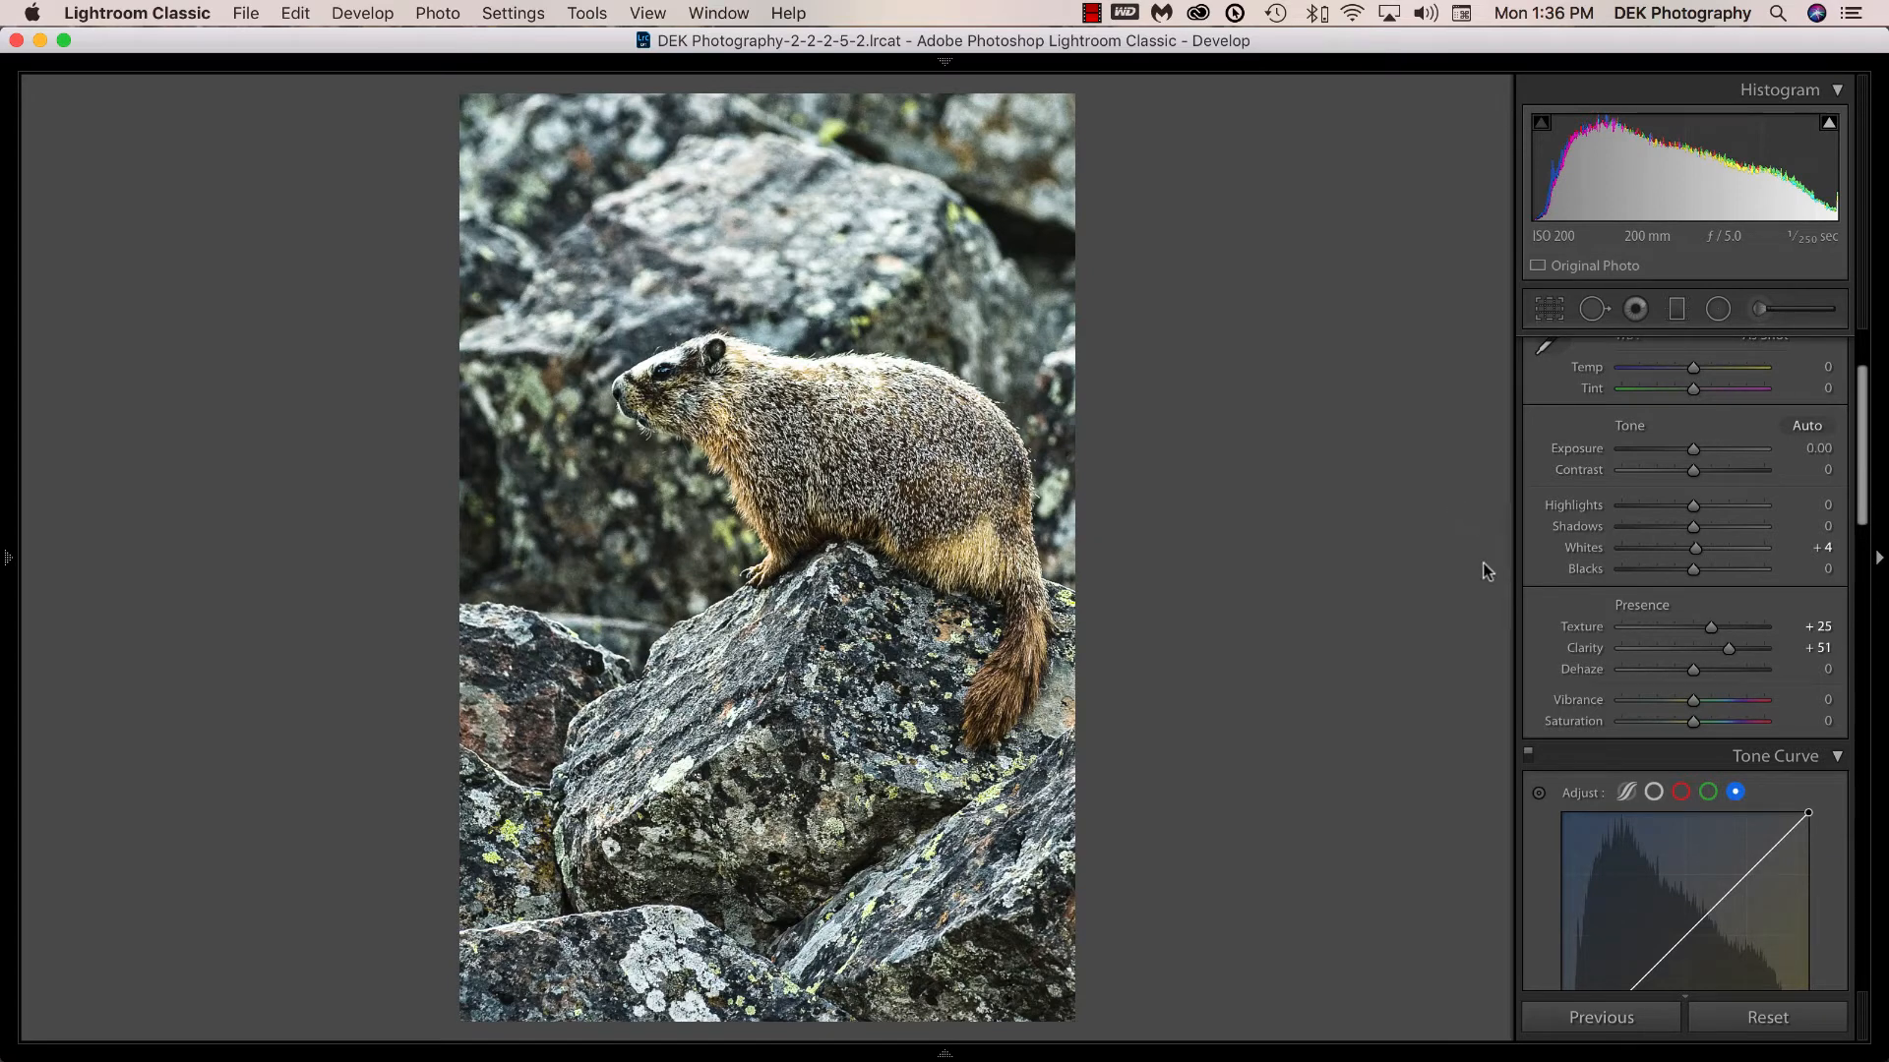
On the dark bird photo's Tone Curve, set the red white point to input 254, output 251 and raise the blue black point to output 9
scroll(1739, 723, down, 5)
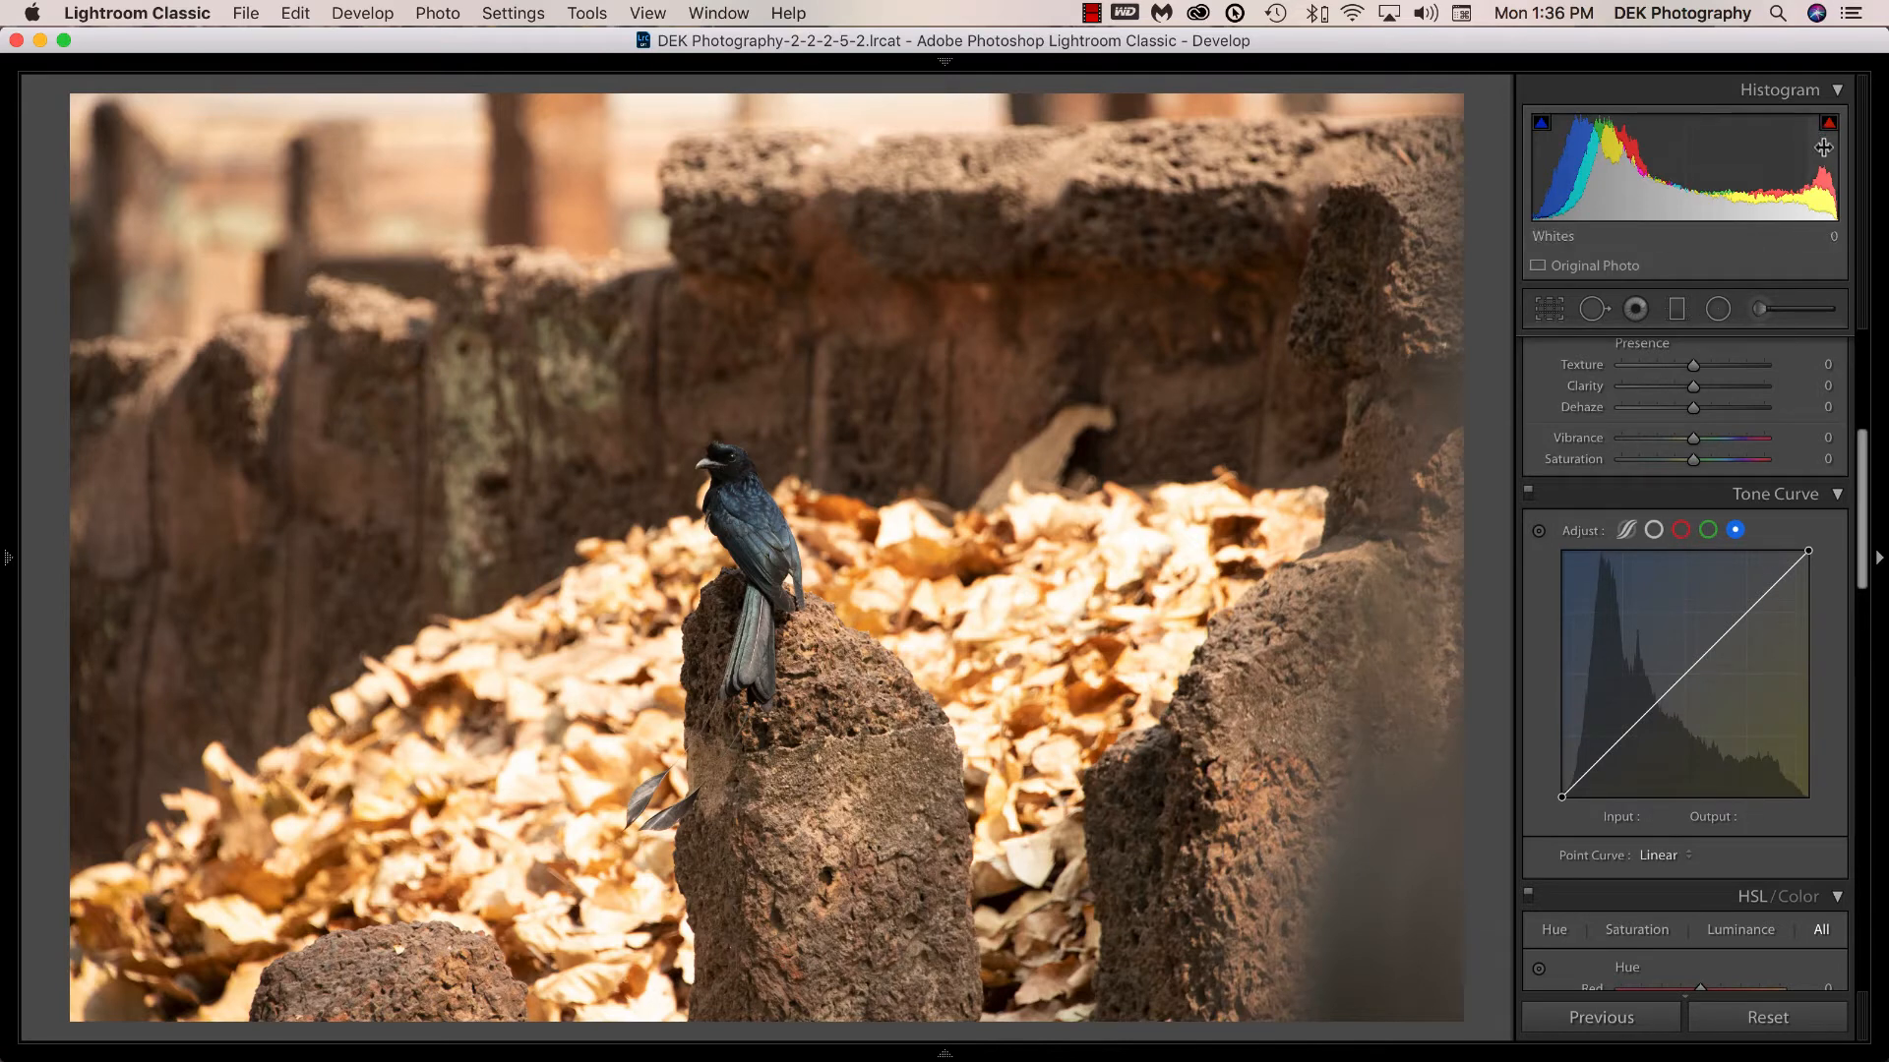
click(1681, 530)
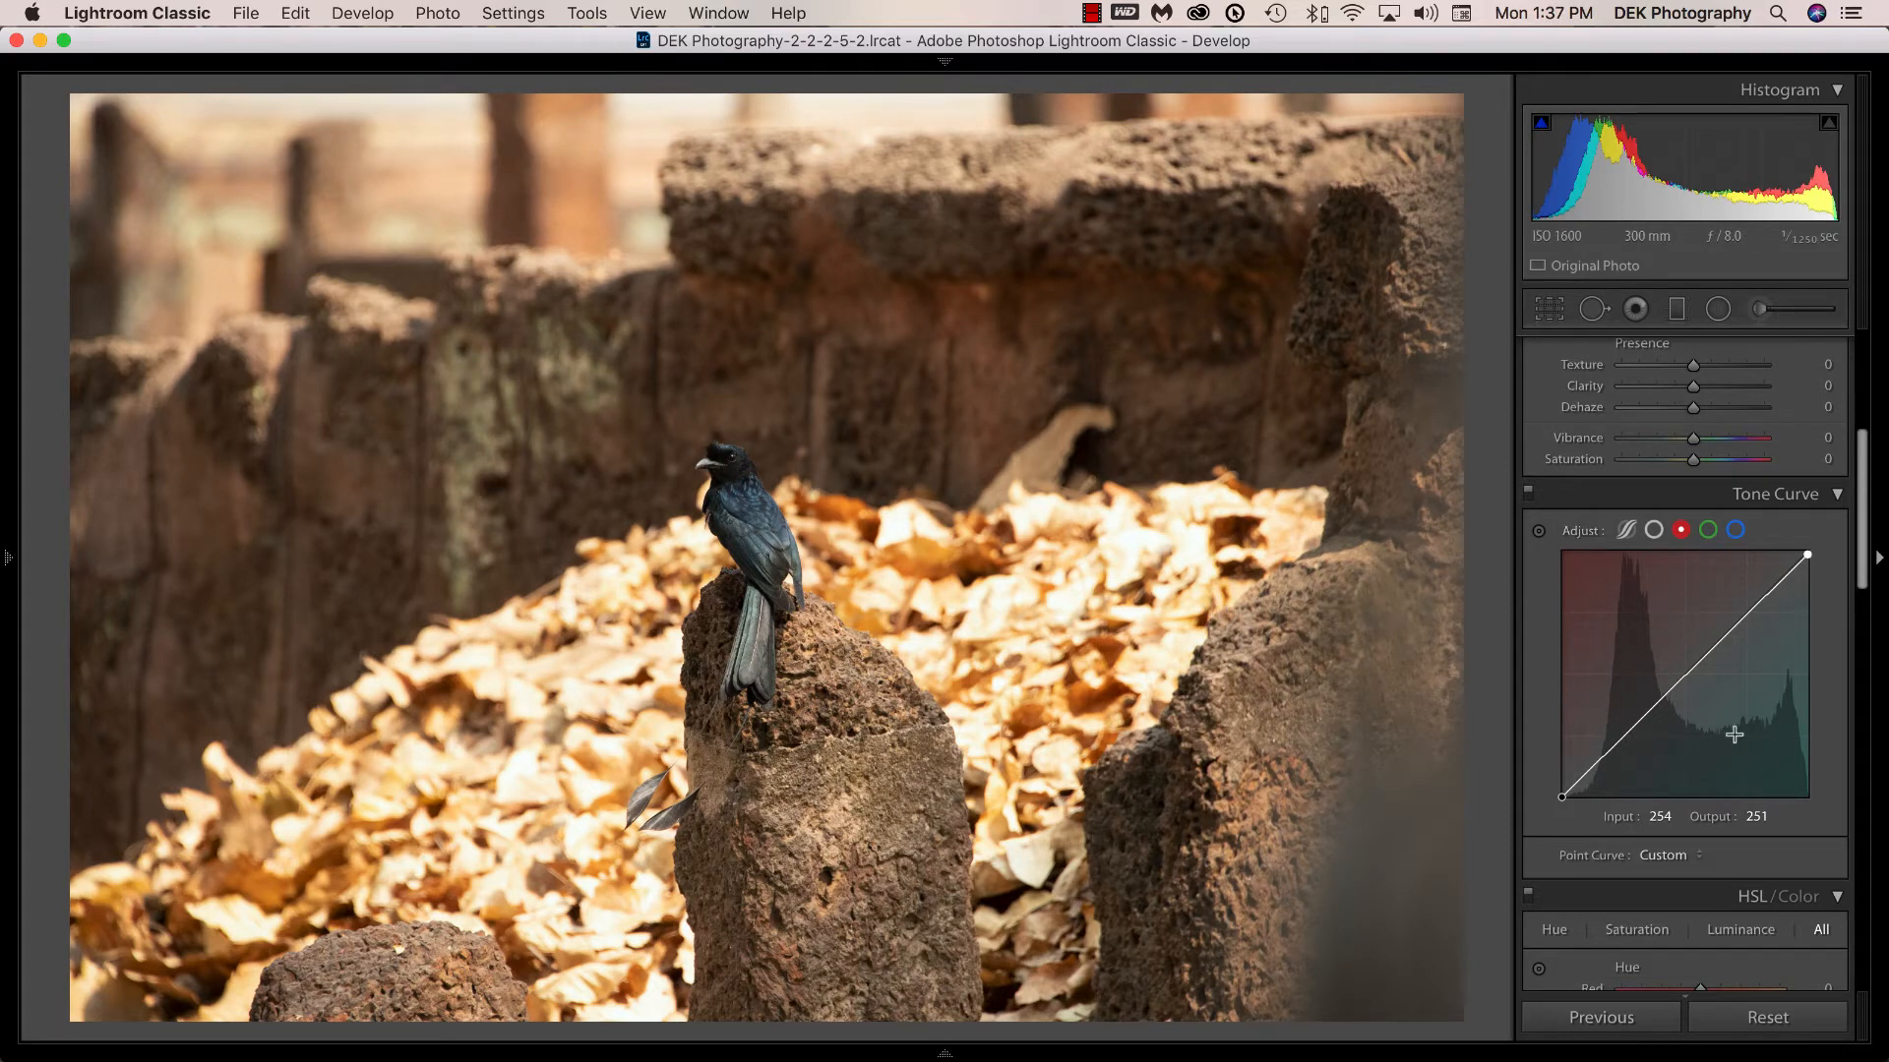
click(1735, 529)
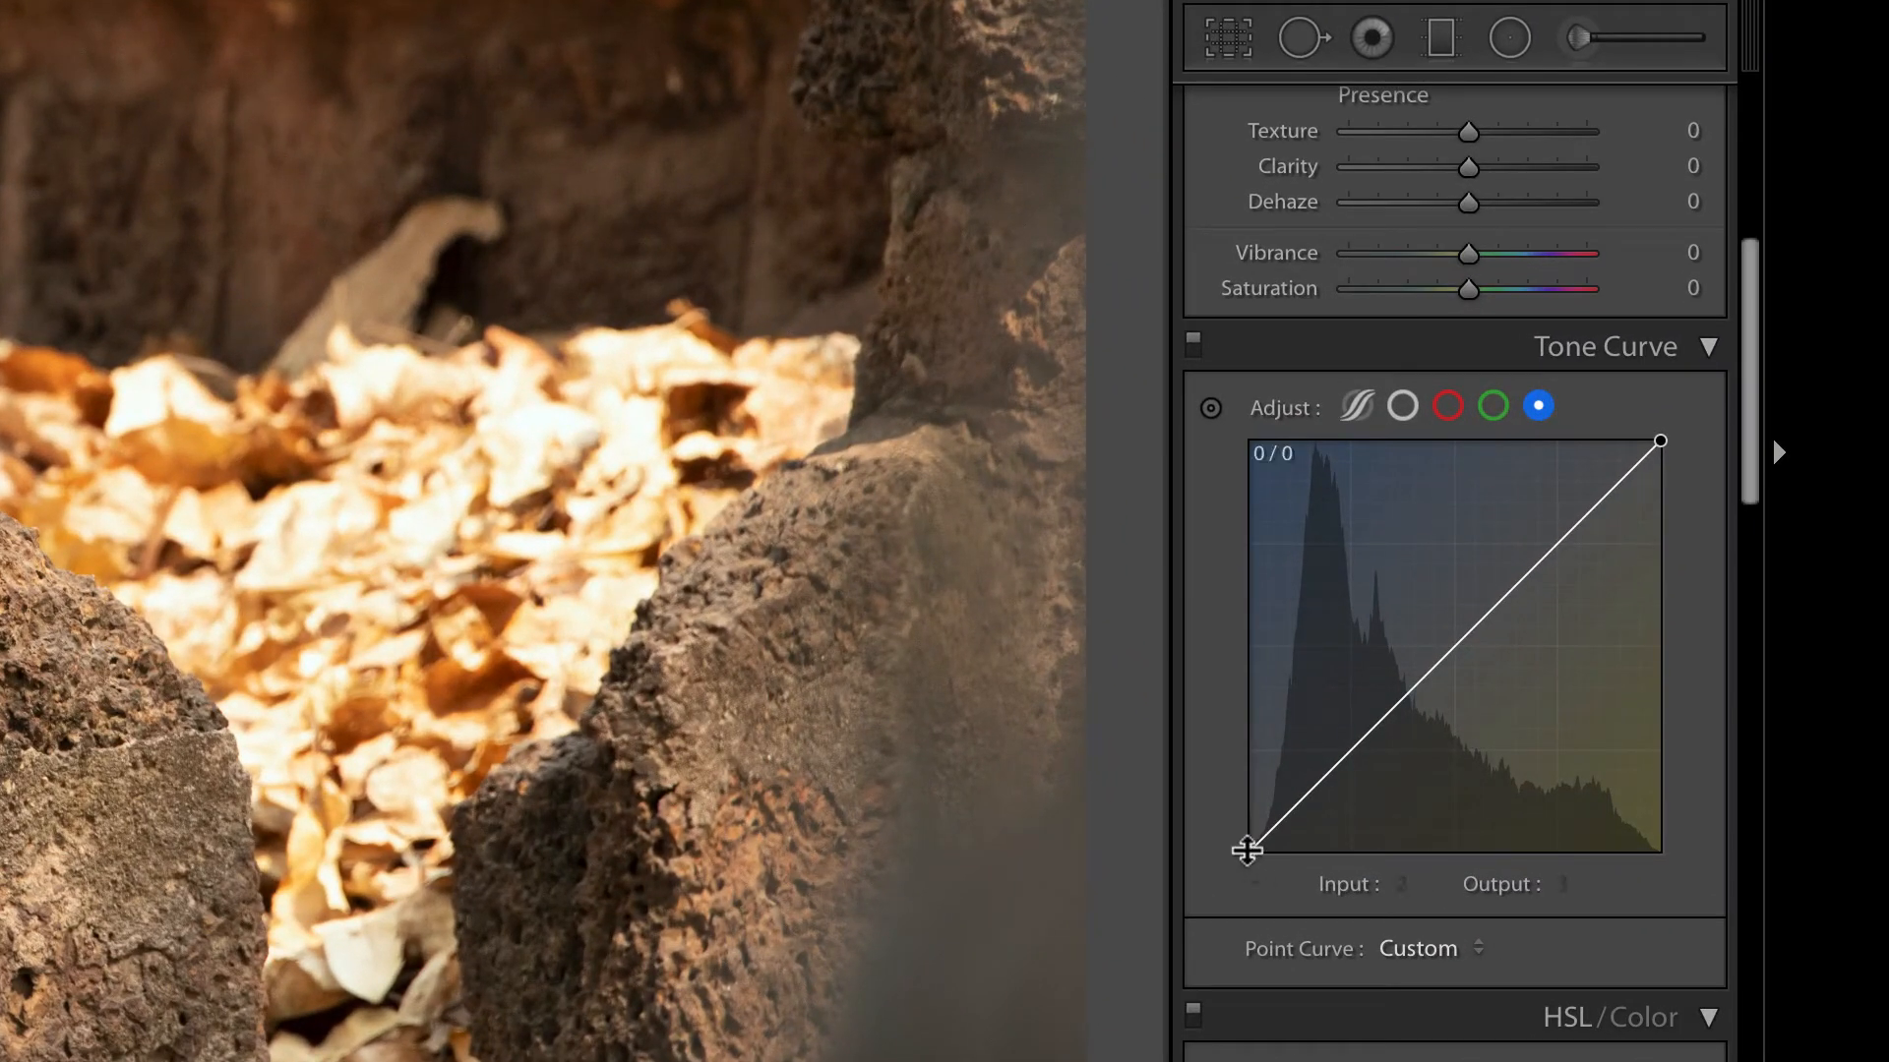
drag(1251, 858, 1249, 843)
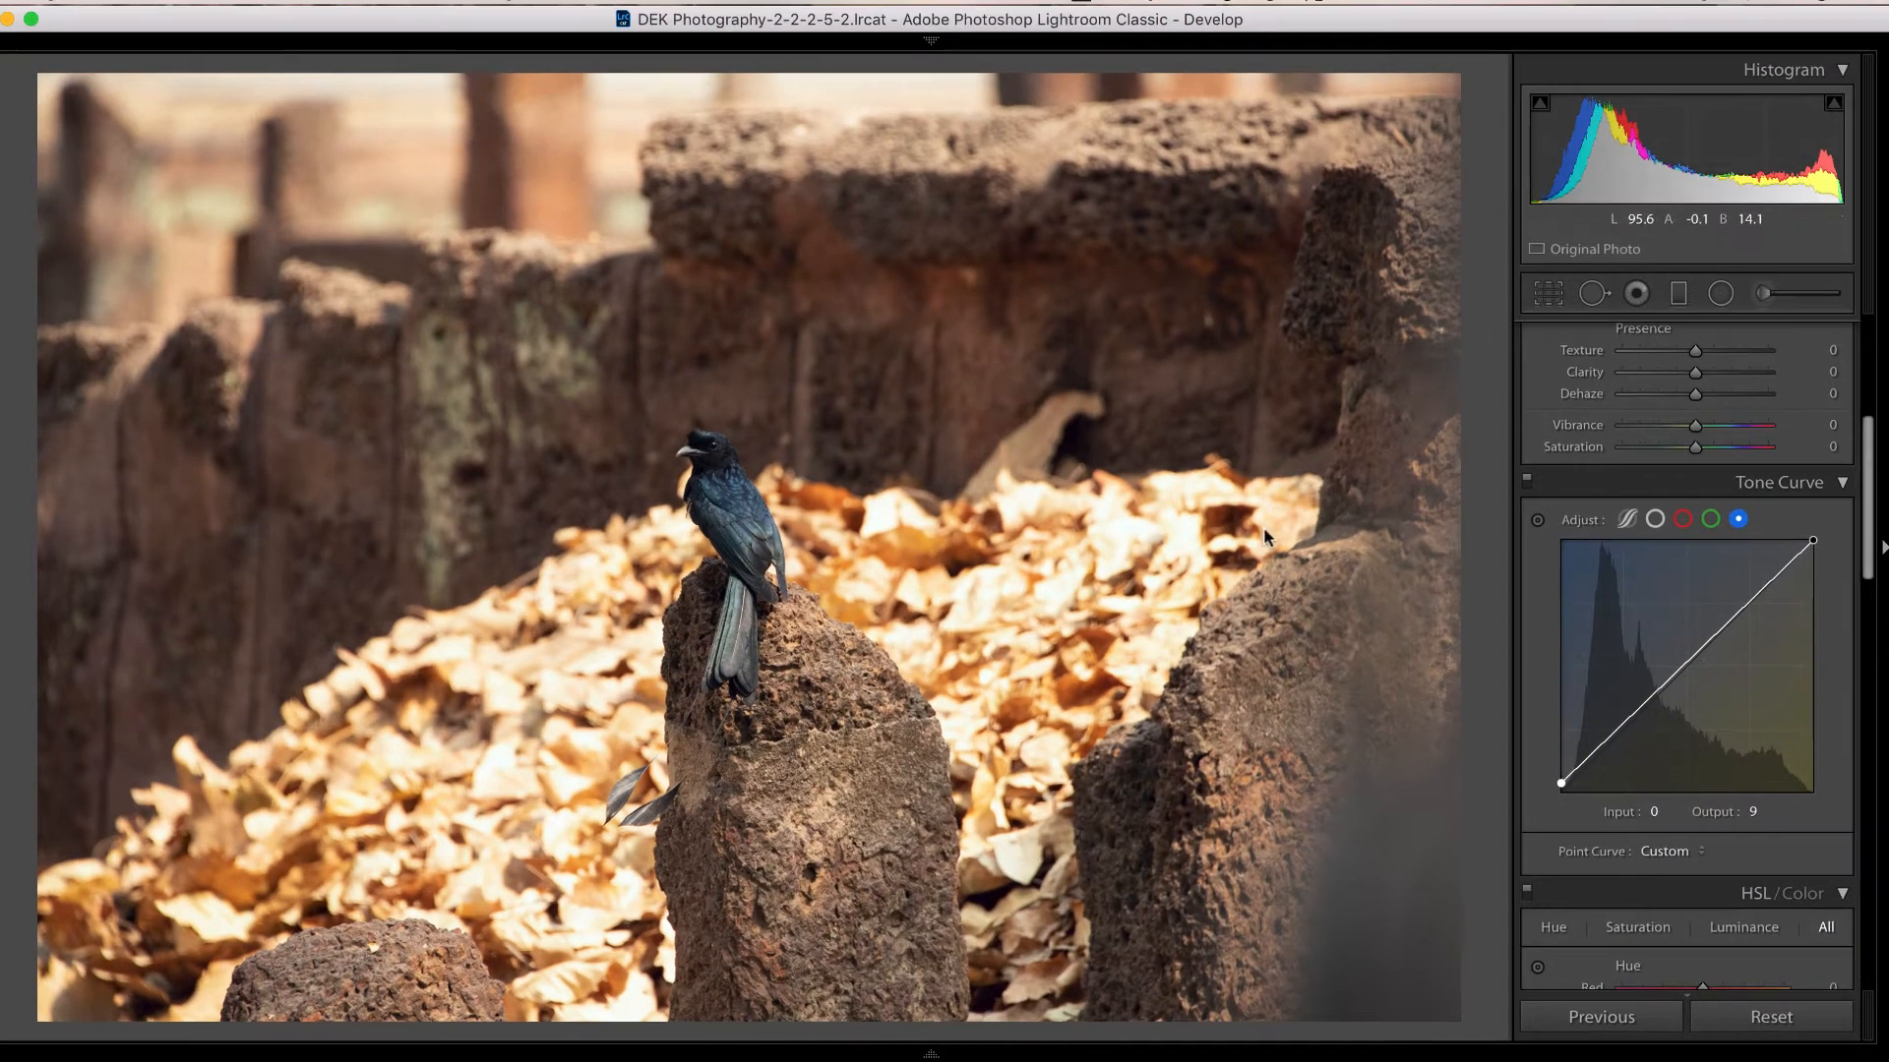
Return to the marmot photo and move the blue channel curve's white point to input 254, output 253
scroll(1709, 644, up, 6)
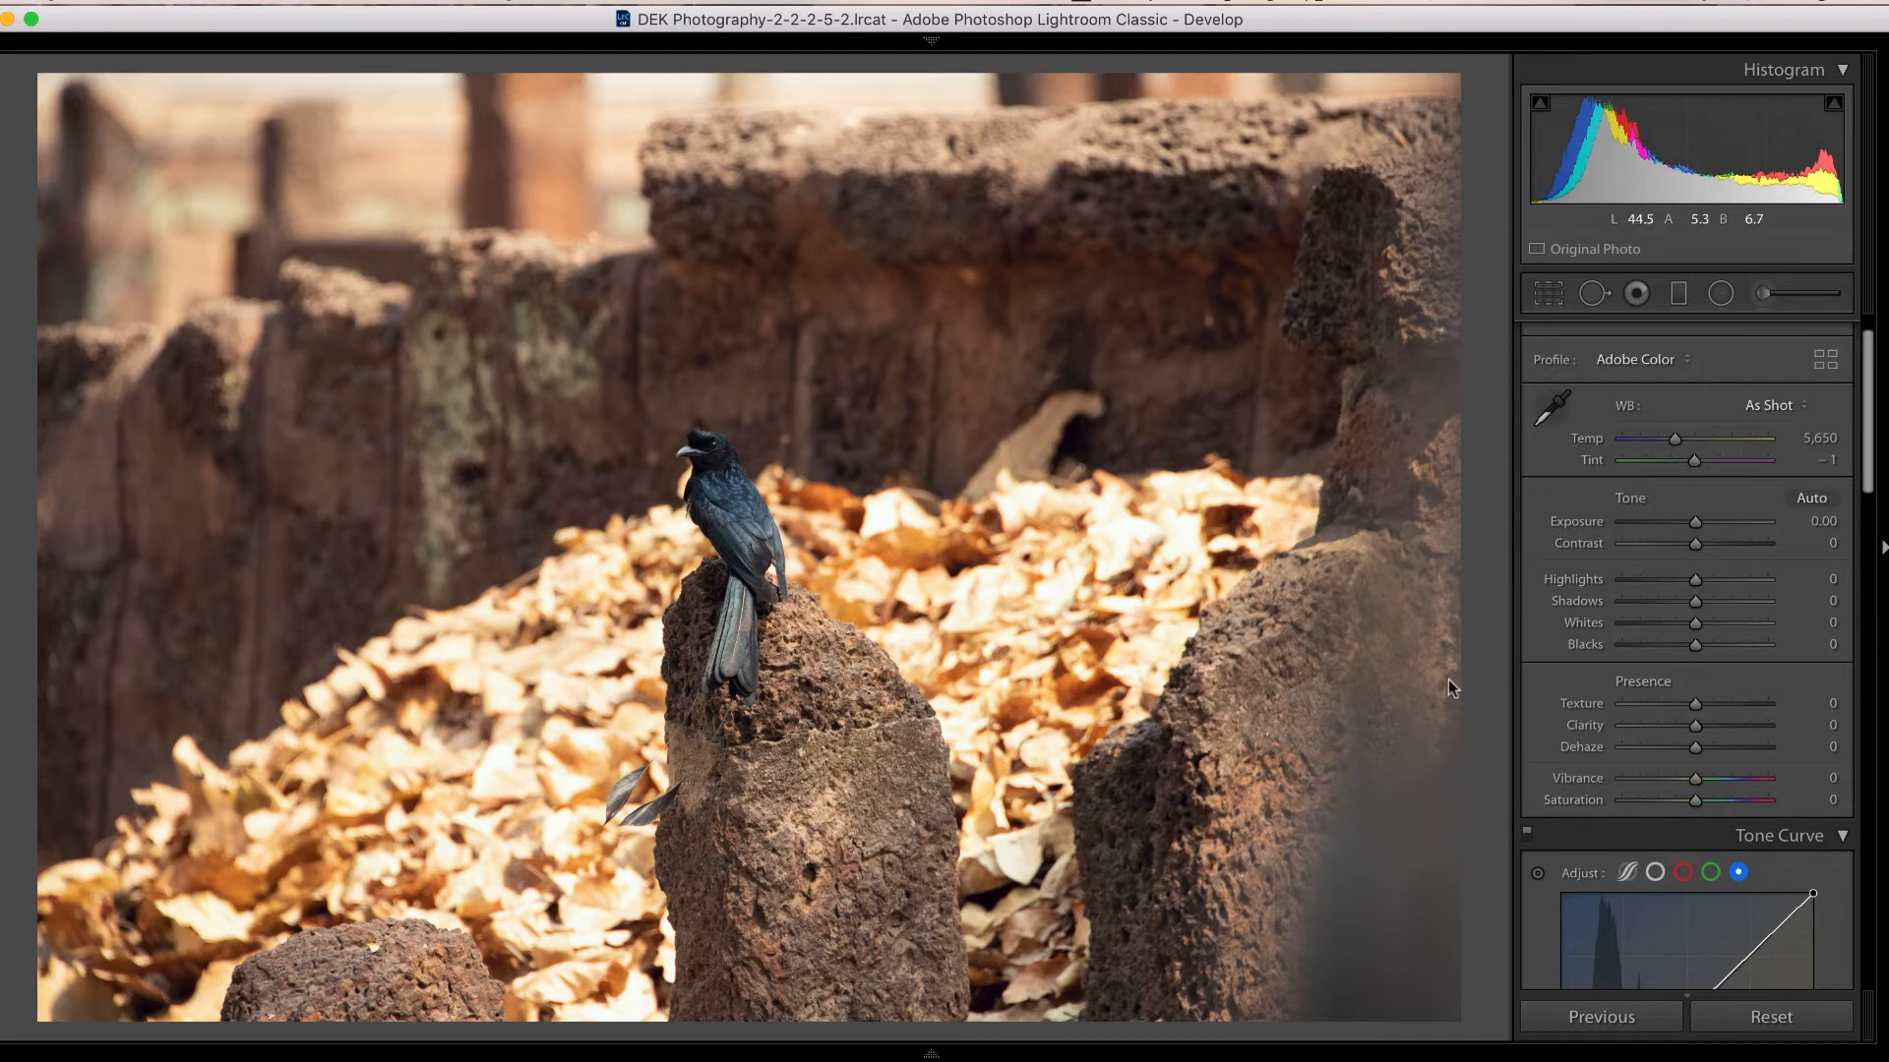
key(Right)
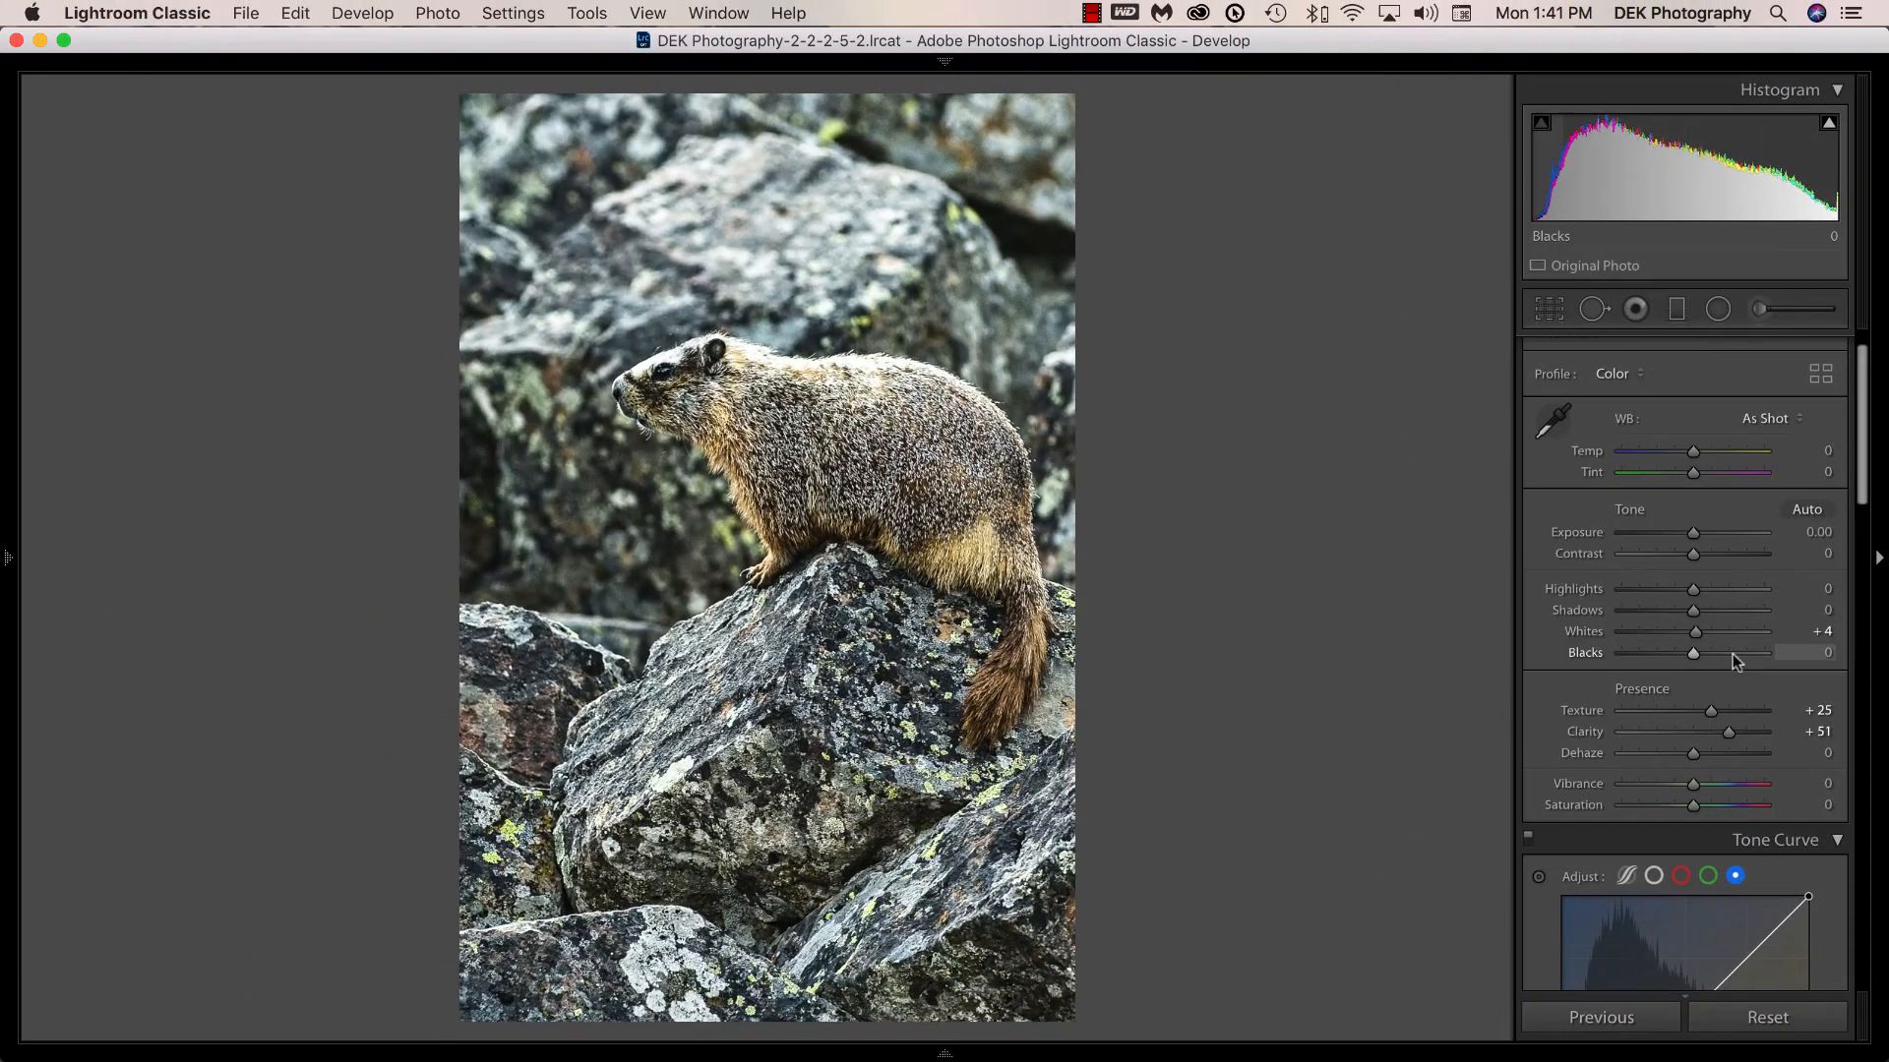
scroll(1669, 1025, down, 1)
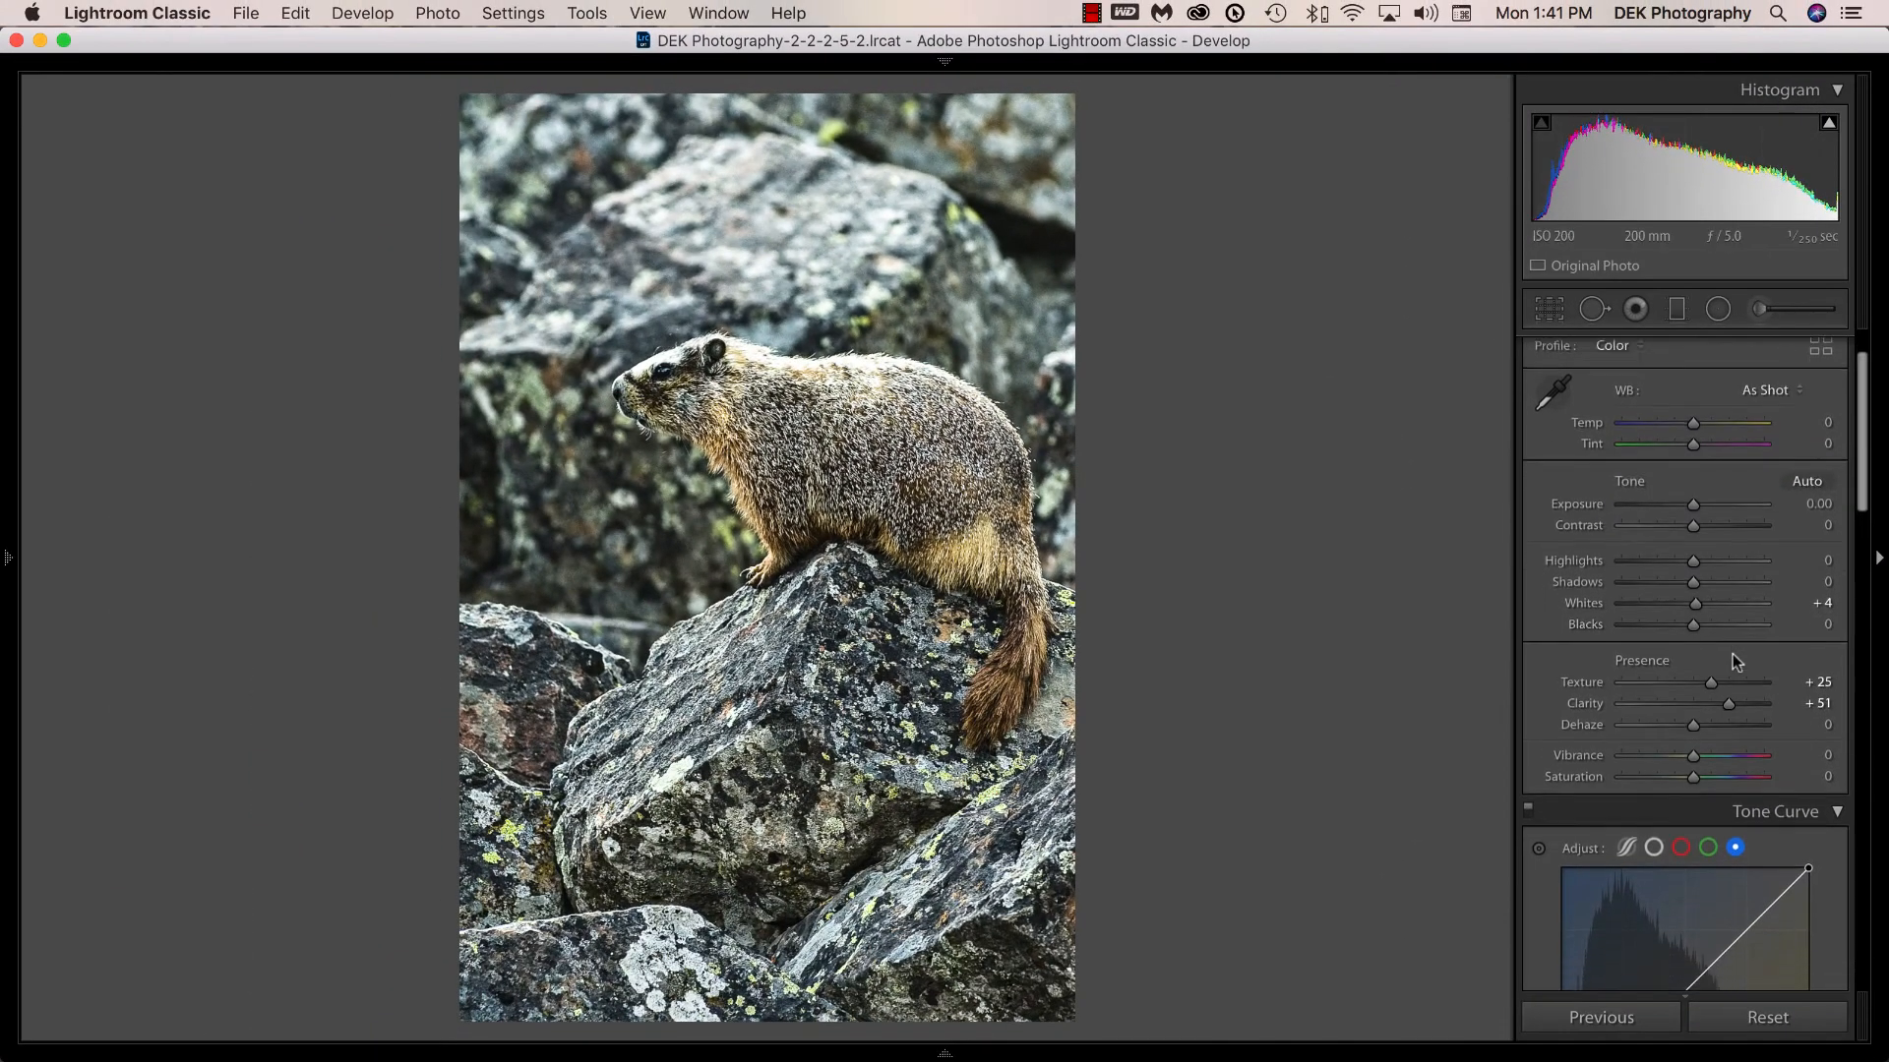
scroll(1732, 653, down, 5)
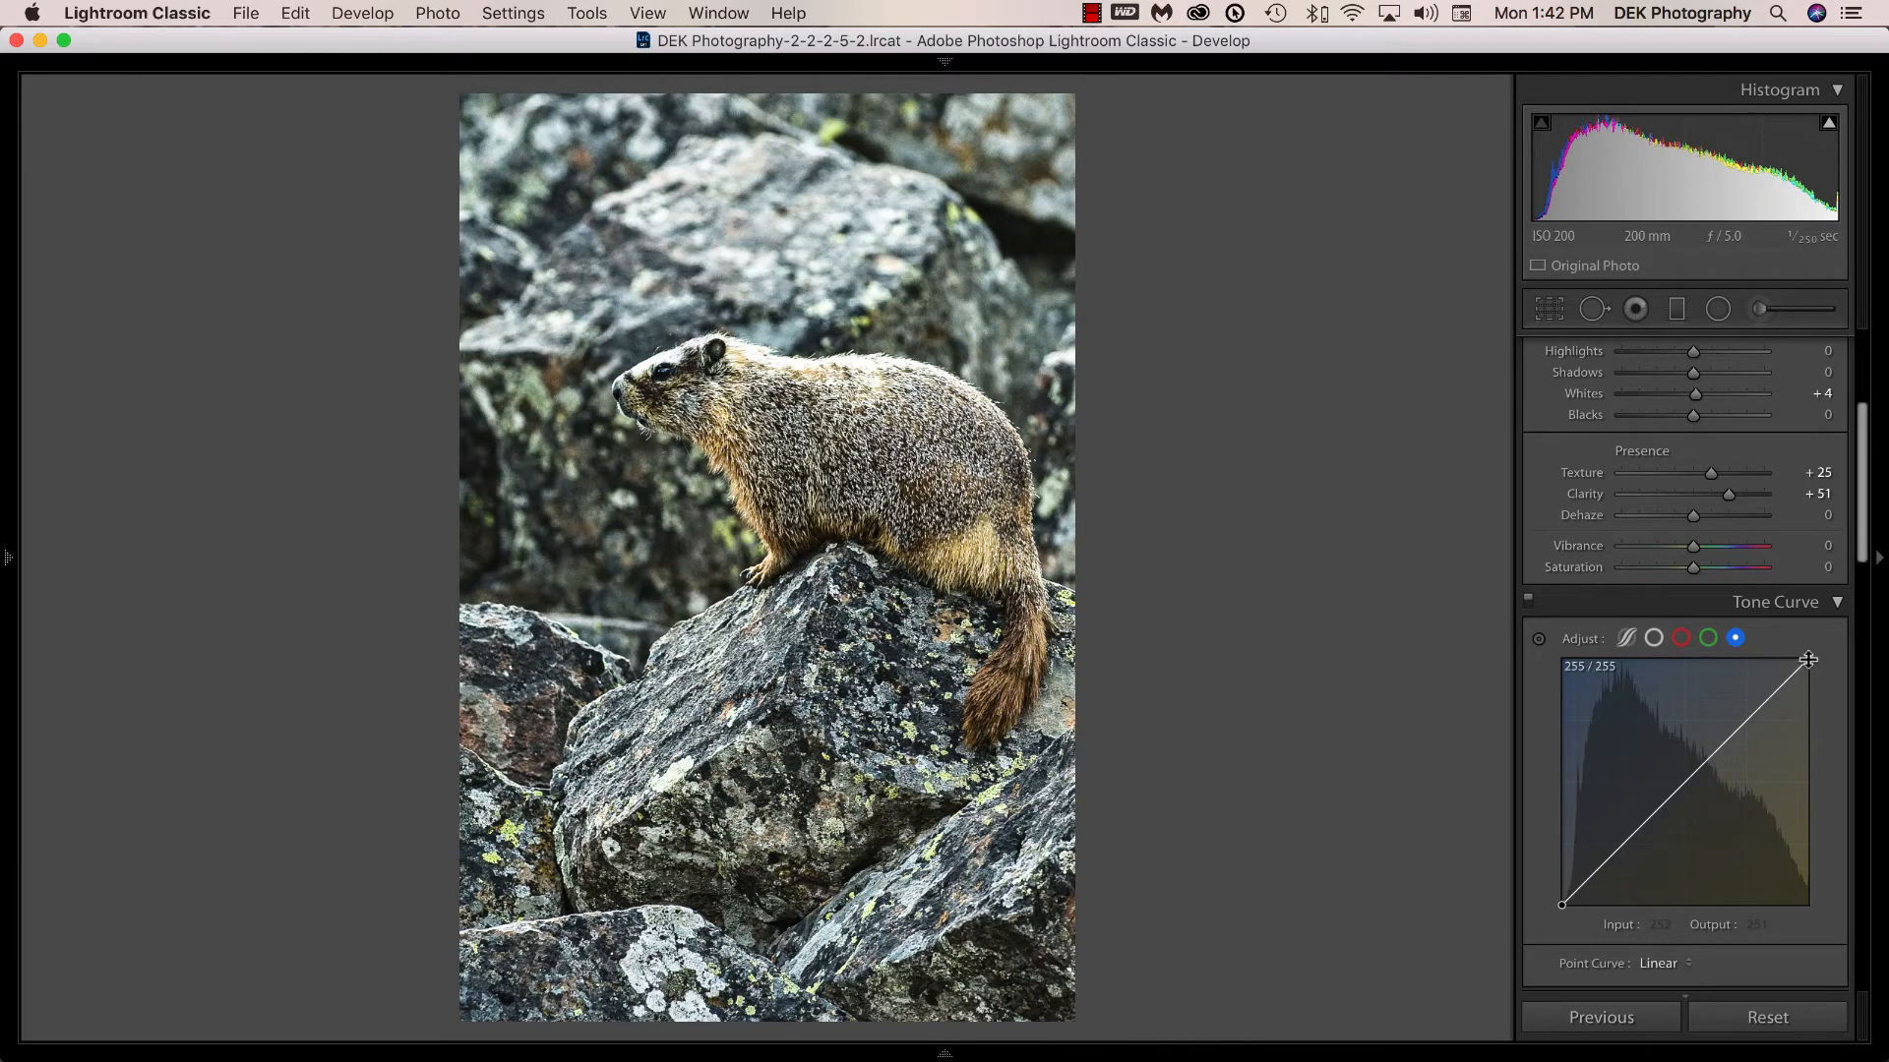
drag(1808, 658, 1809, 660)
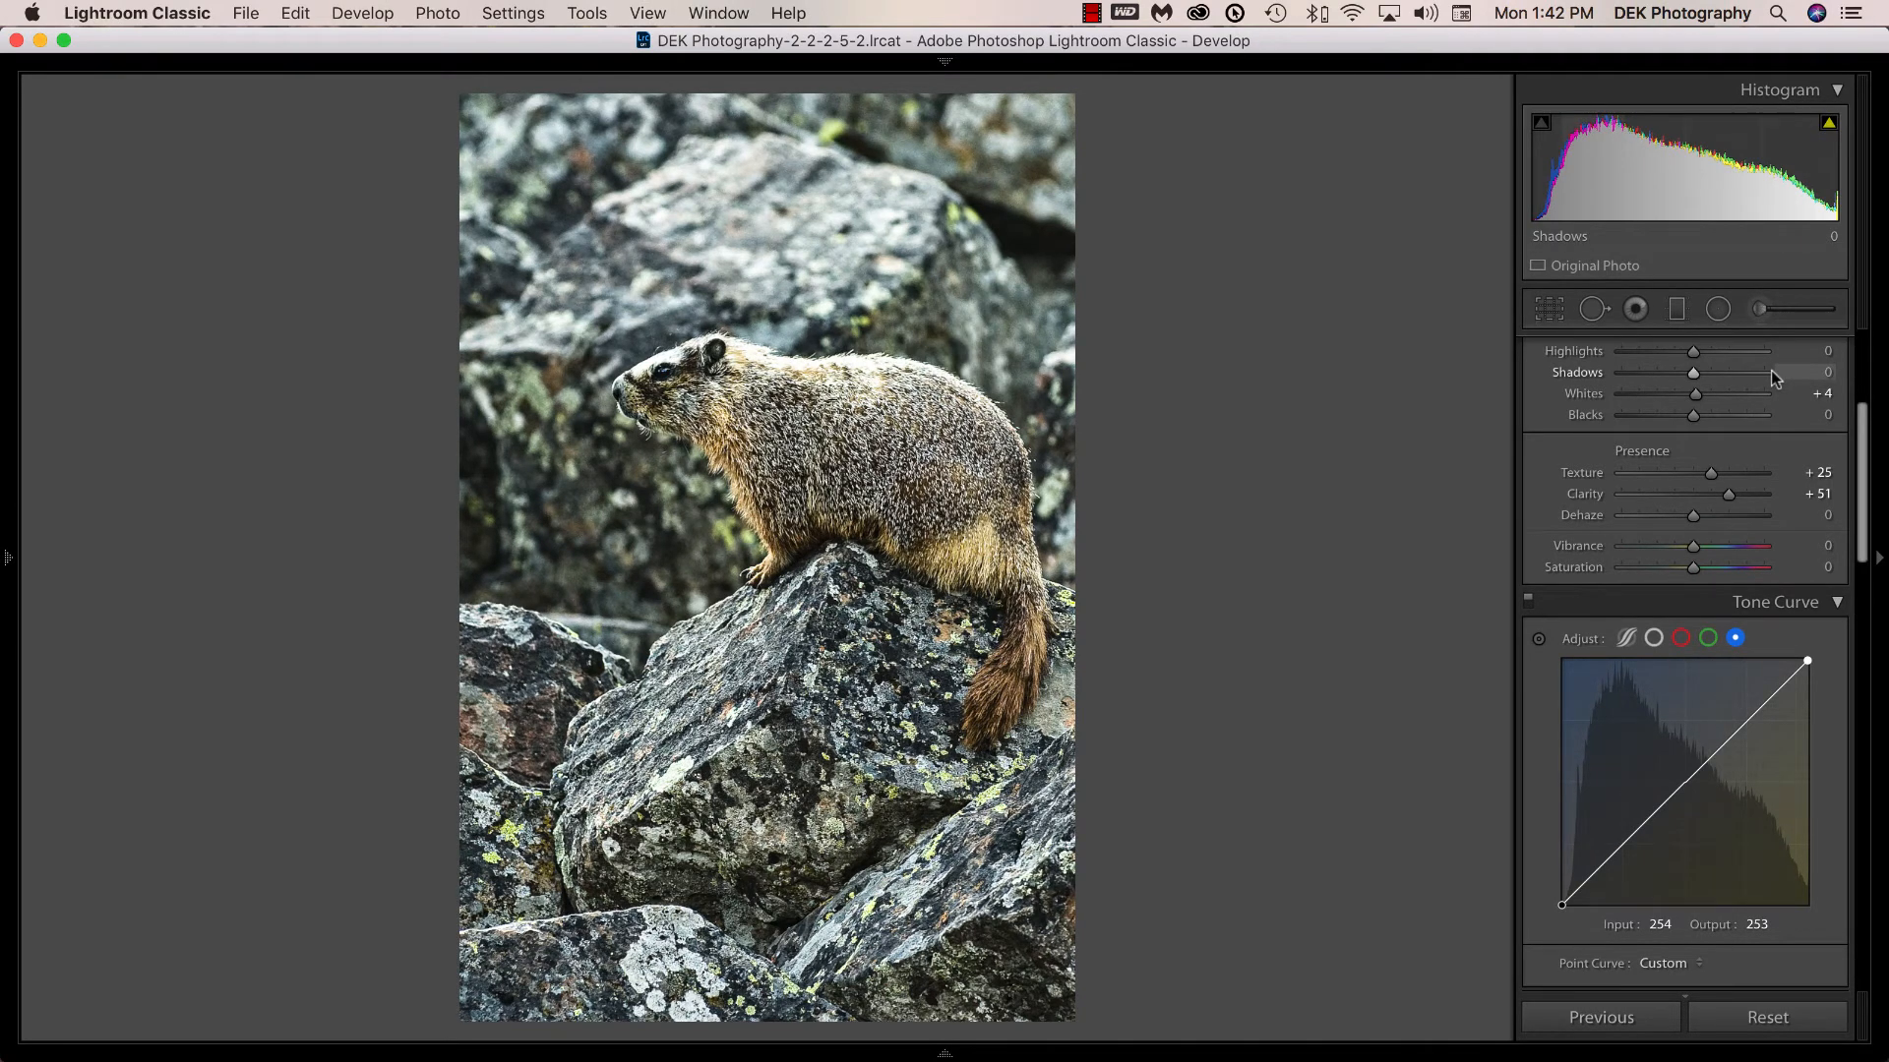
Lower the marmot photo's Whites to +1 while previewing the clipped highlights
key(alt)
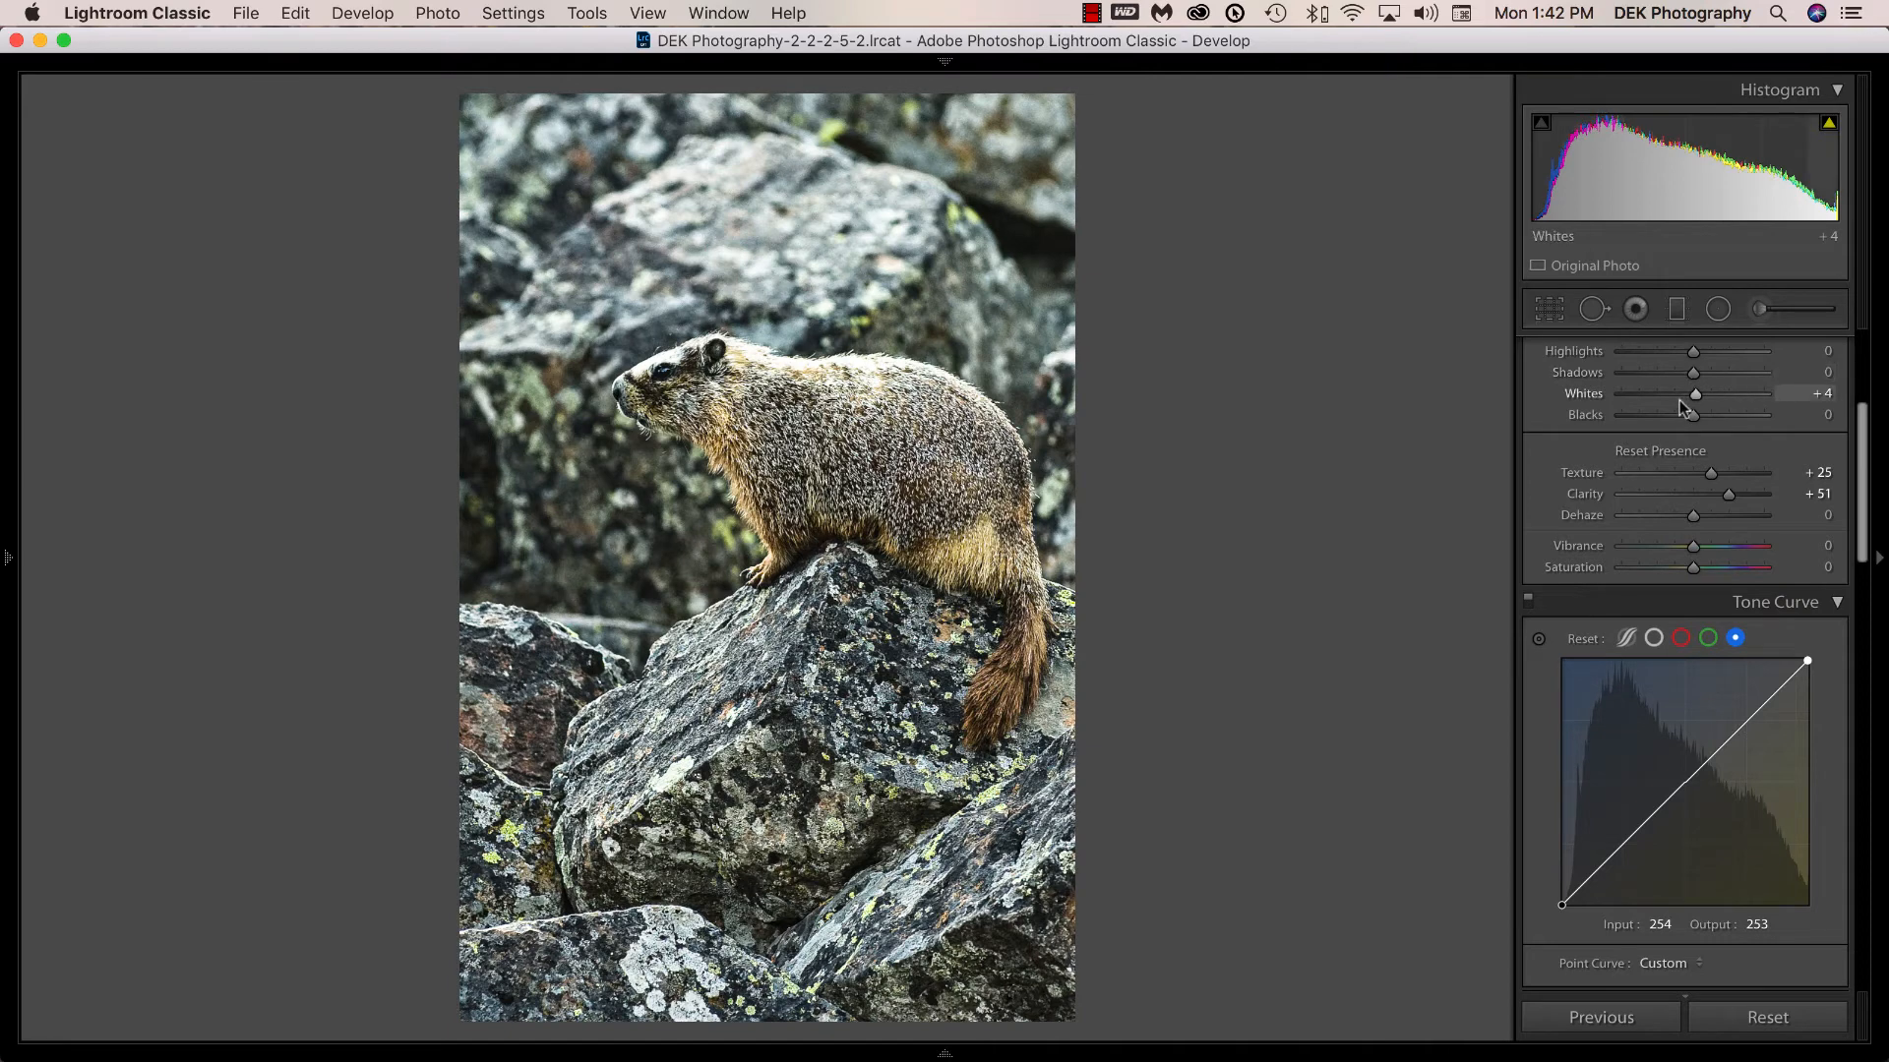
drag(1695, 394, 1694, 396)
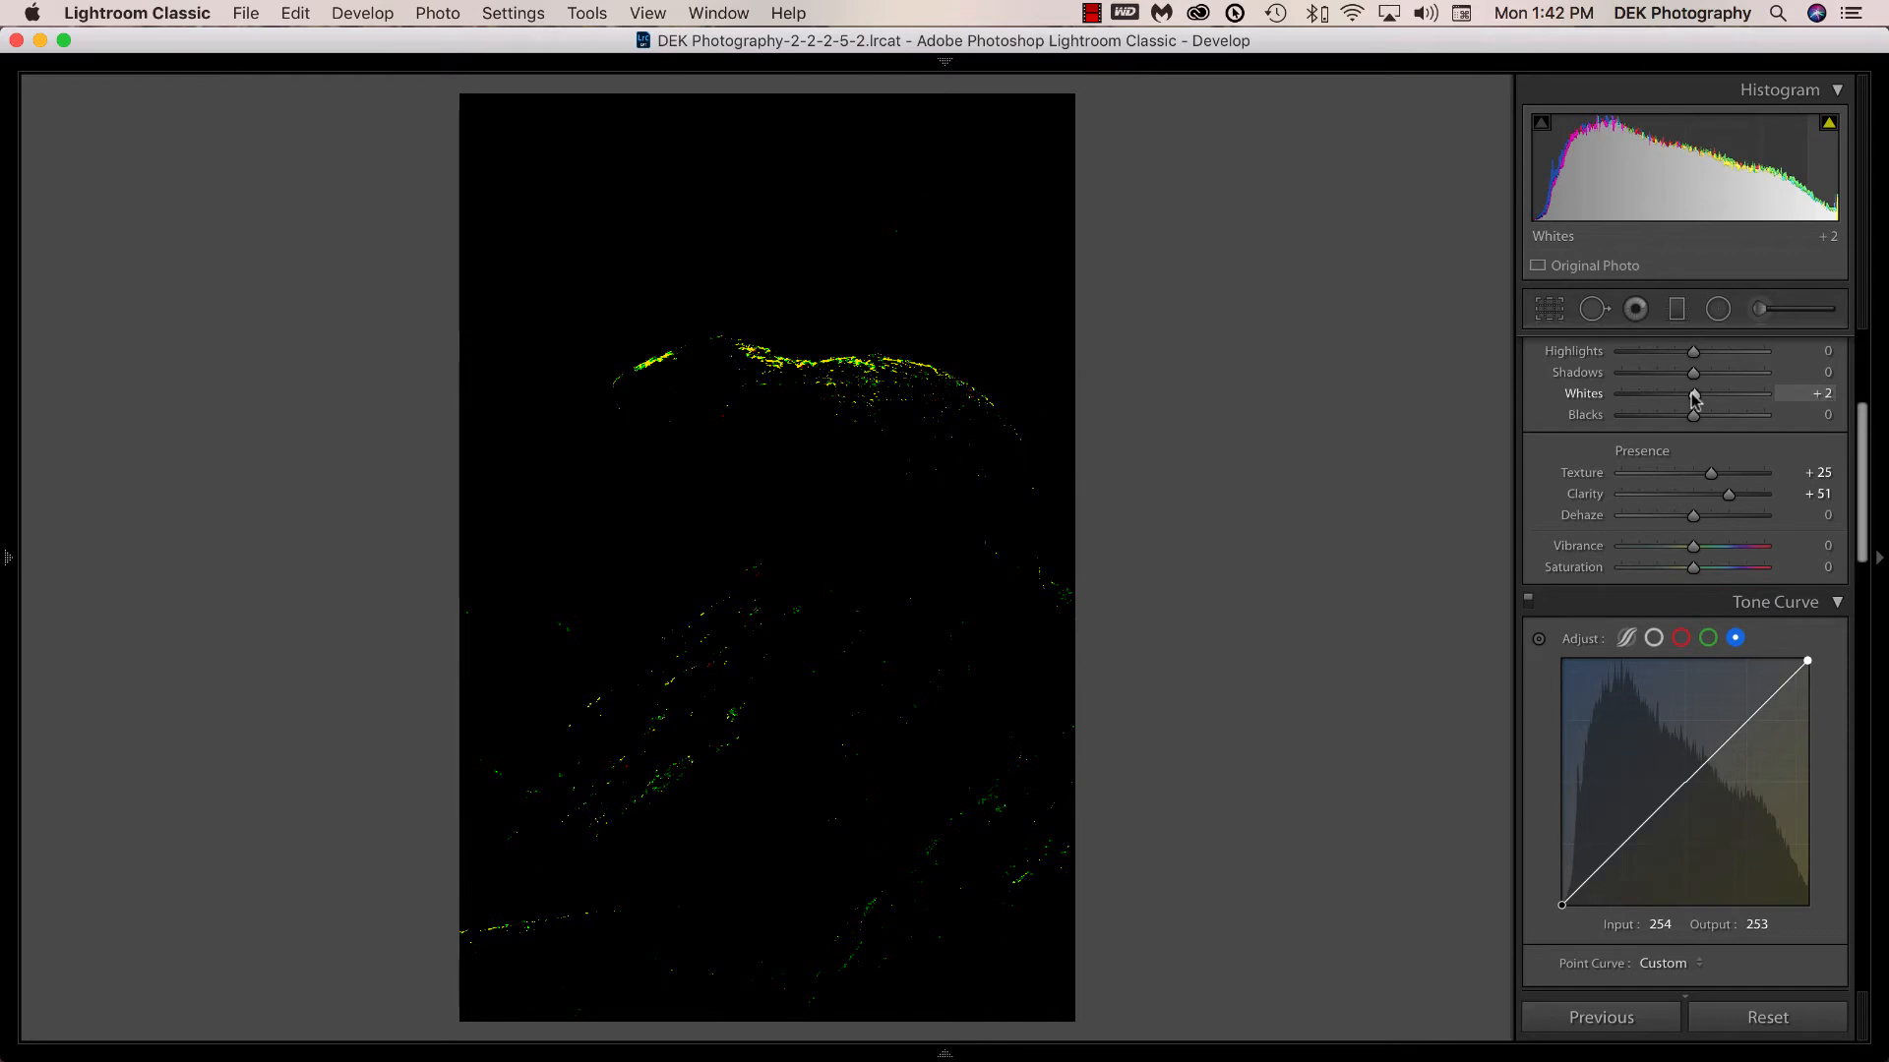
drag(1693, 396, 1691, 393)
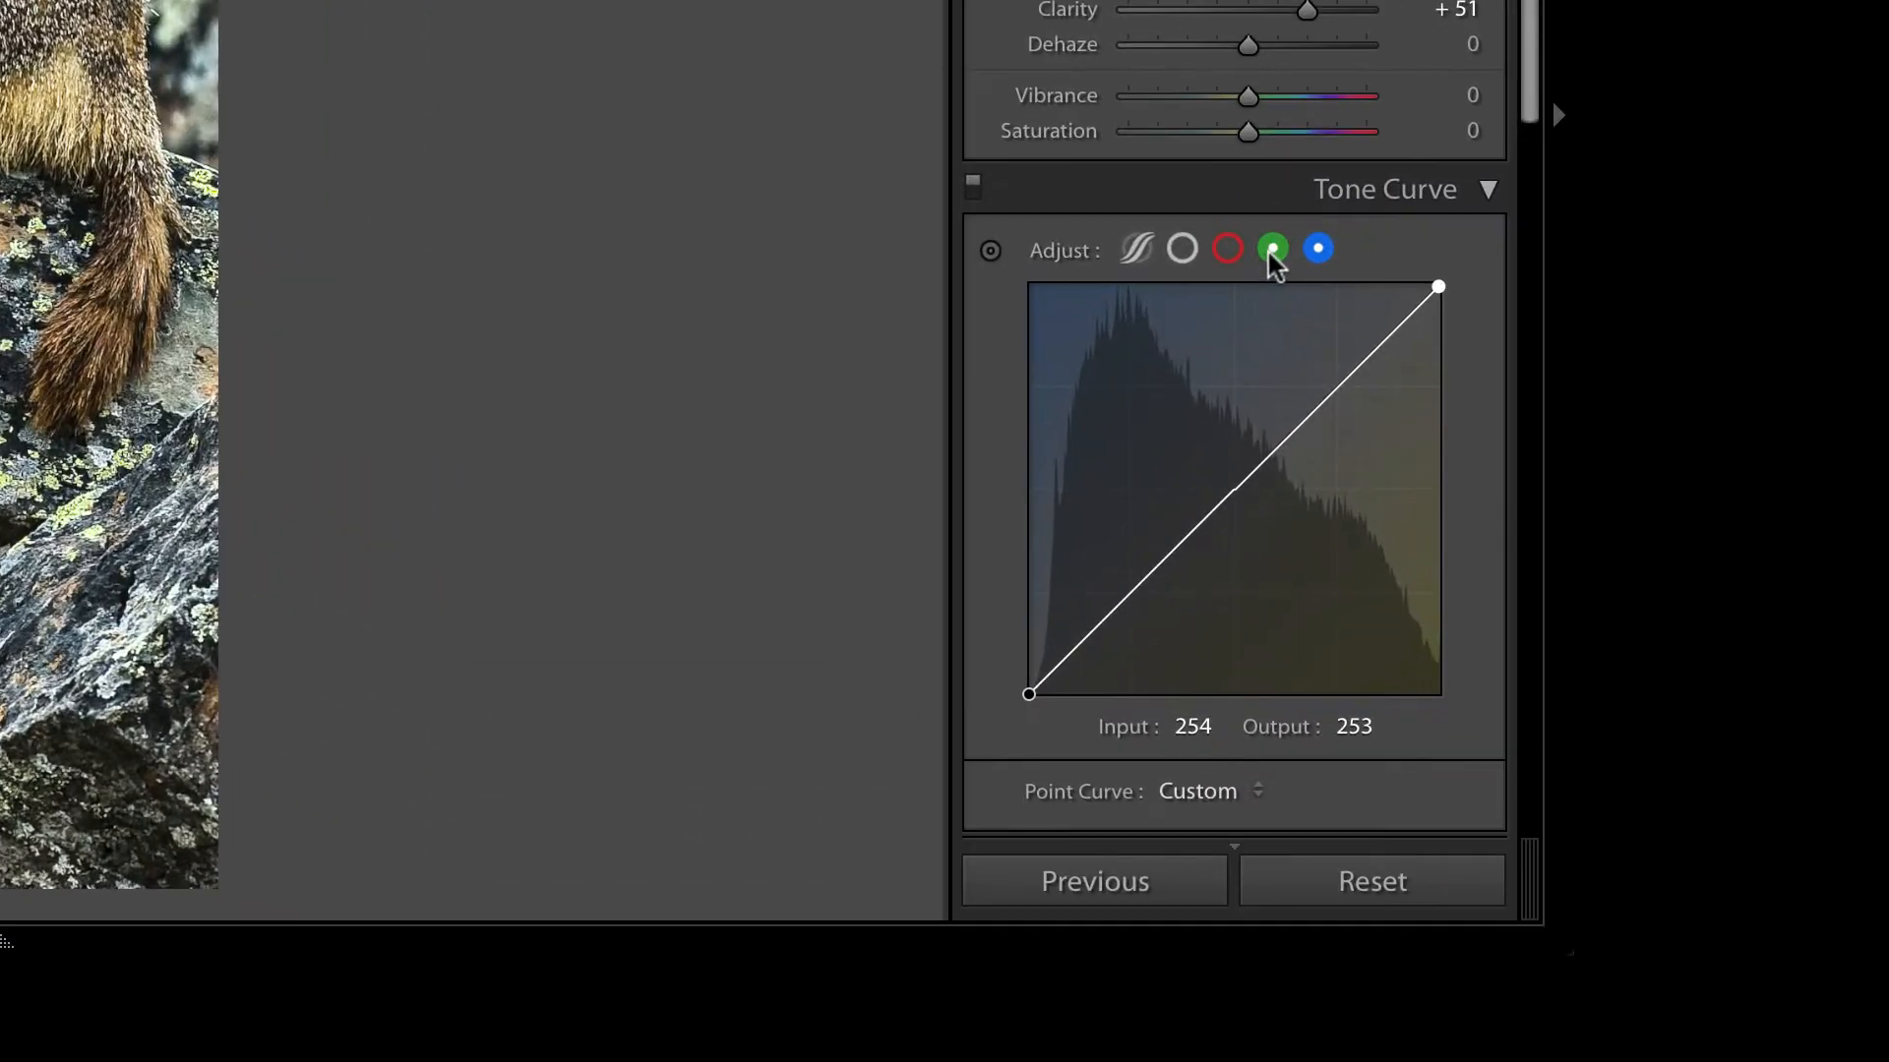
Lower the green curve's white point to output 249 and the red curve's to output 251, checking the highlight clipping preview after each
click(1704, 635)
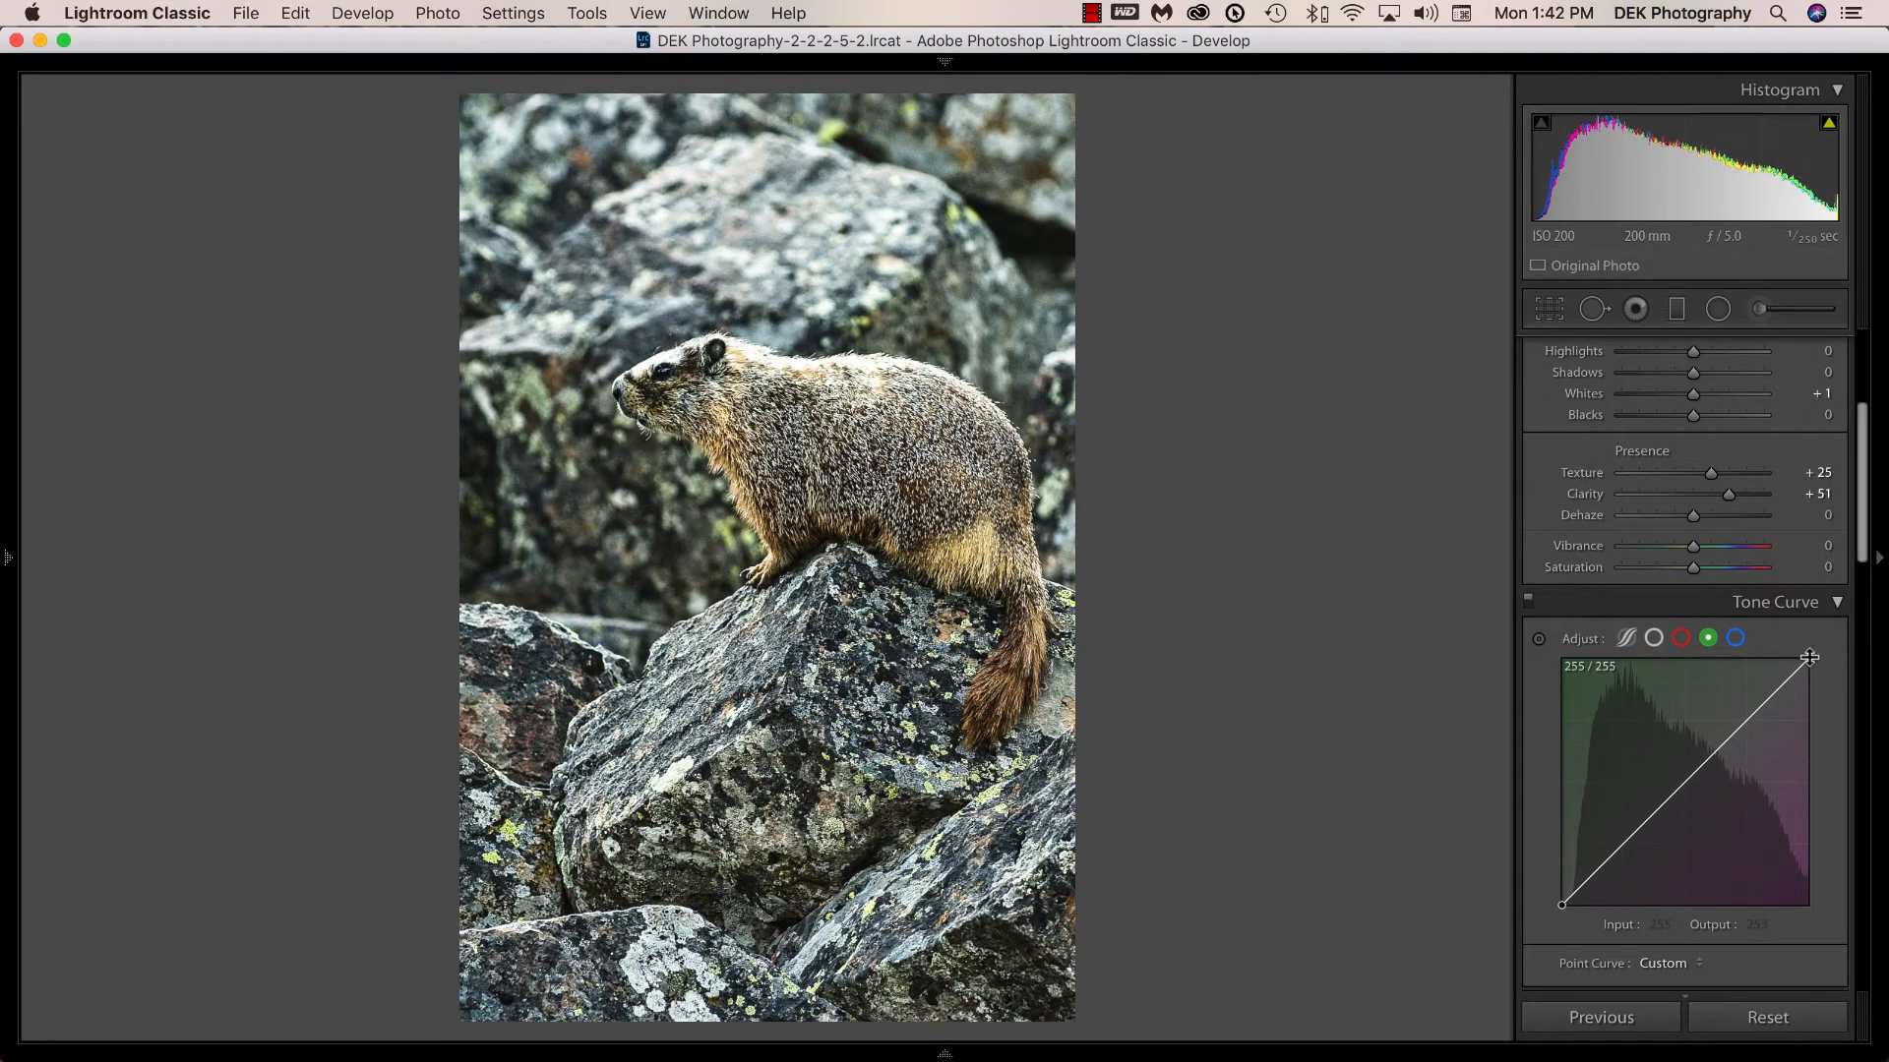
drag(1809, 657, 1810, 661)
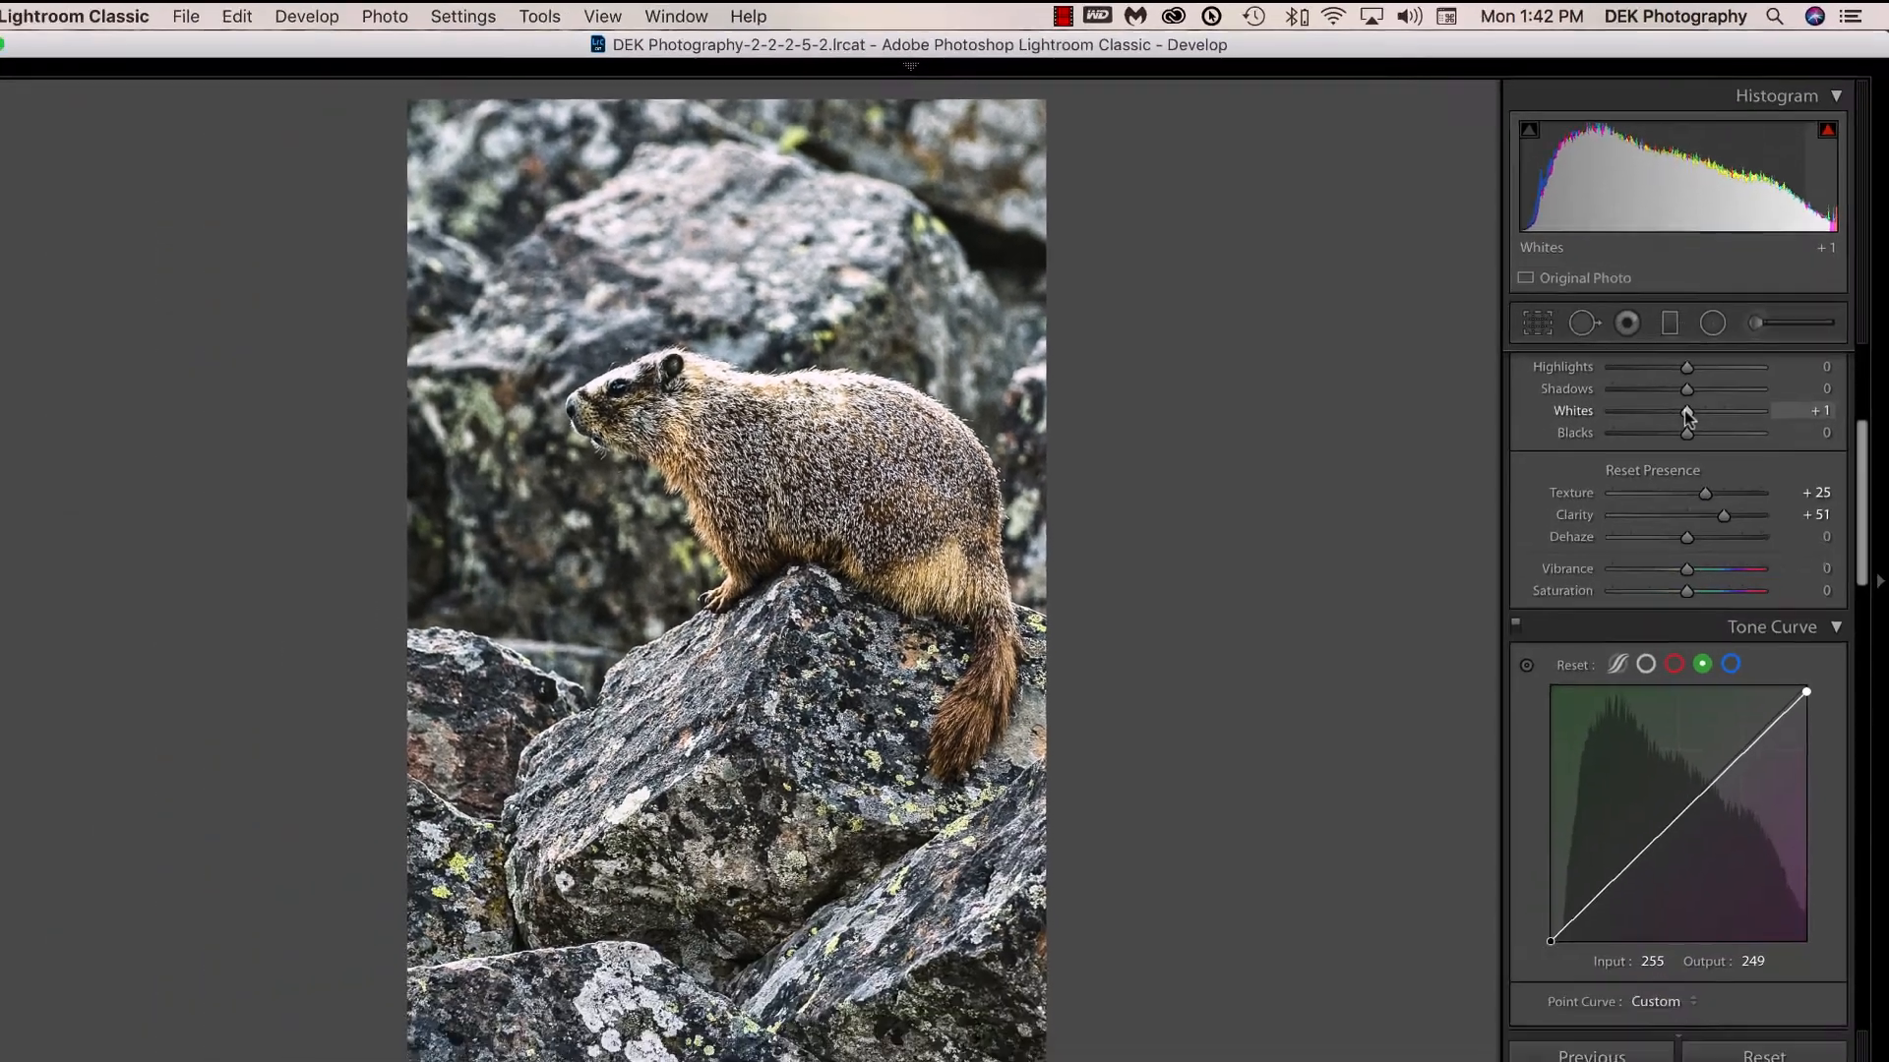
alt+click(1688, 412)
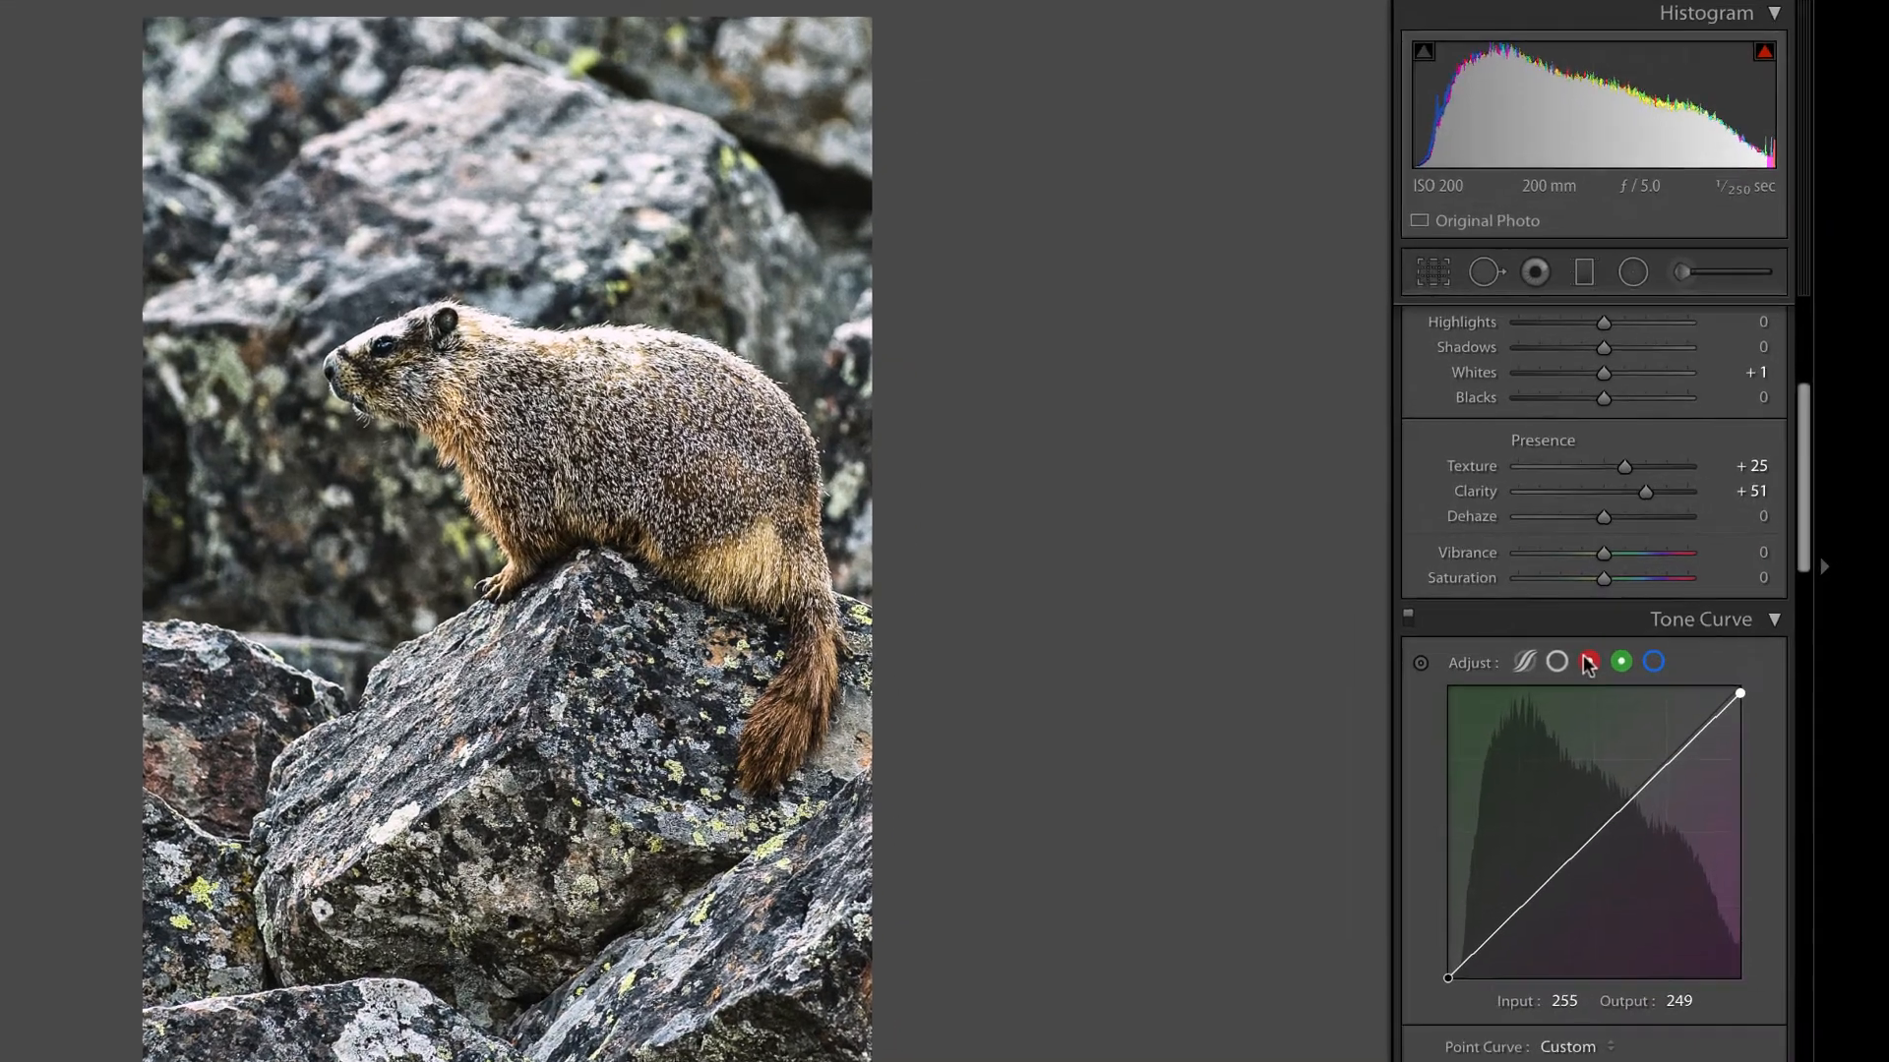
click(1589, 662)
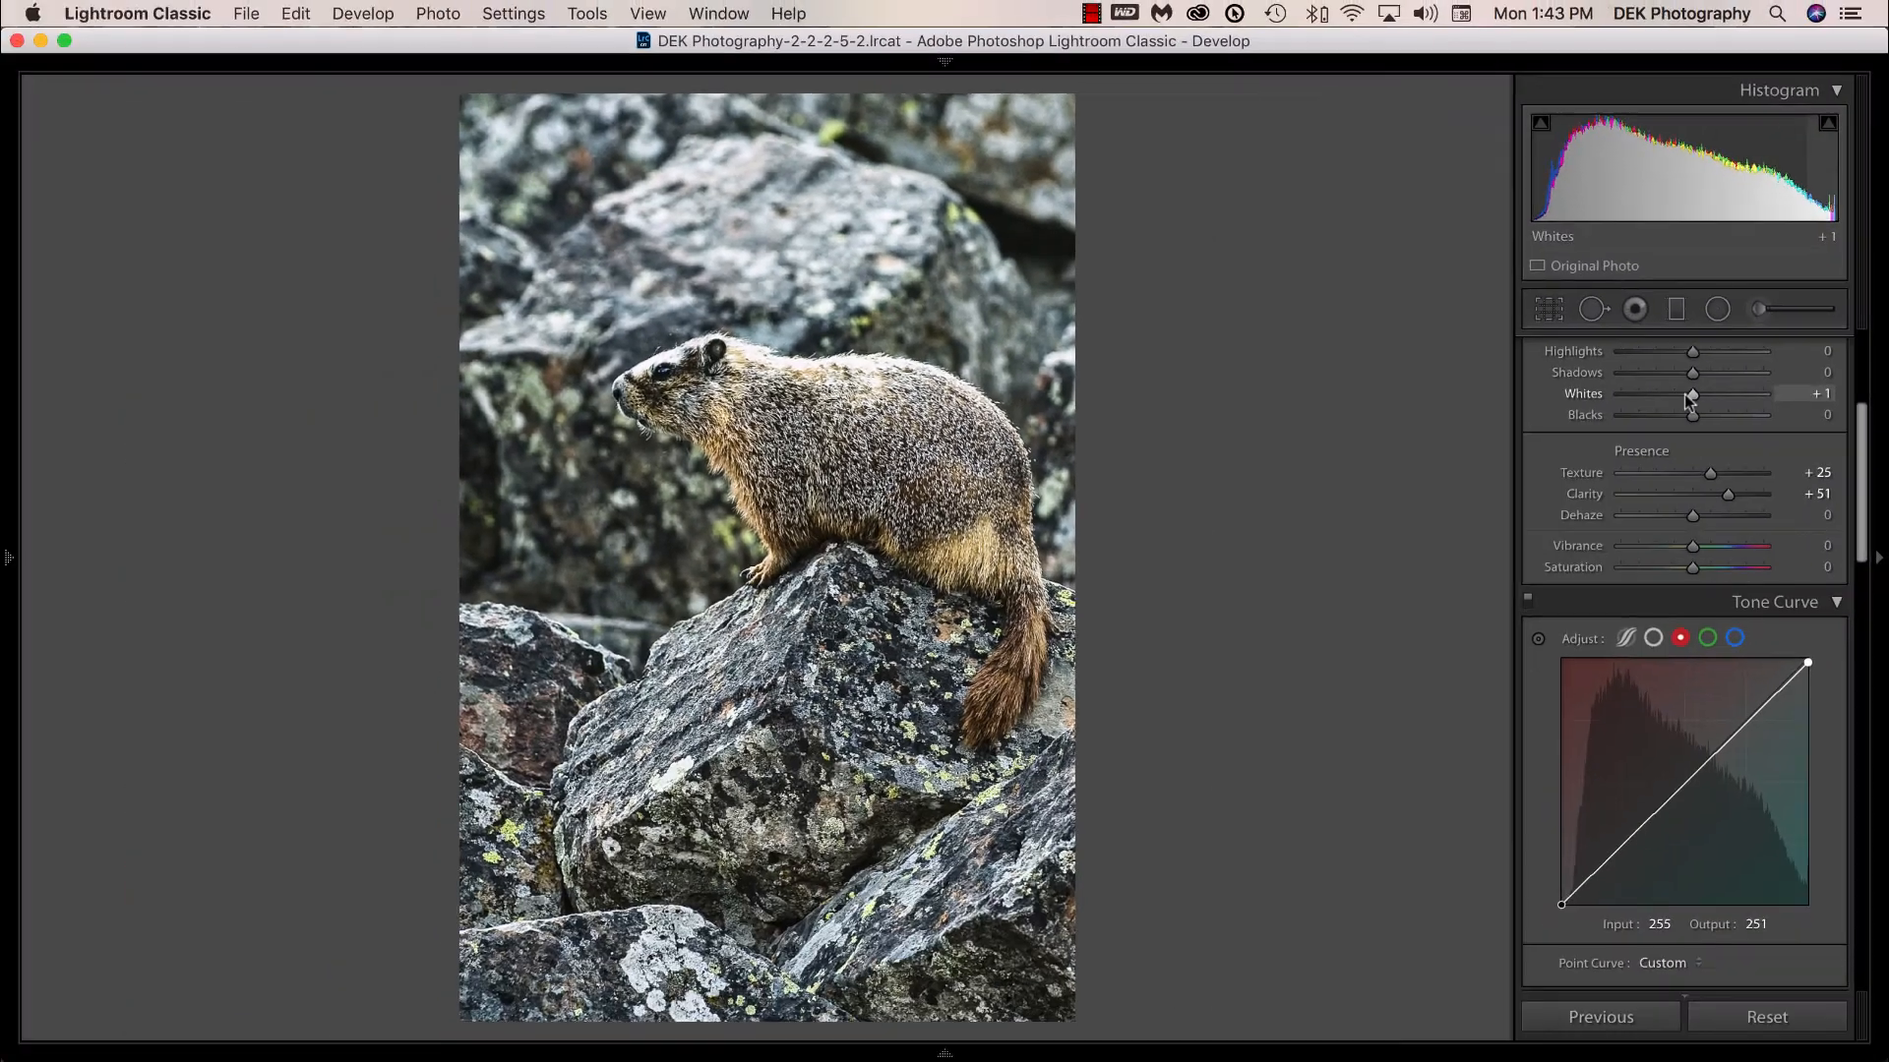
alt+click(1692, 397)
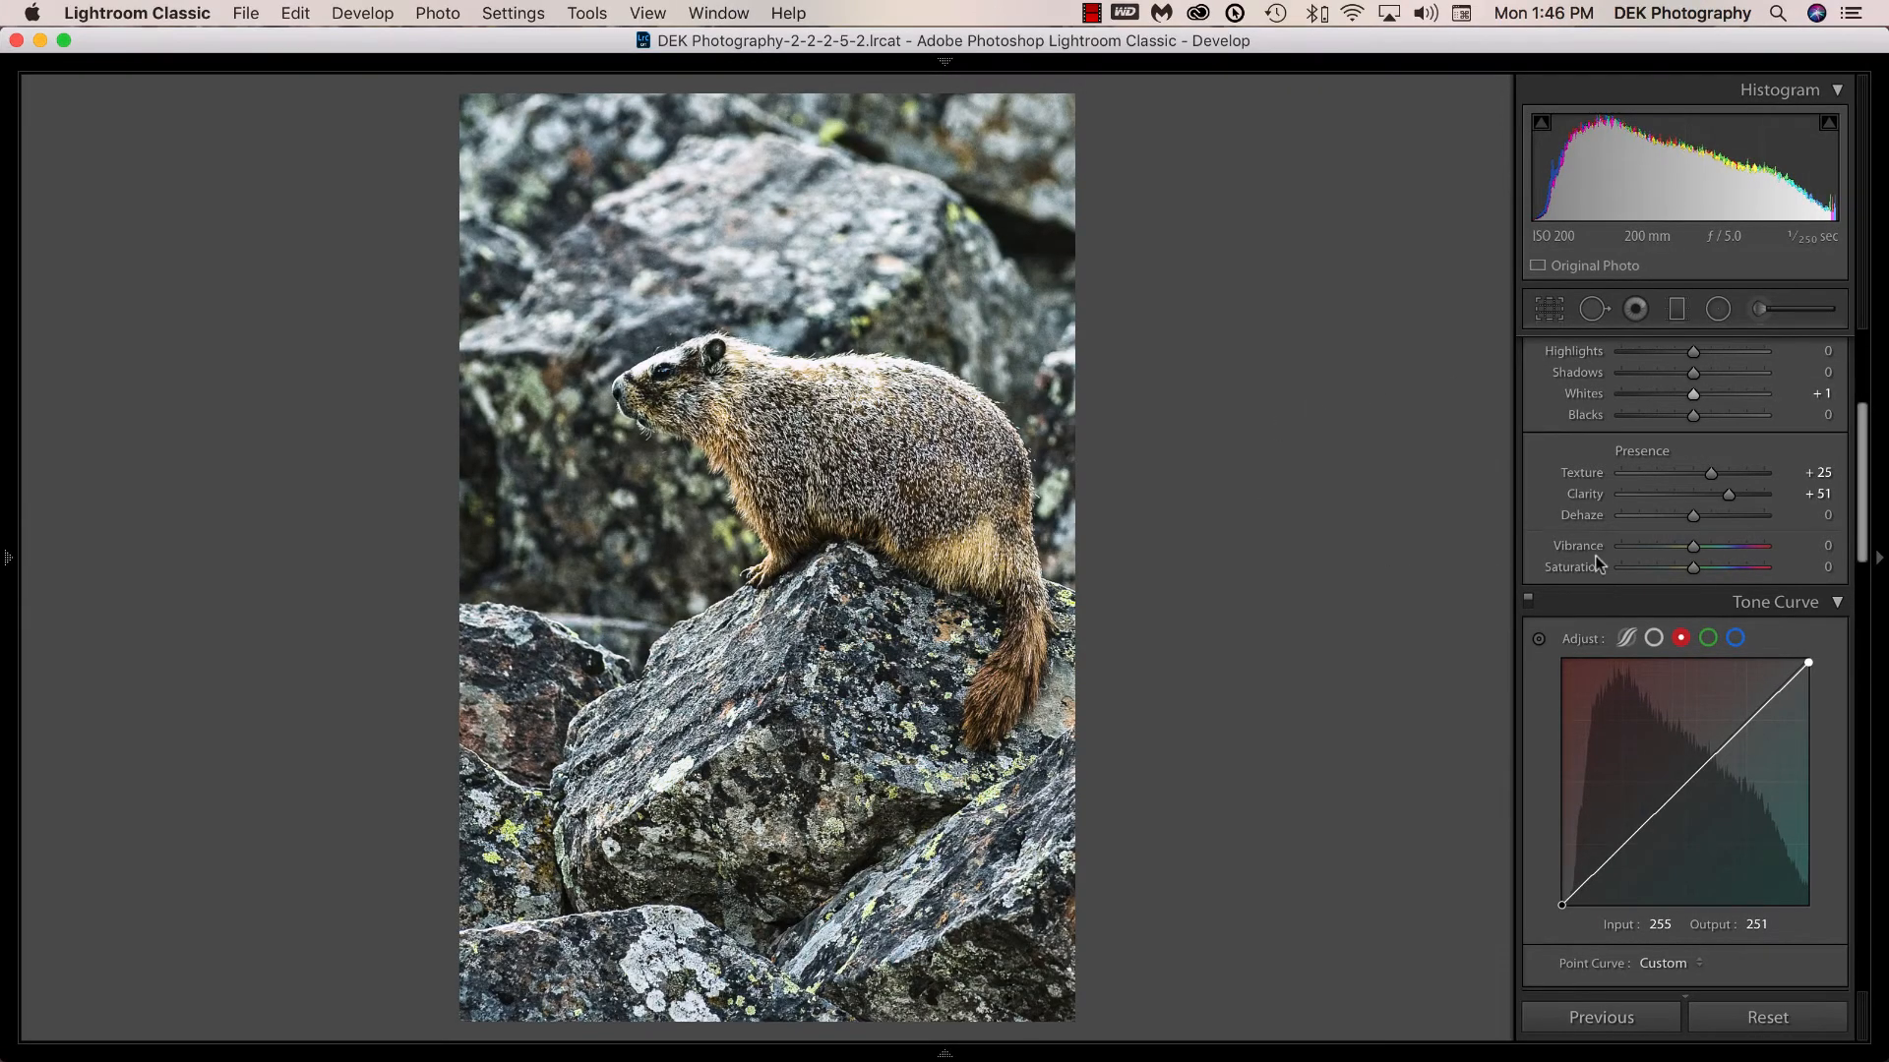
Go to the photo of the white egret on a branch and turn on the clipping warnings
scroll(1699, 522, up, 2)
scroll(1699, 521, up, 3)
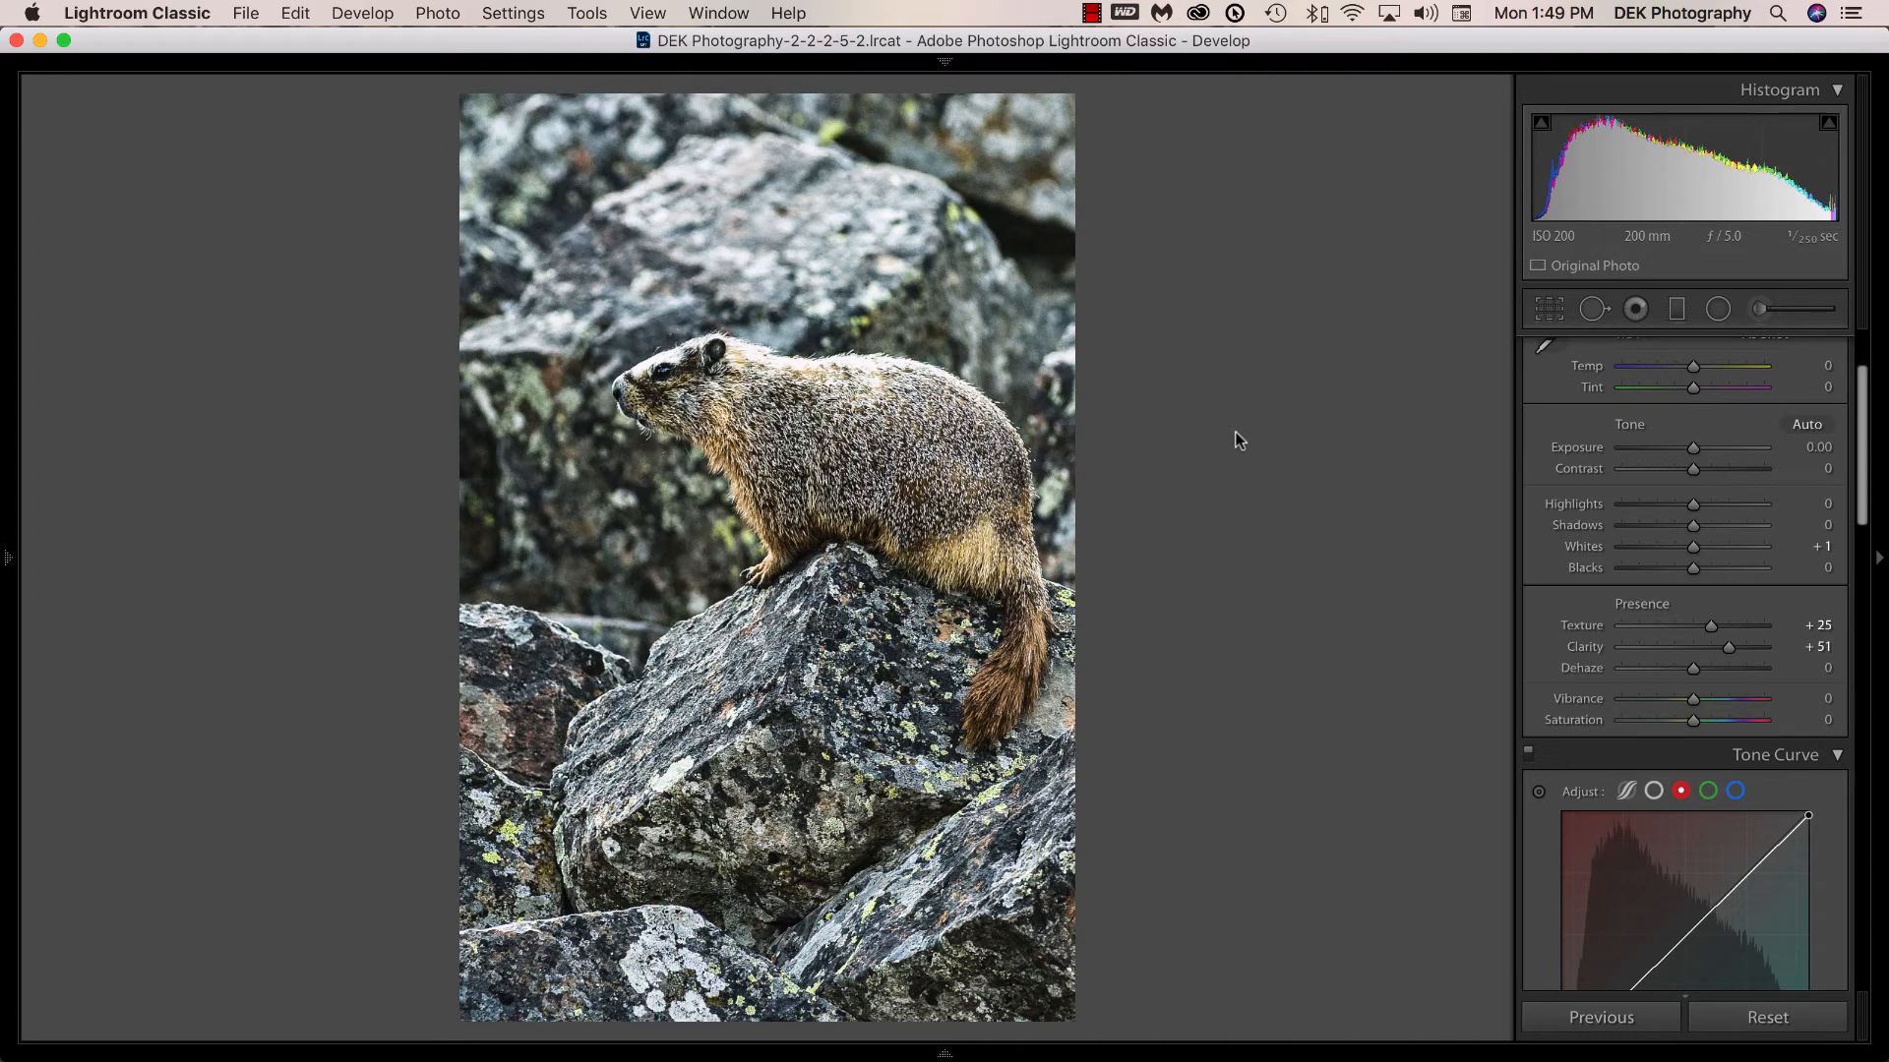
key(Right)
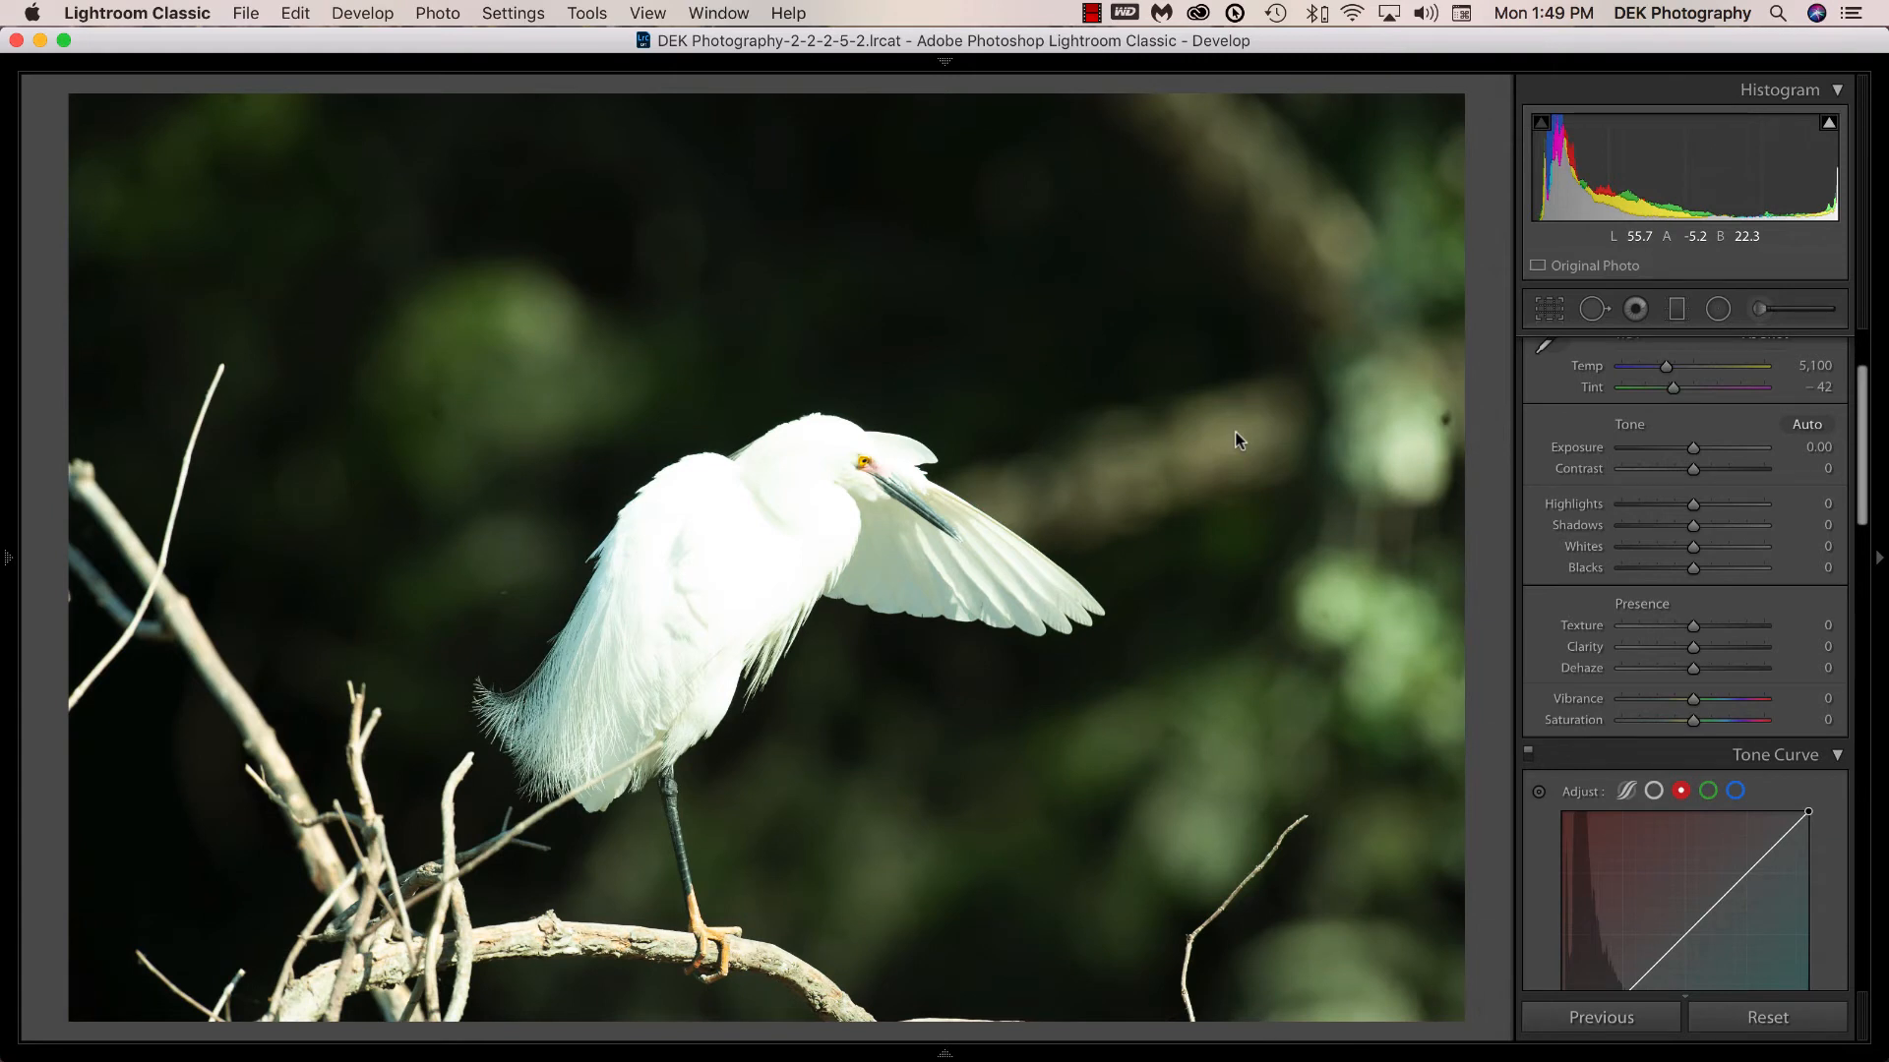
key(j)
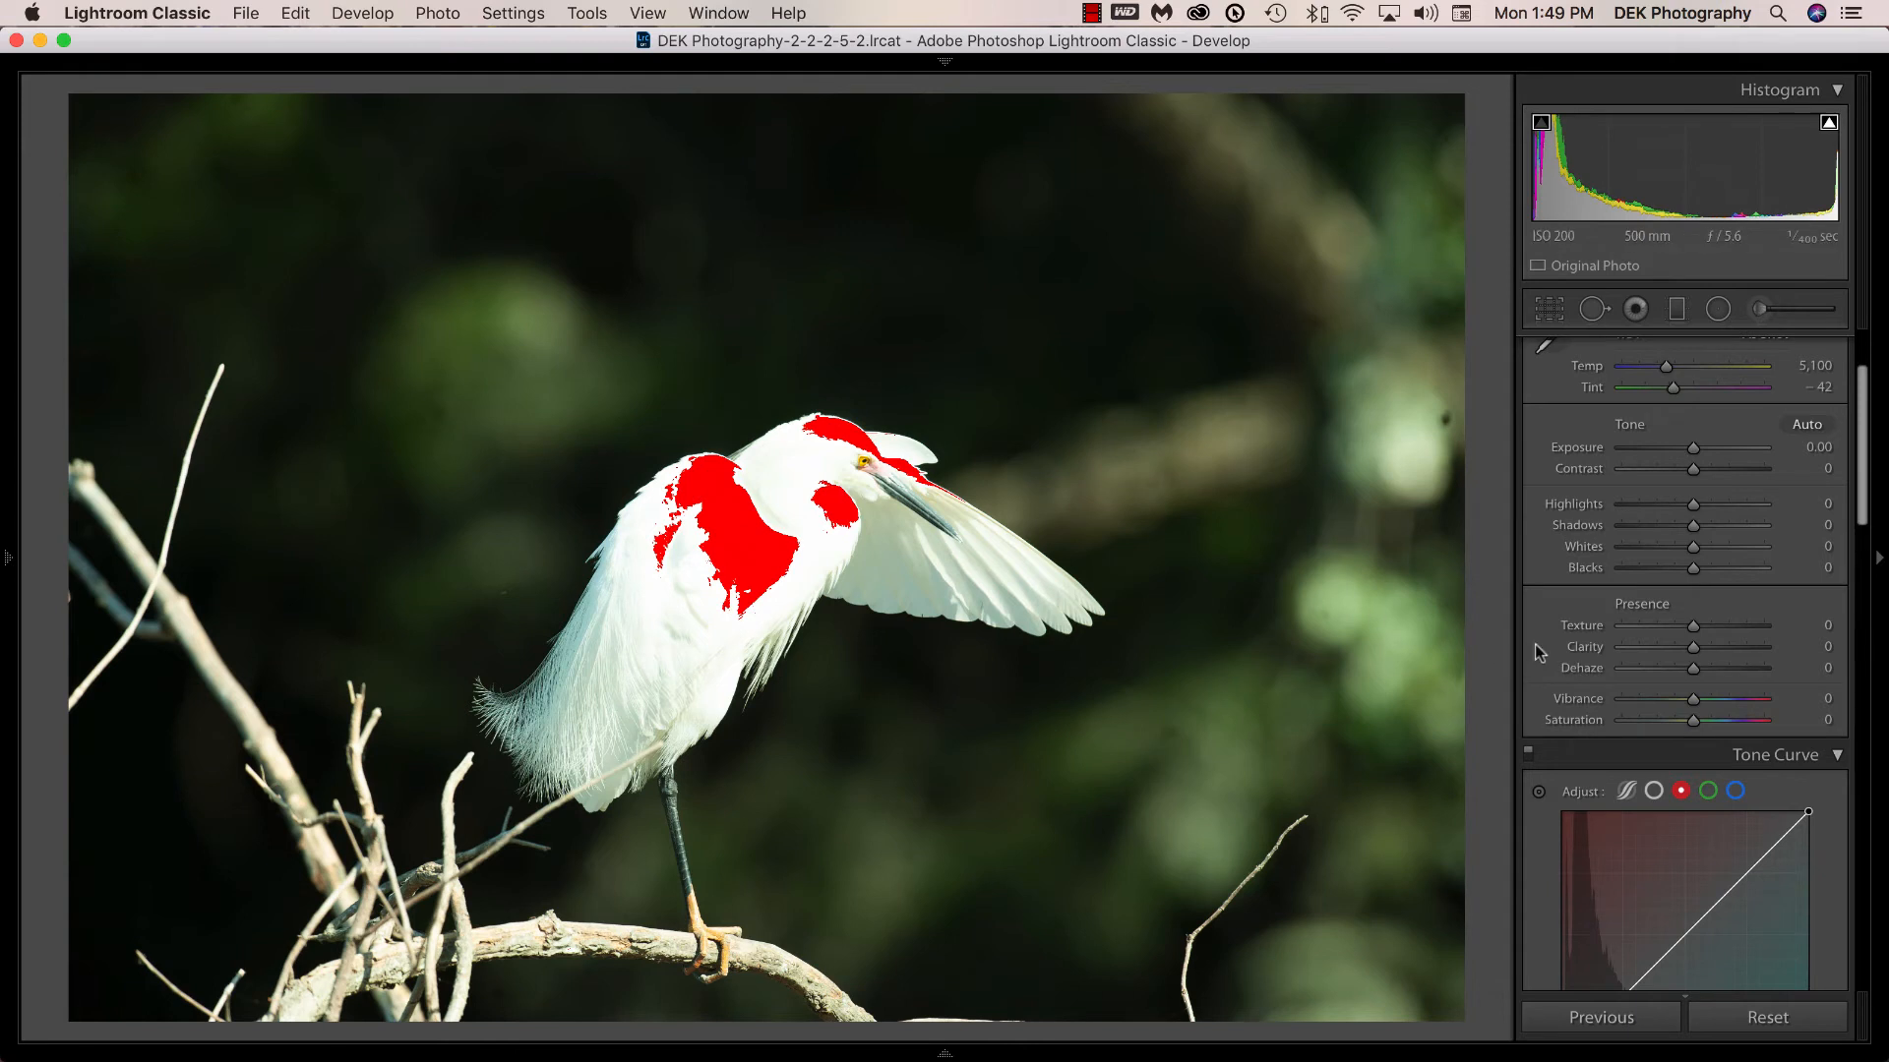
Set Whites to +5 on the egret photo while previewing the clipped highlights
scroll(1679, 643, down, 3)
scroll(1679, 643, down, 4)
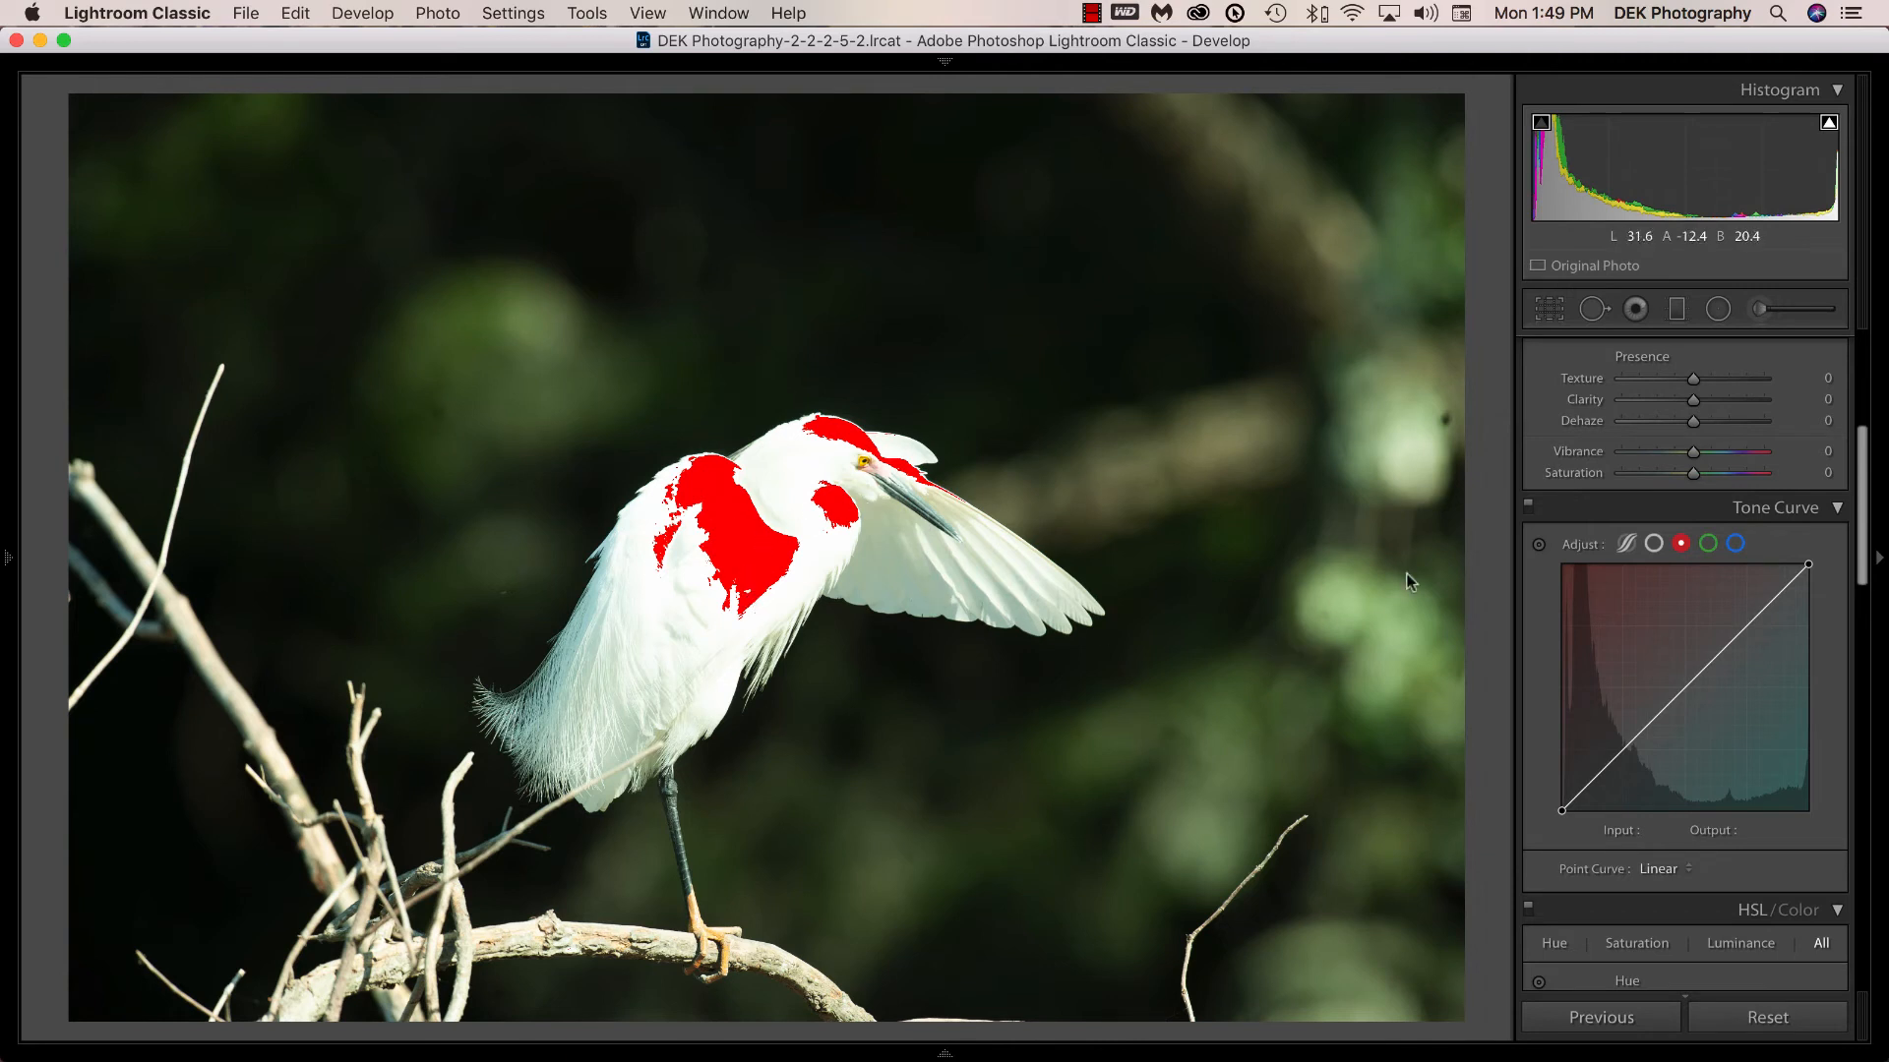
scroll(1692, 423, up, 4)
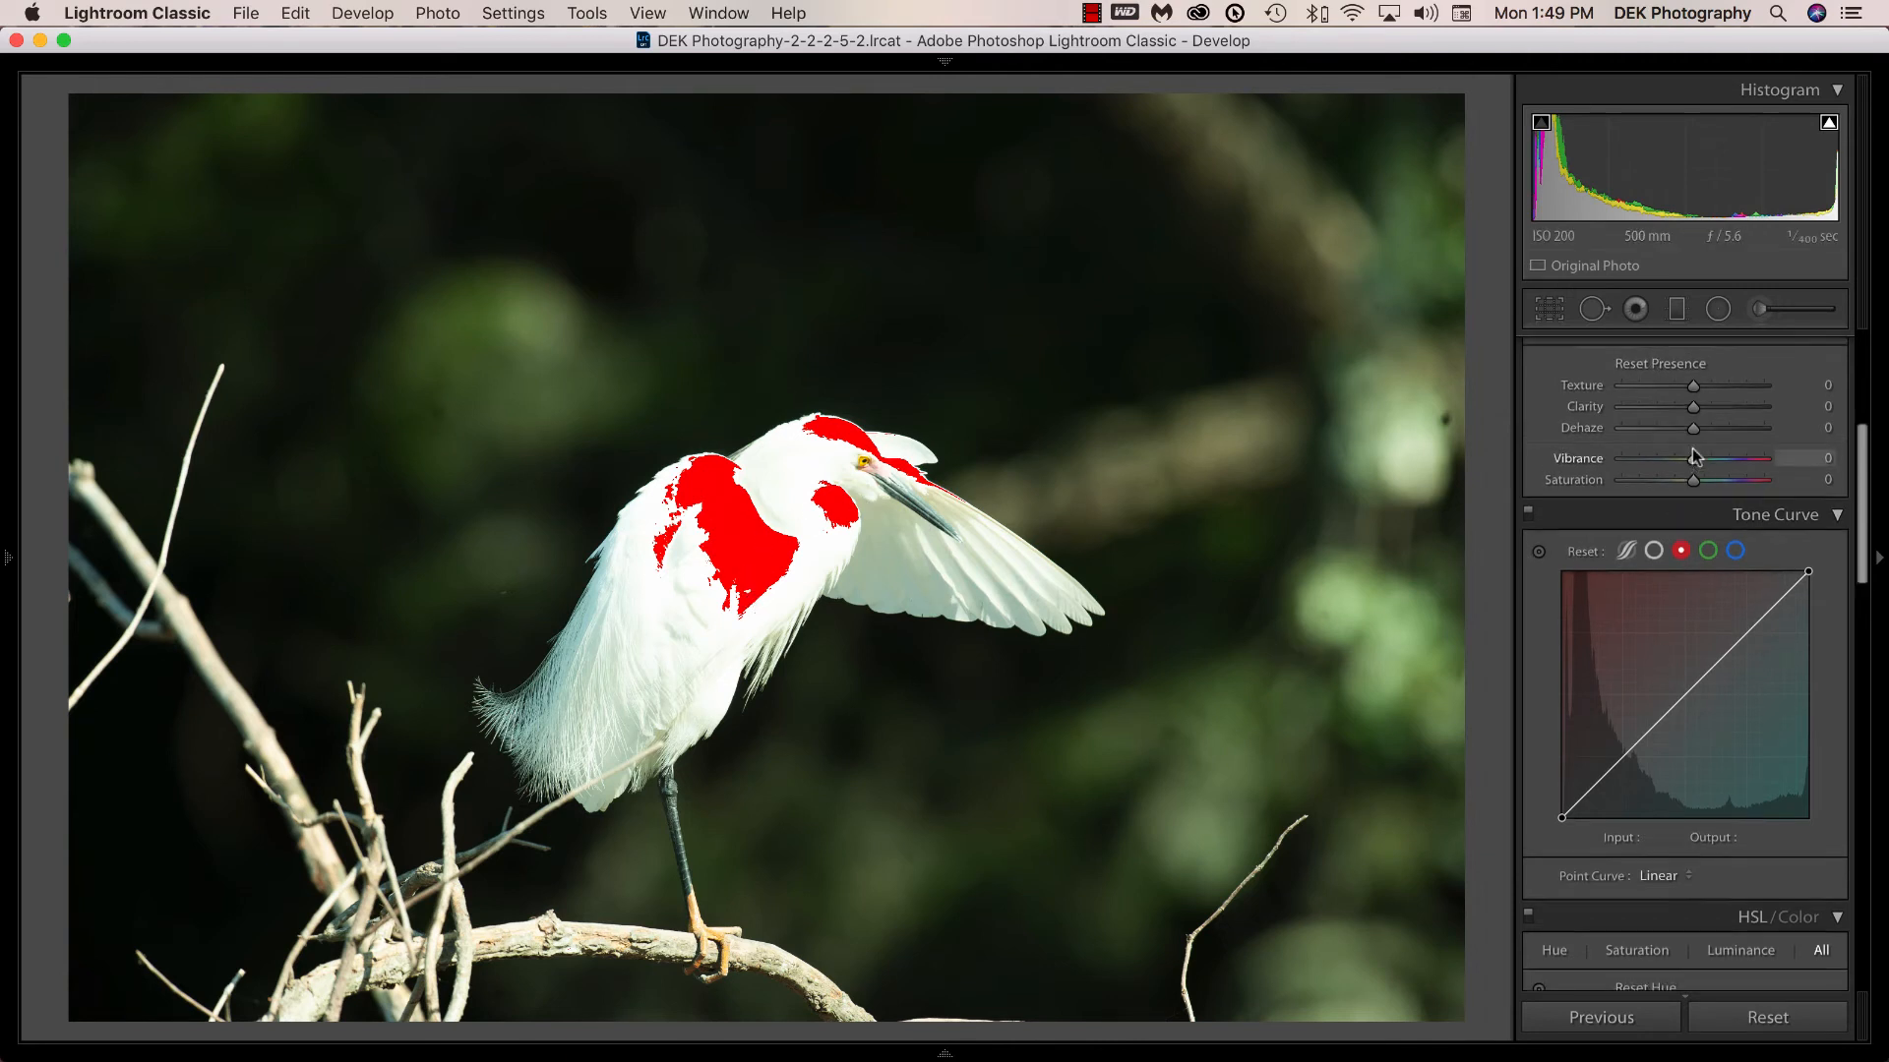
alt+click(1692, 390)
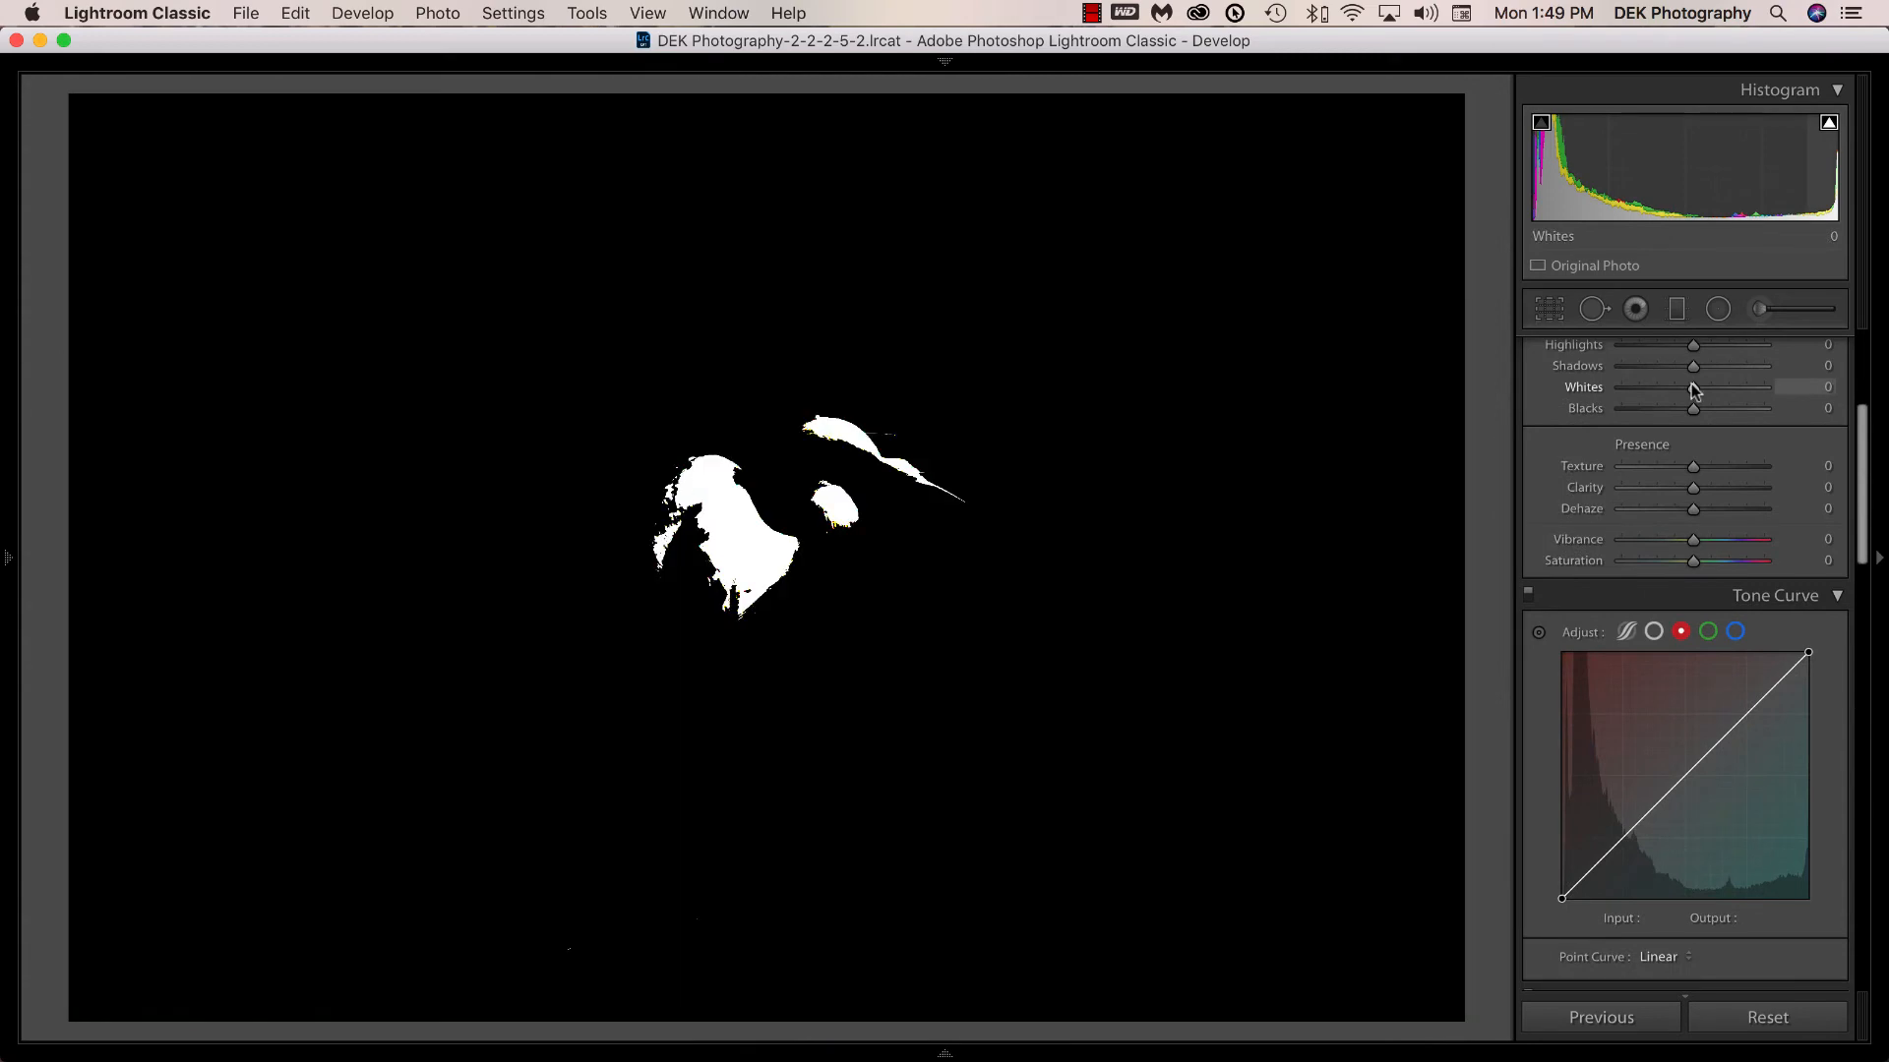
drag(1693, 390, 1697, 390)
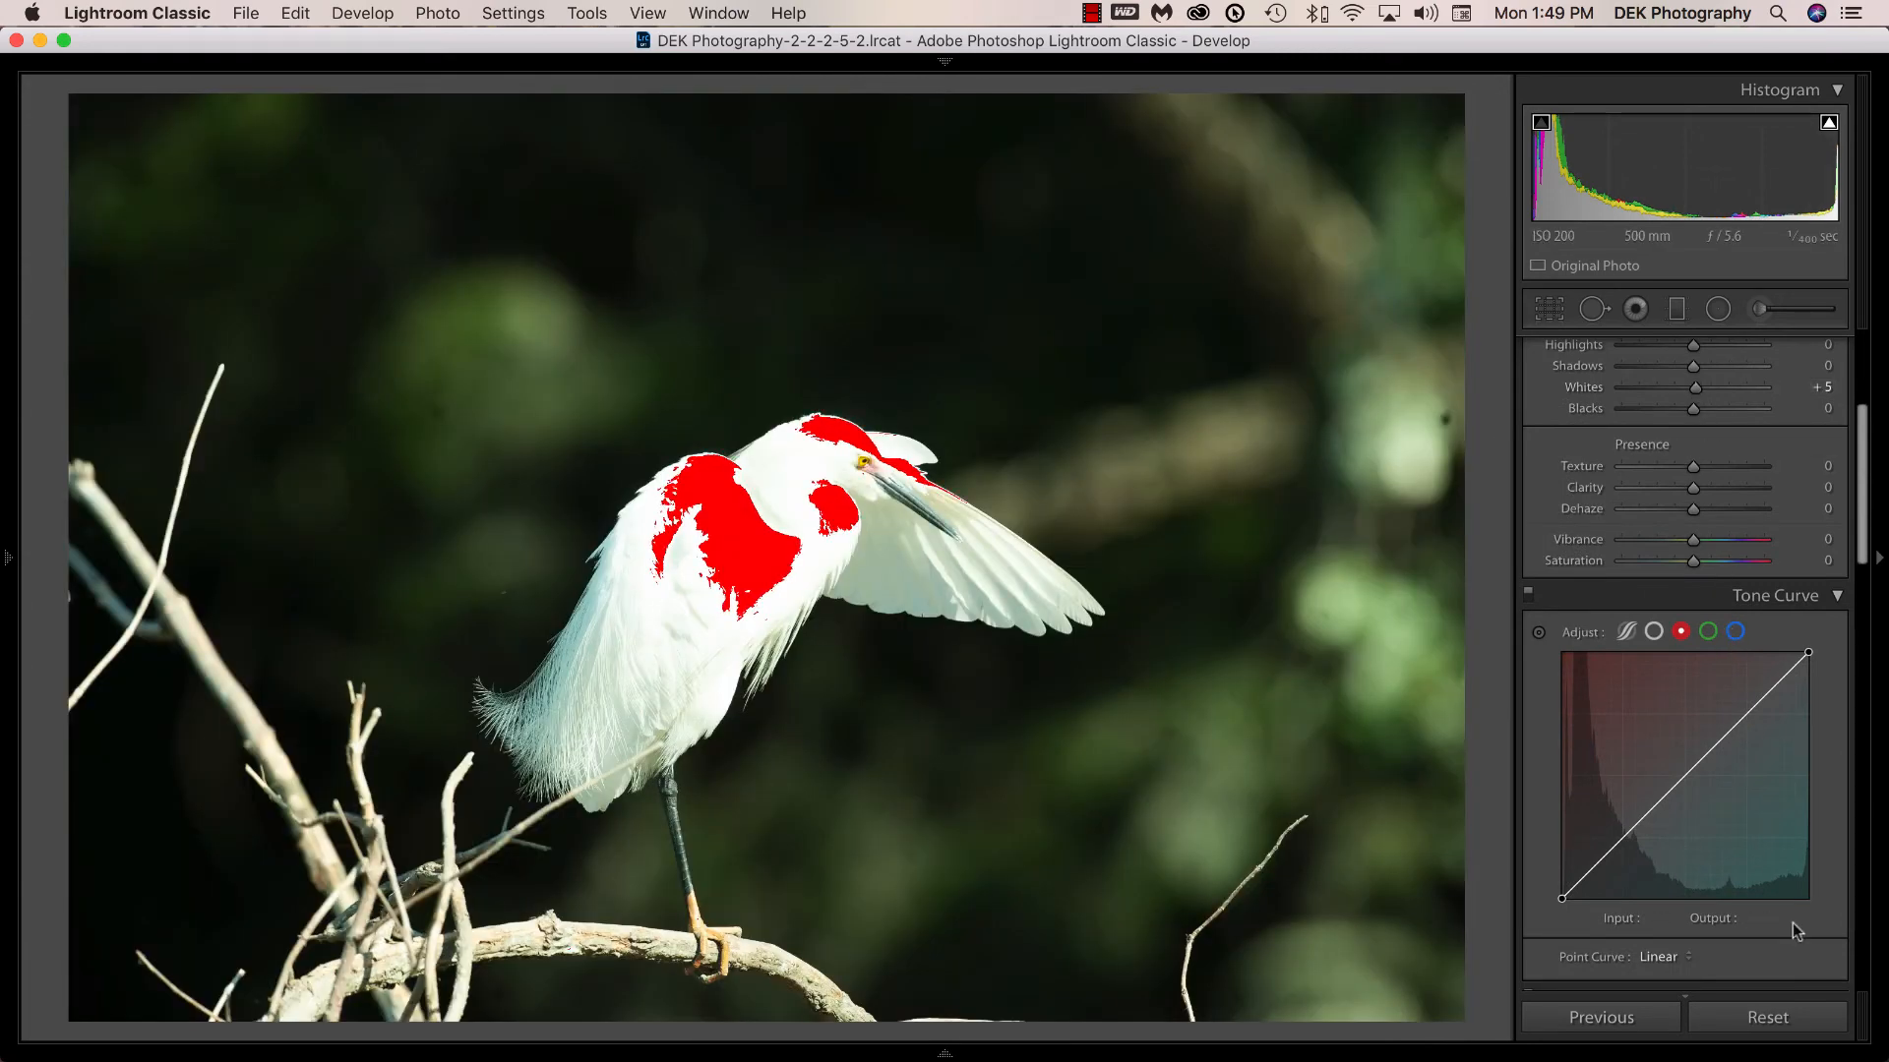
Lower the blue curve's white point to output 248 on the egret photo, checking the highlight clipping preview
click(1734, 634)
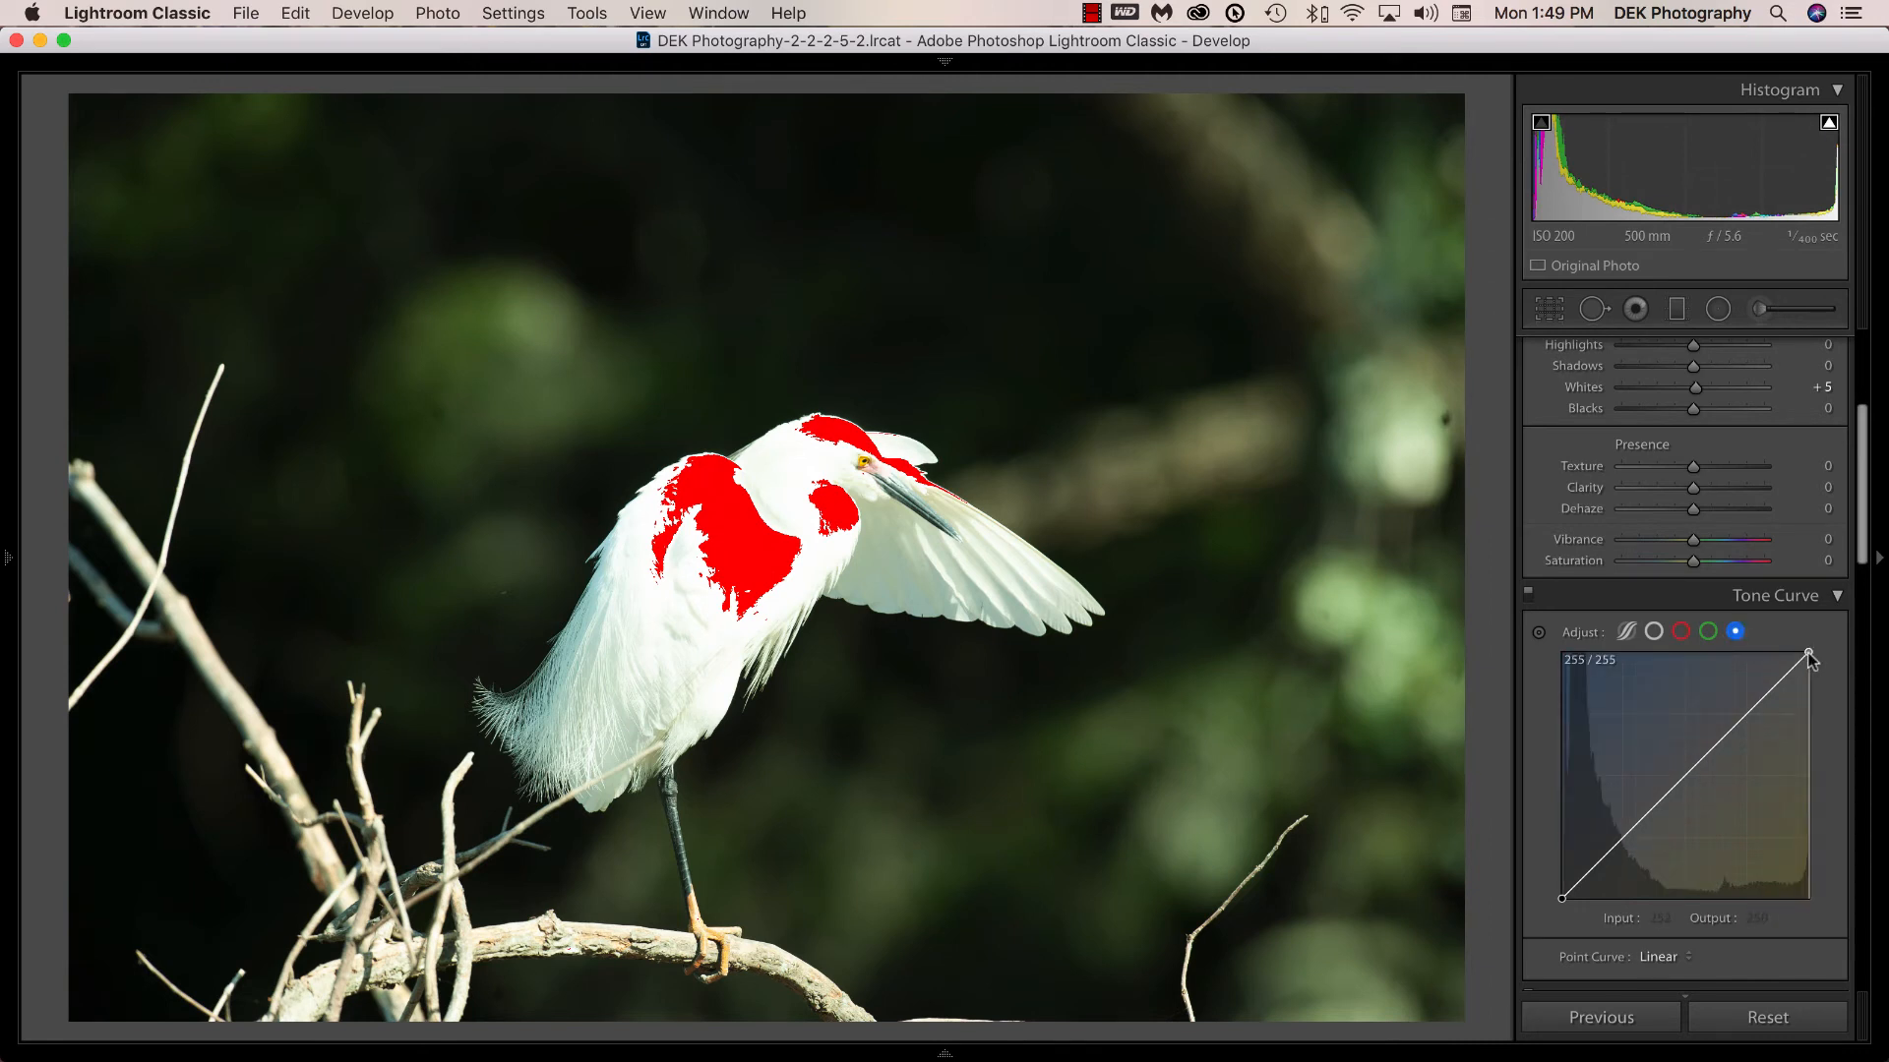
drag(1807, 653, 1810, 660)
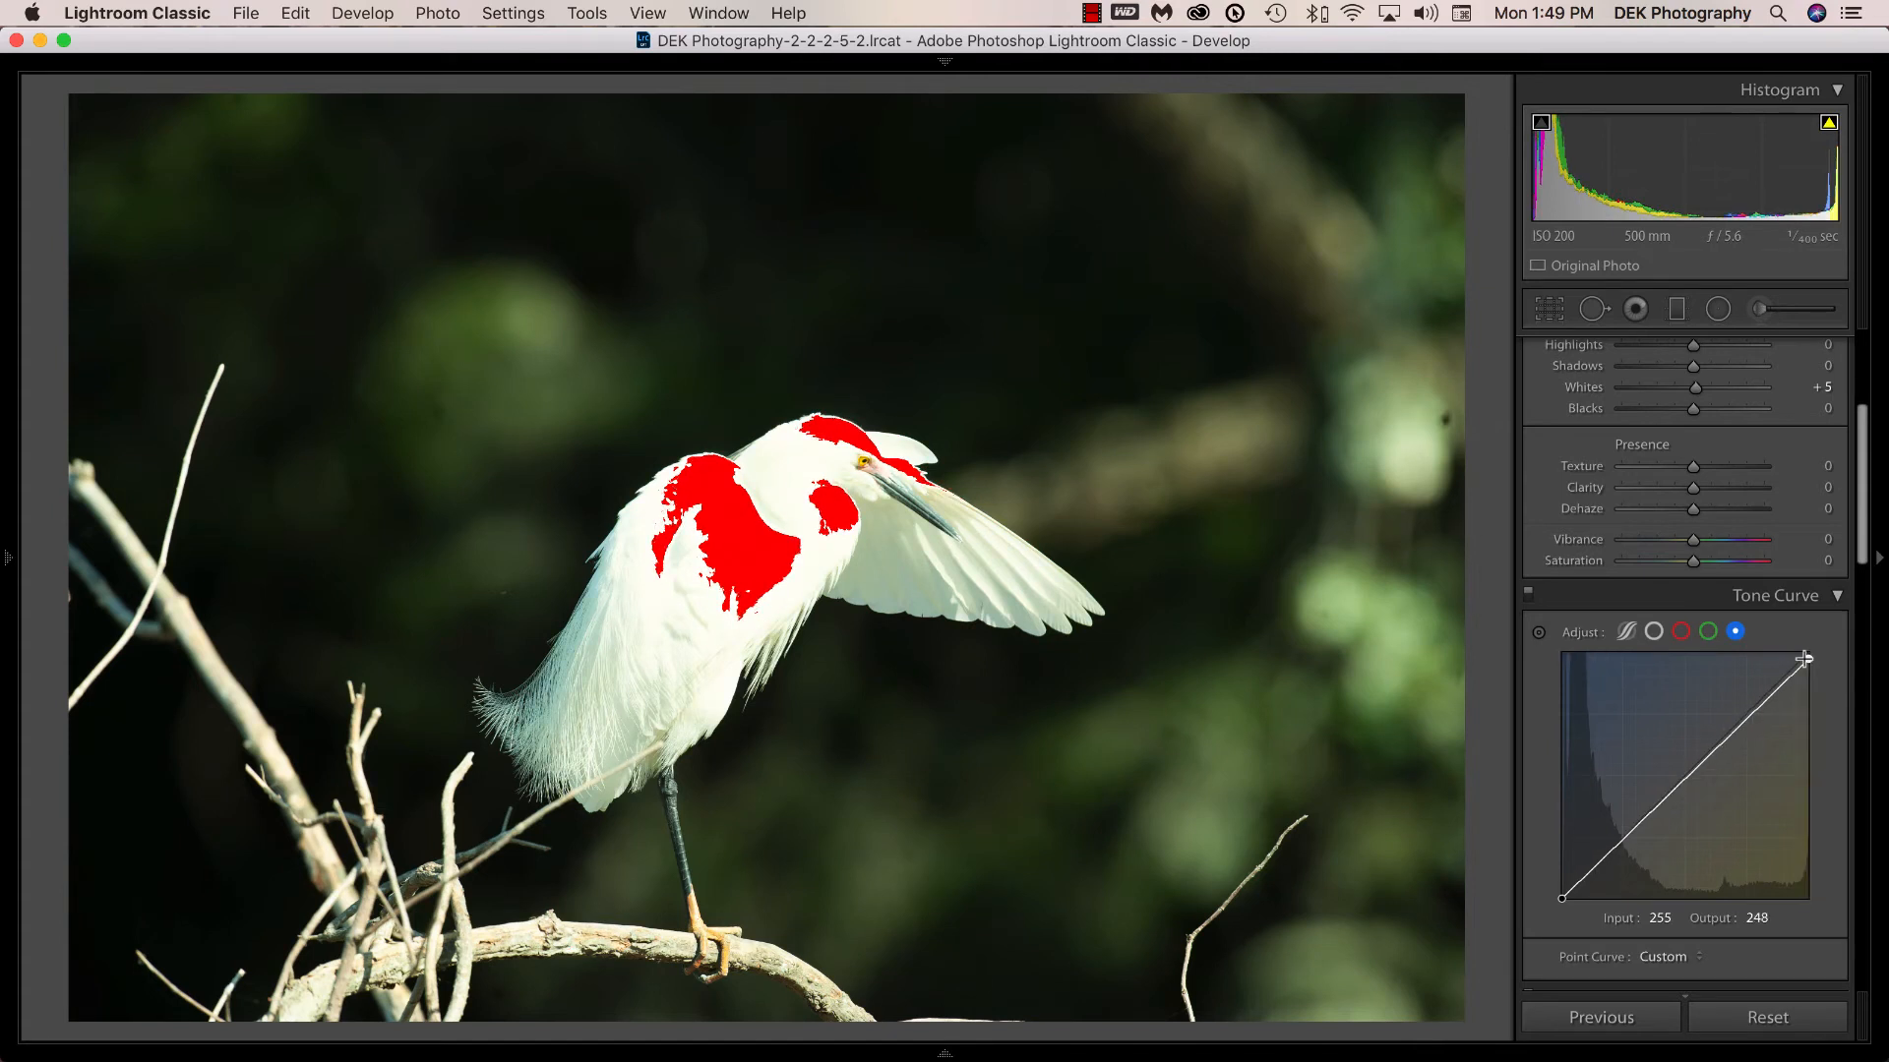
key(alt)
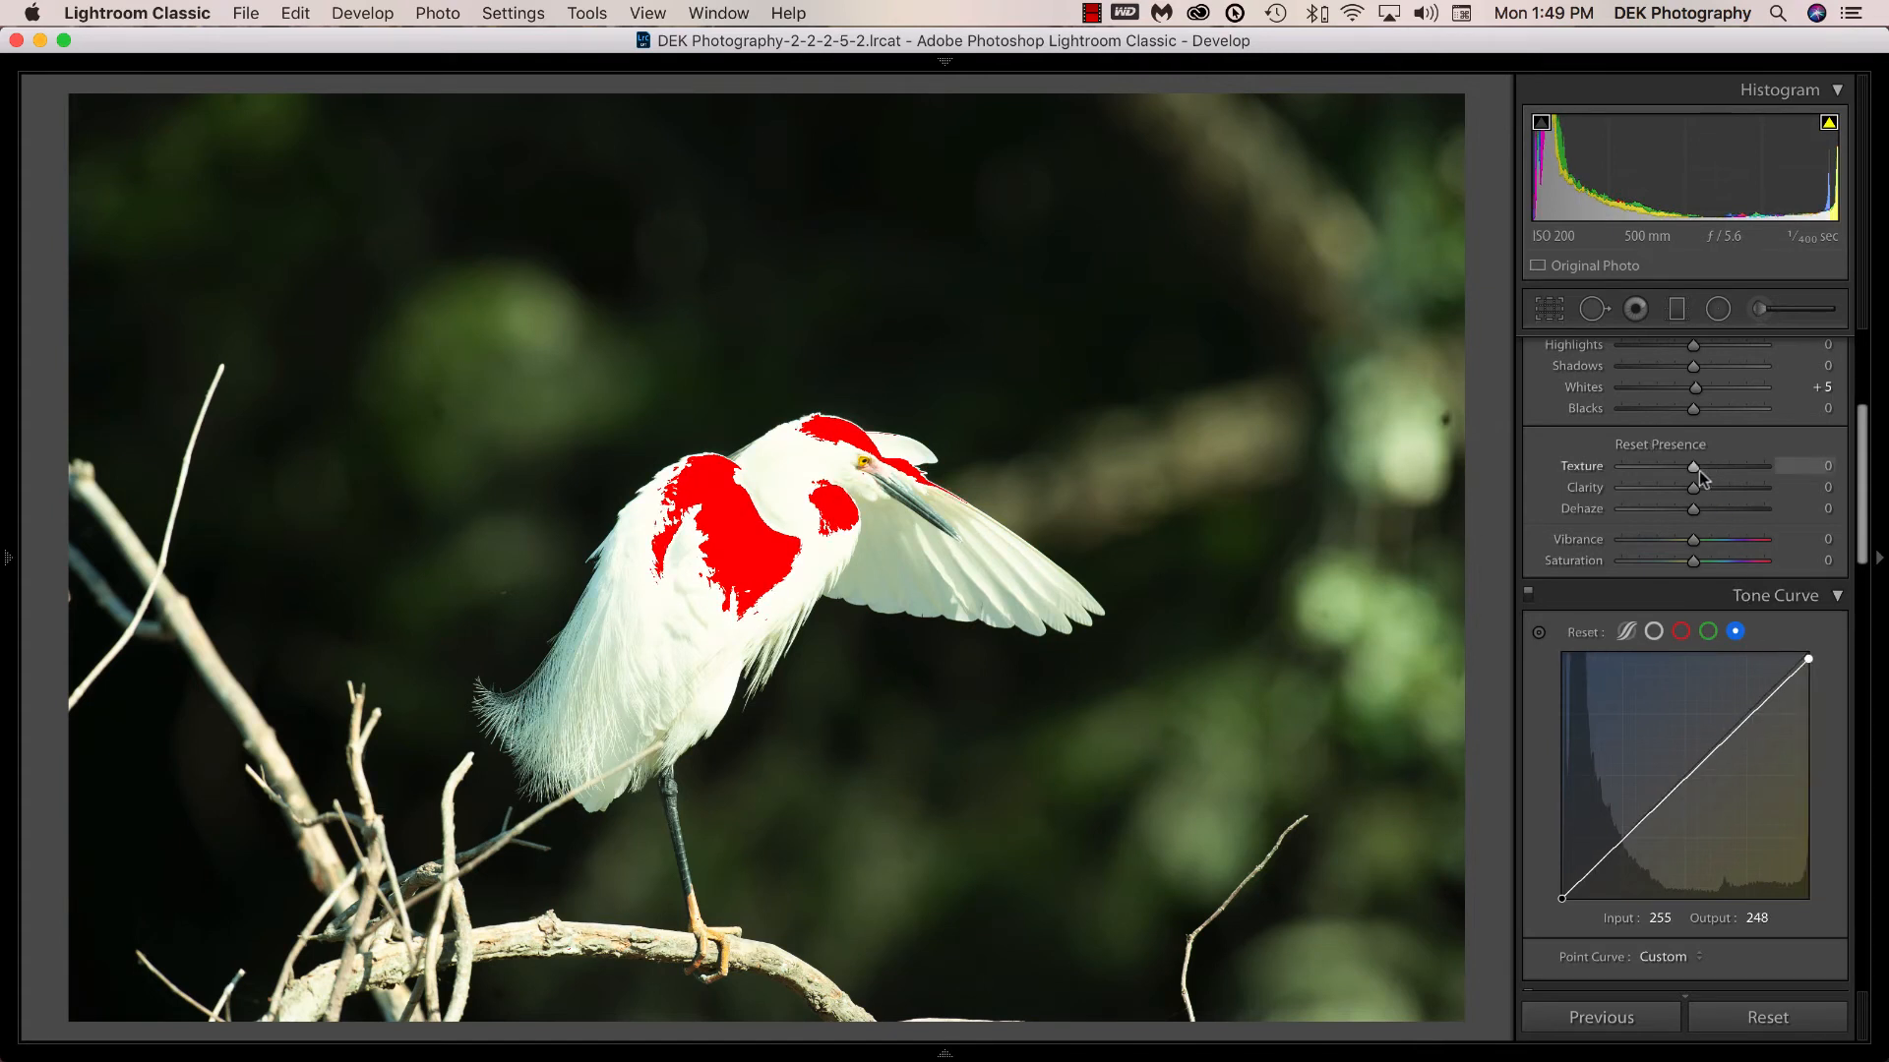
alt+click(1694, 389)
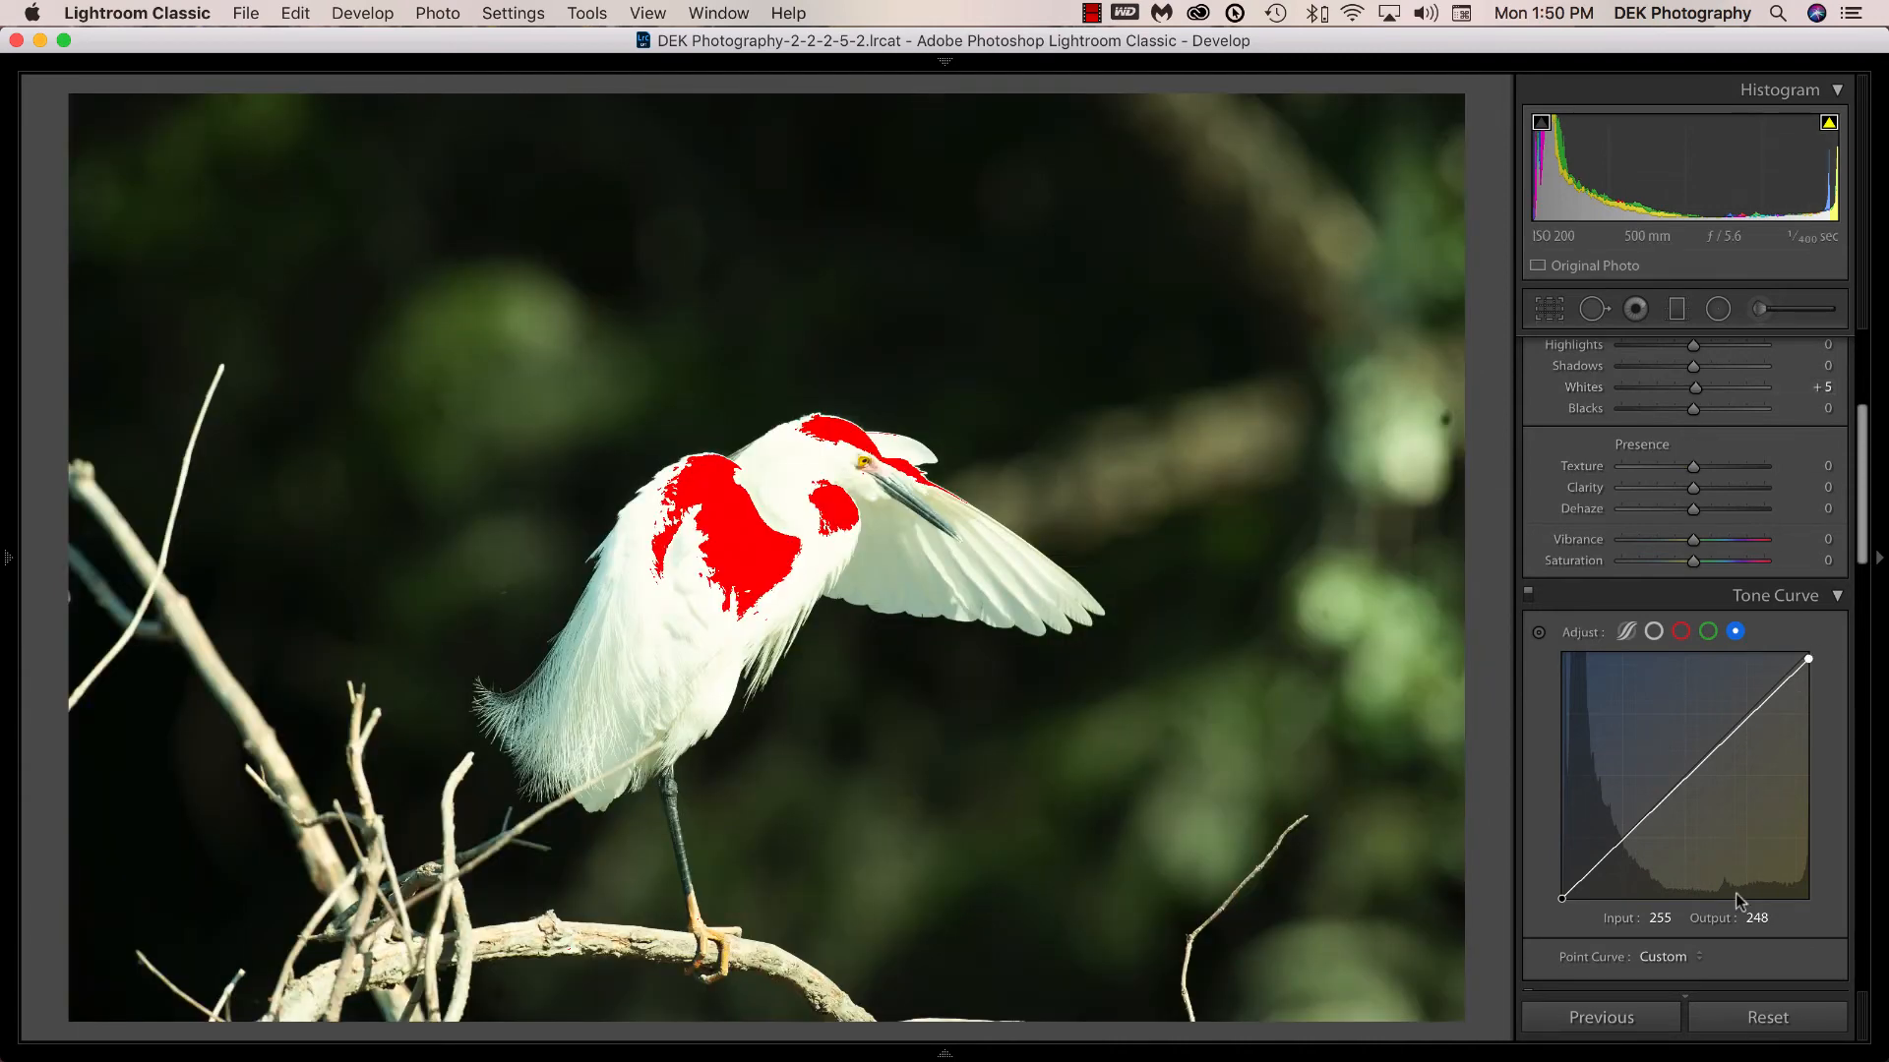
Lower the green curve's white point to output 249, checking the highlight clipping preview, and the red curve's to output 251
click(1708, 631)
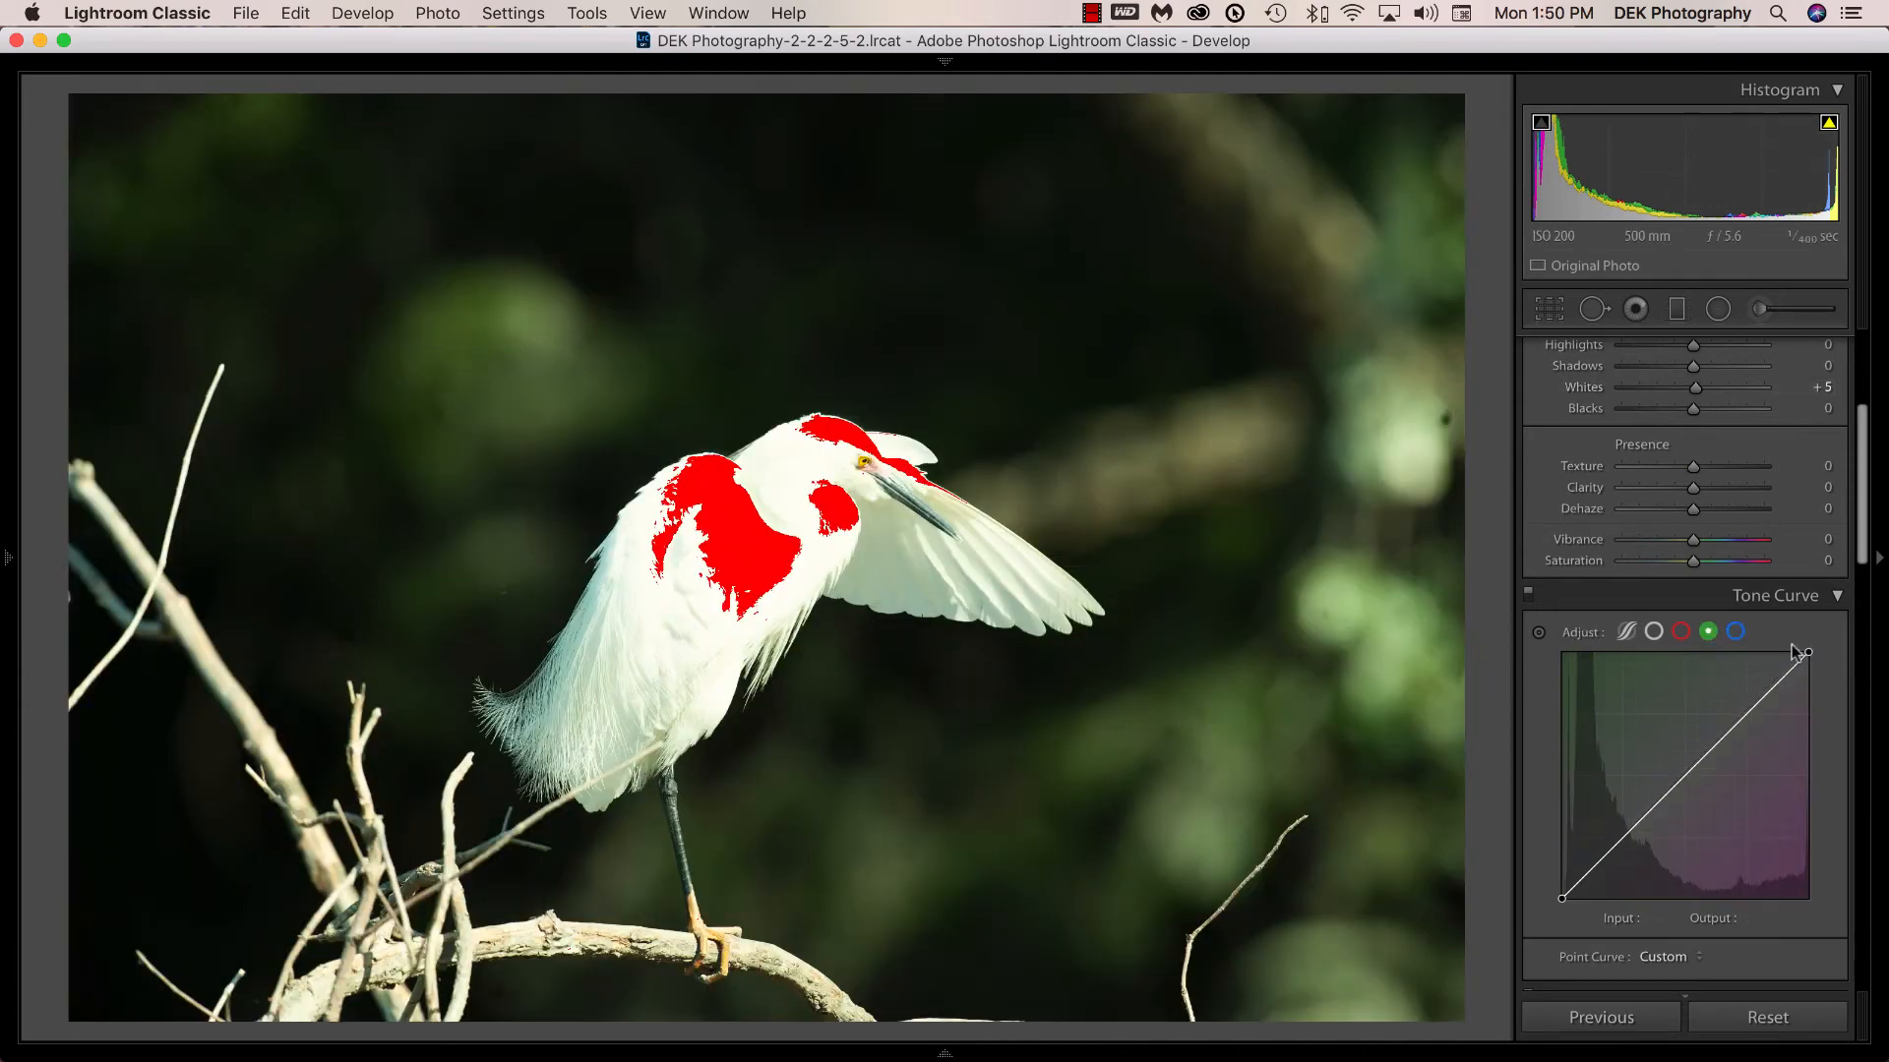
drag(1805, 653, 1808, 658)
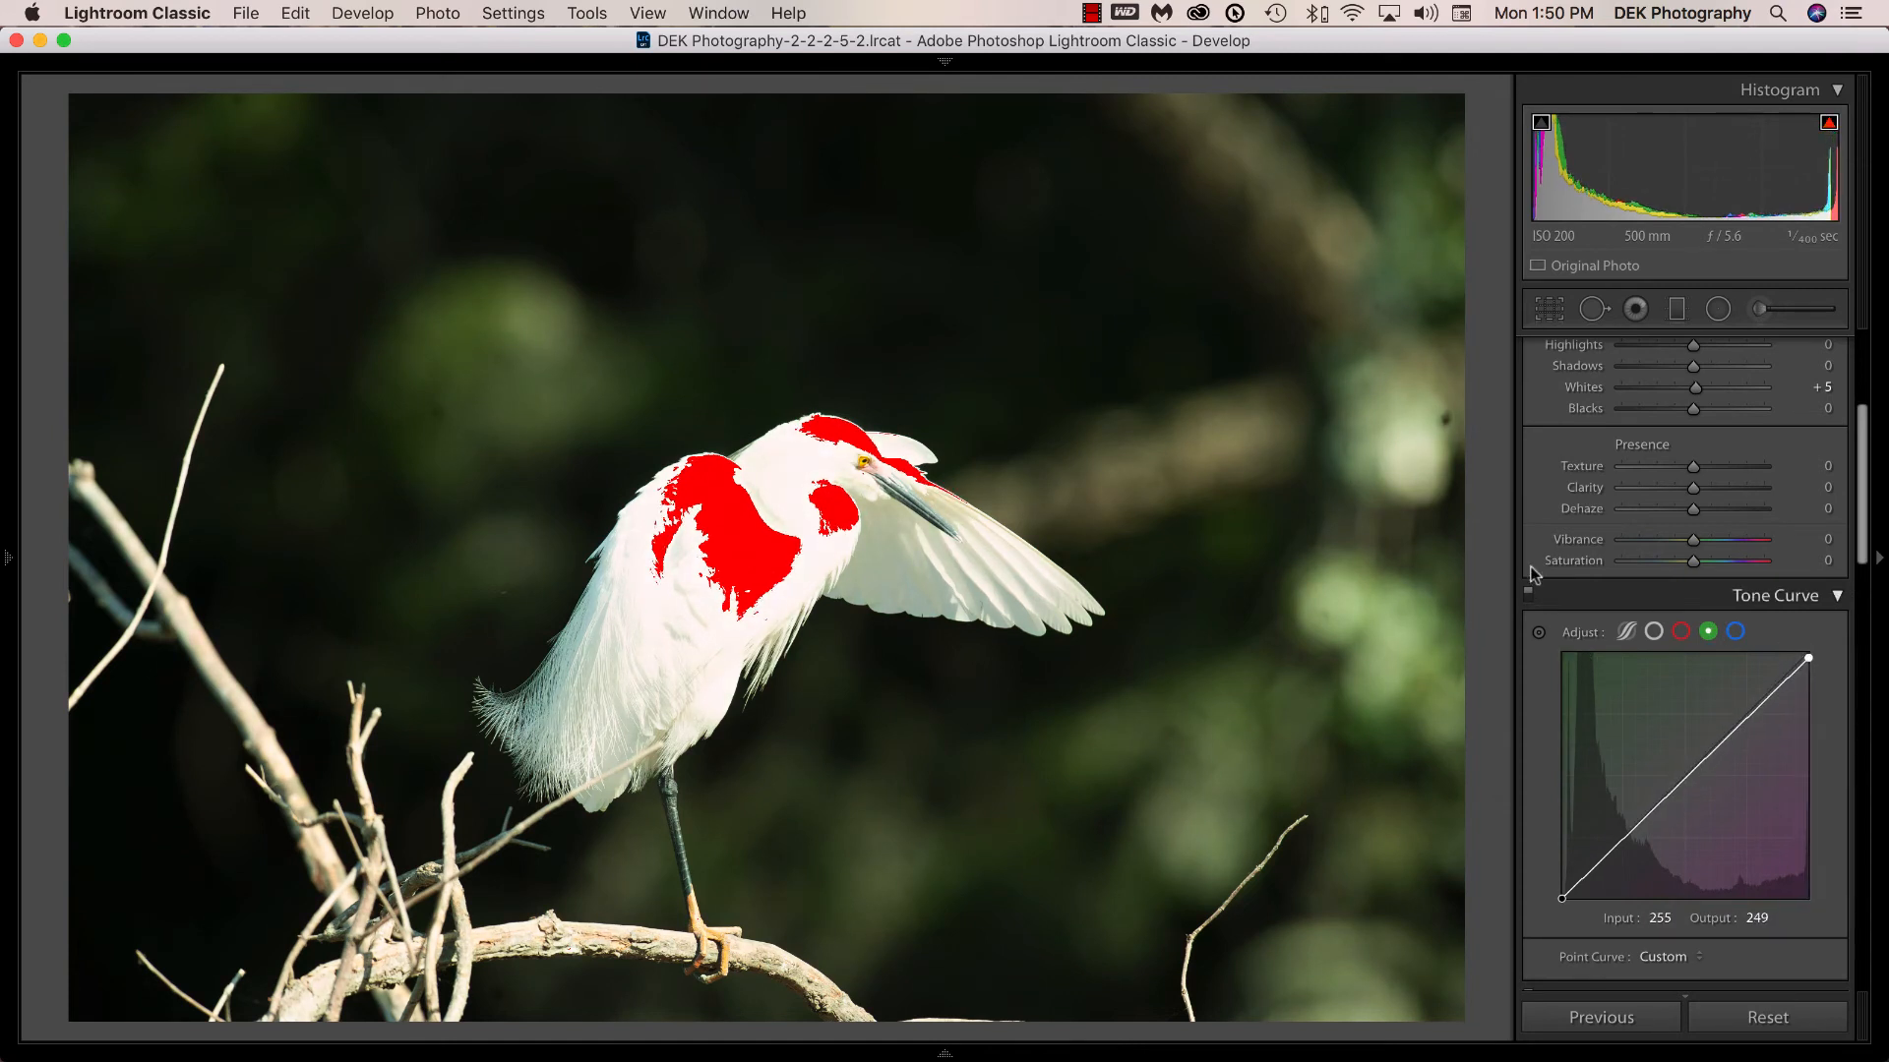
key(alt)
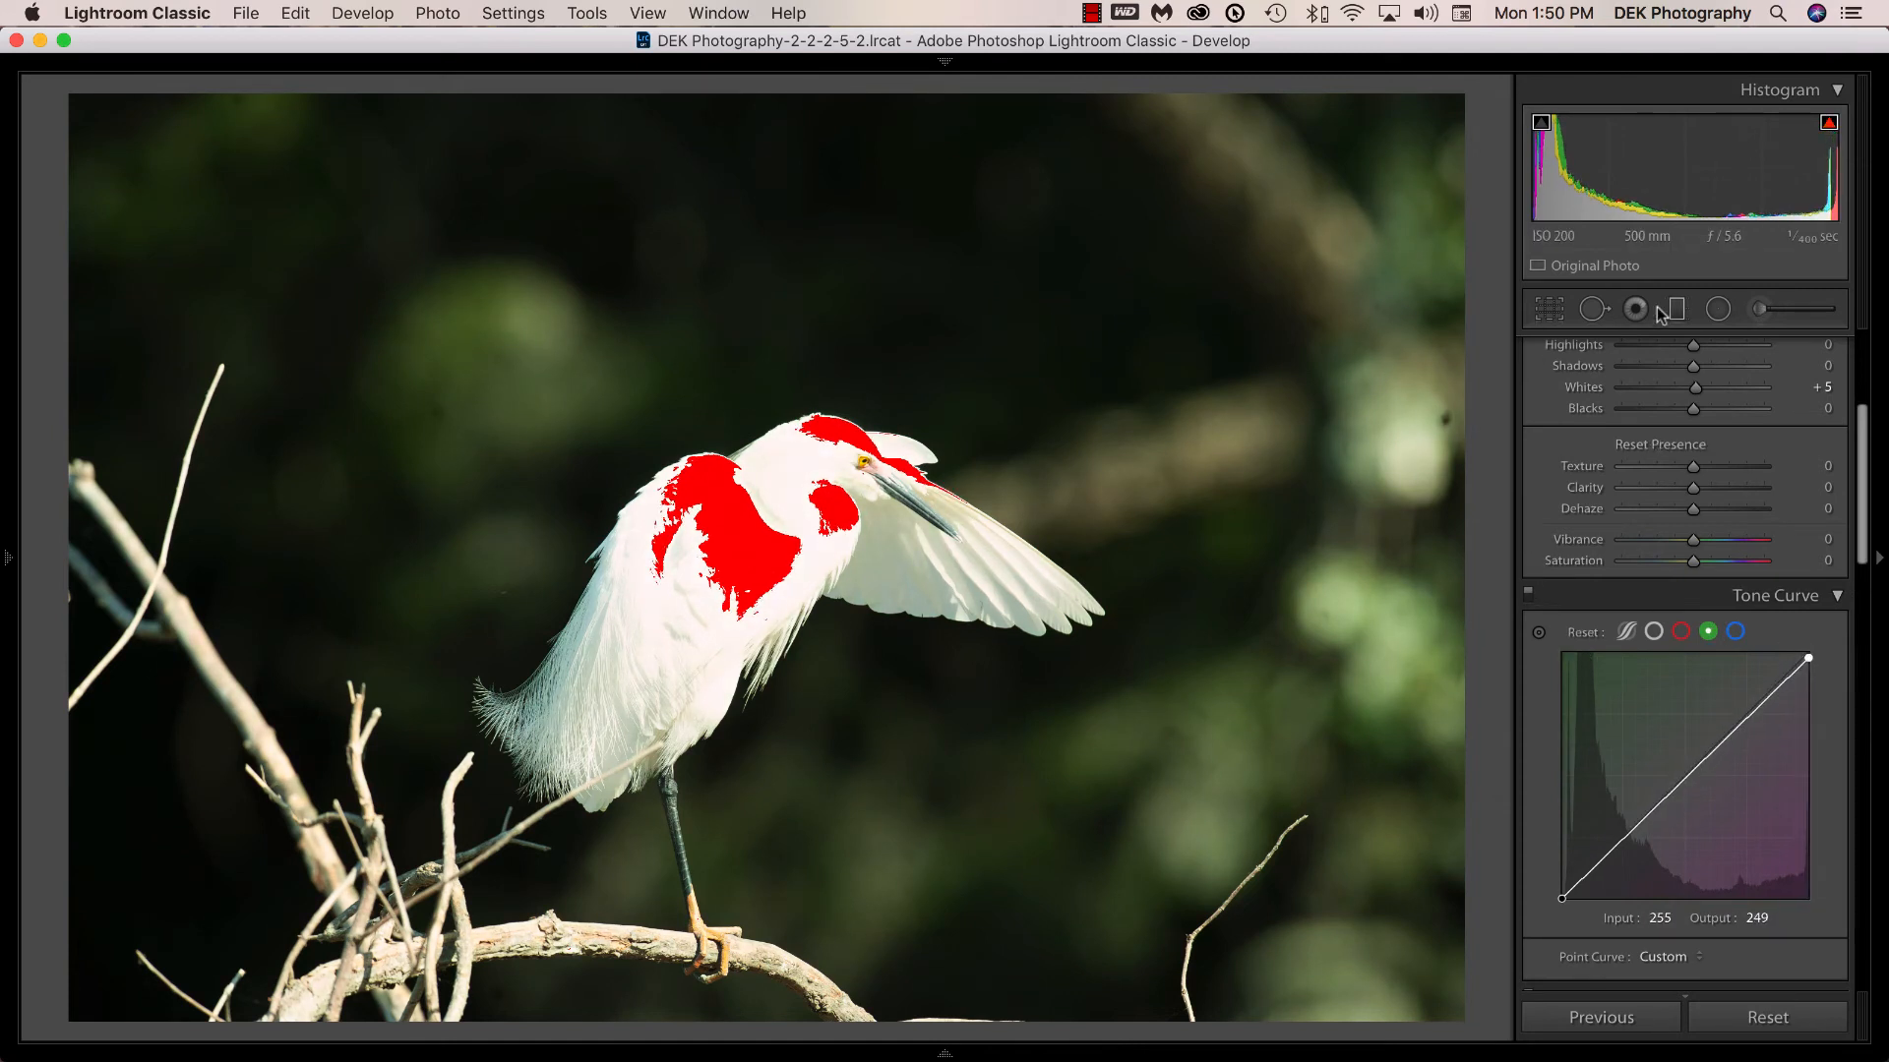
alt+click(1693, 387)
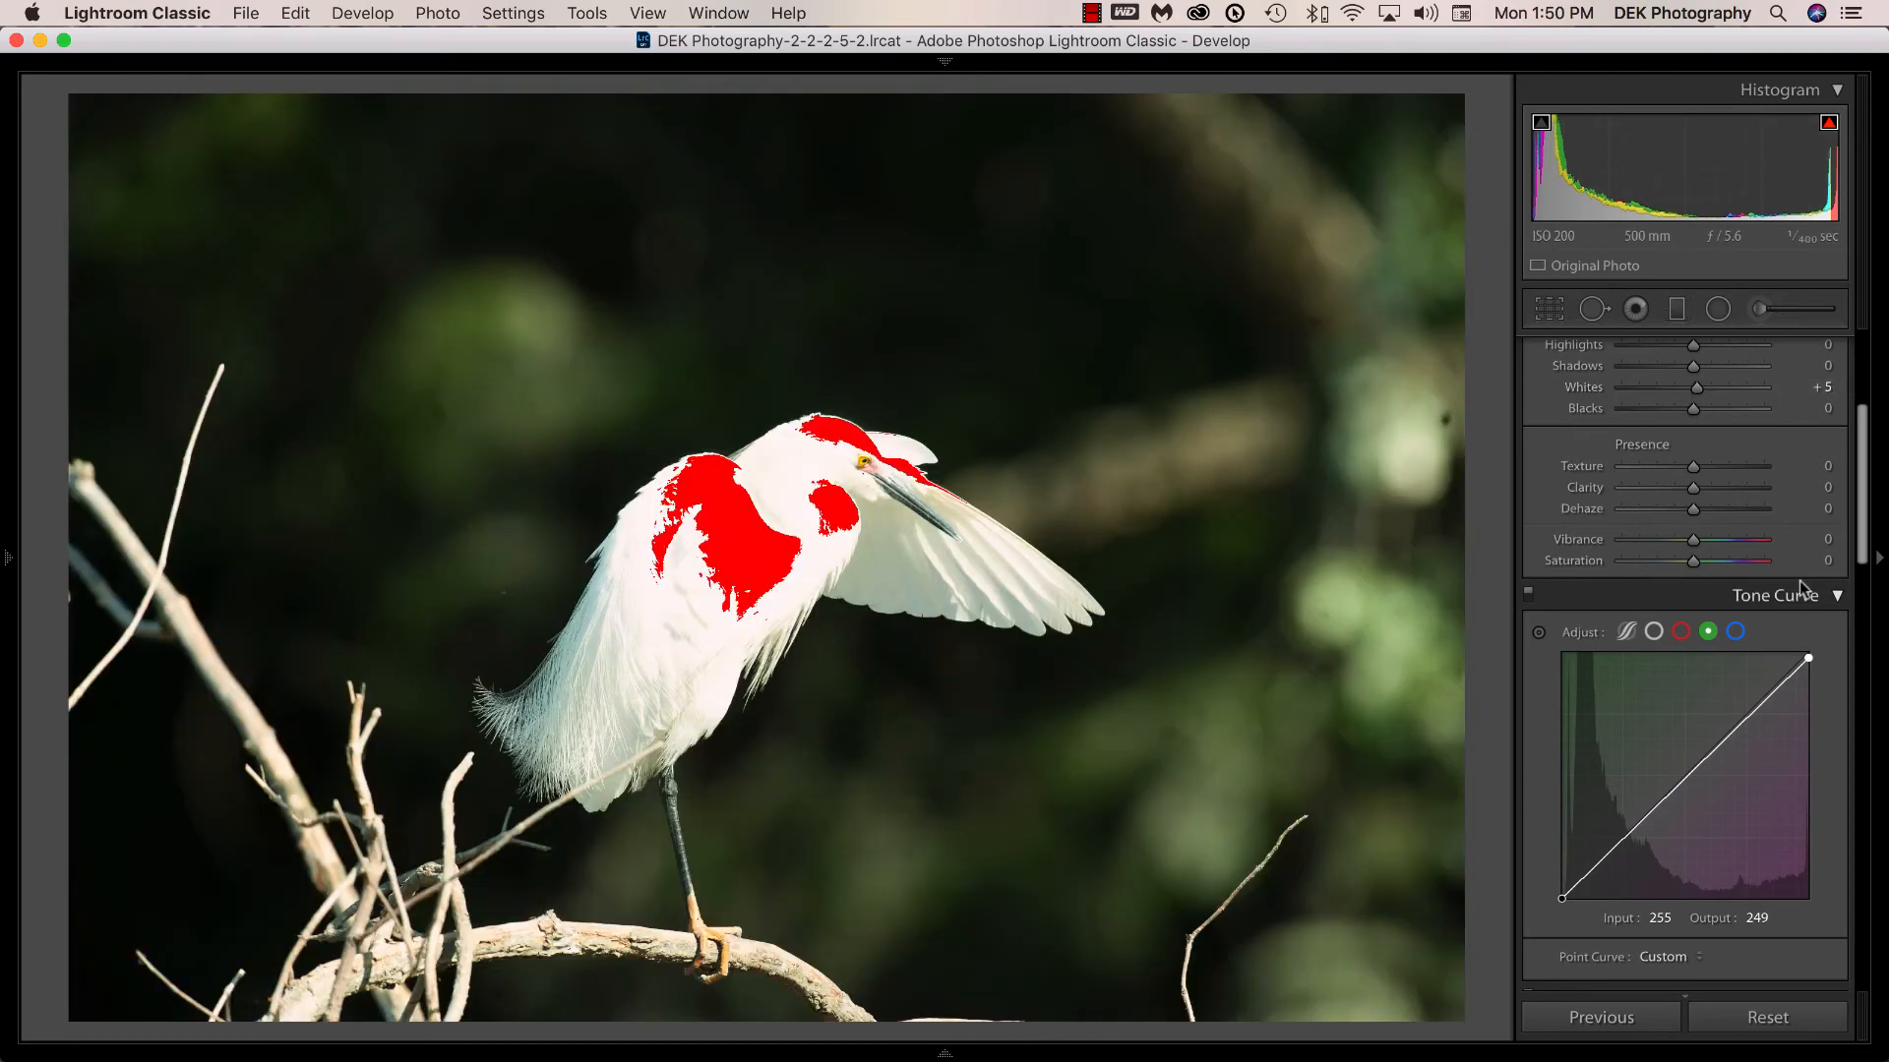
click(1681, 632)
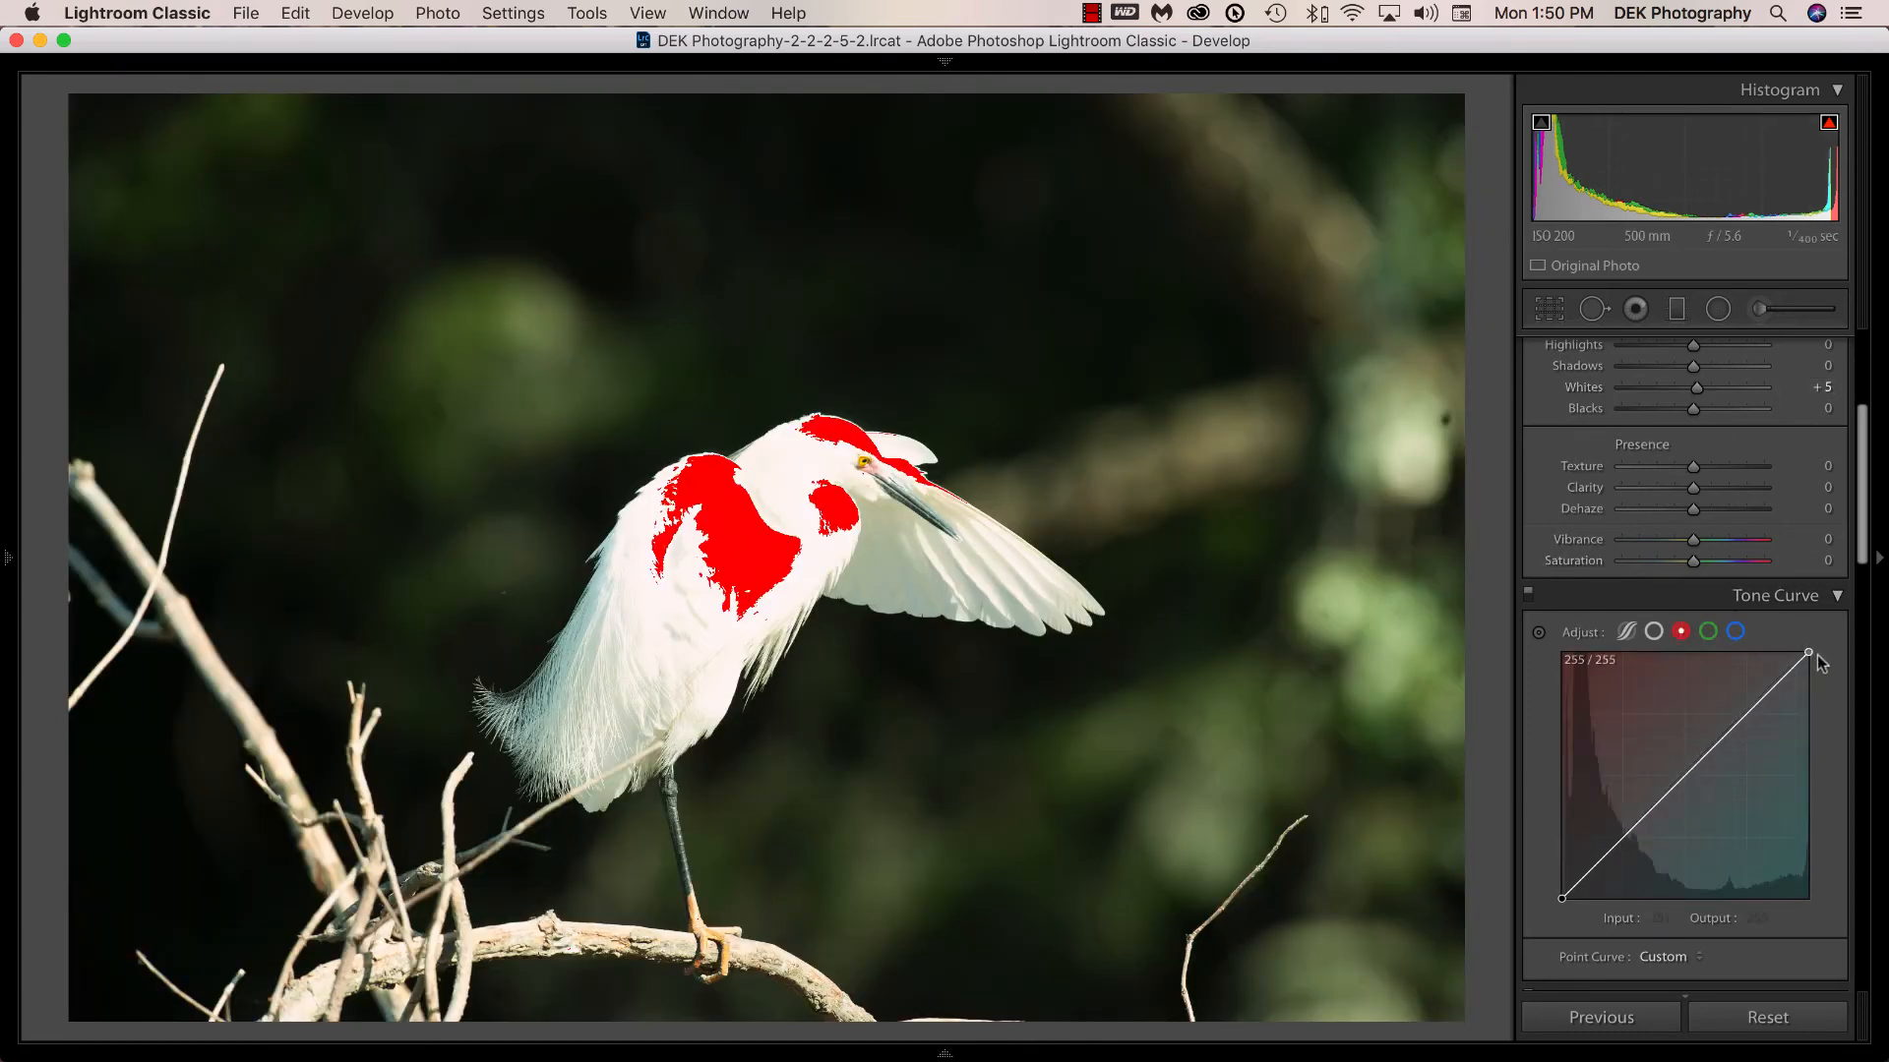
drag(1809, 653, 1809, 656)
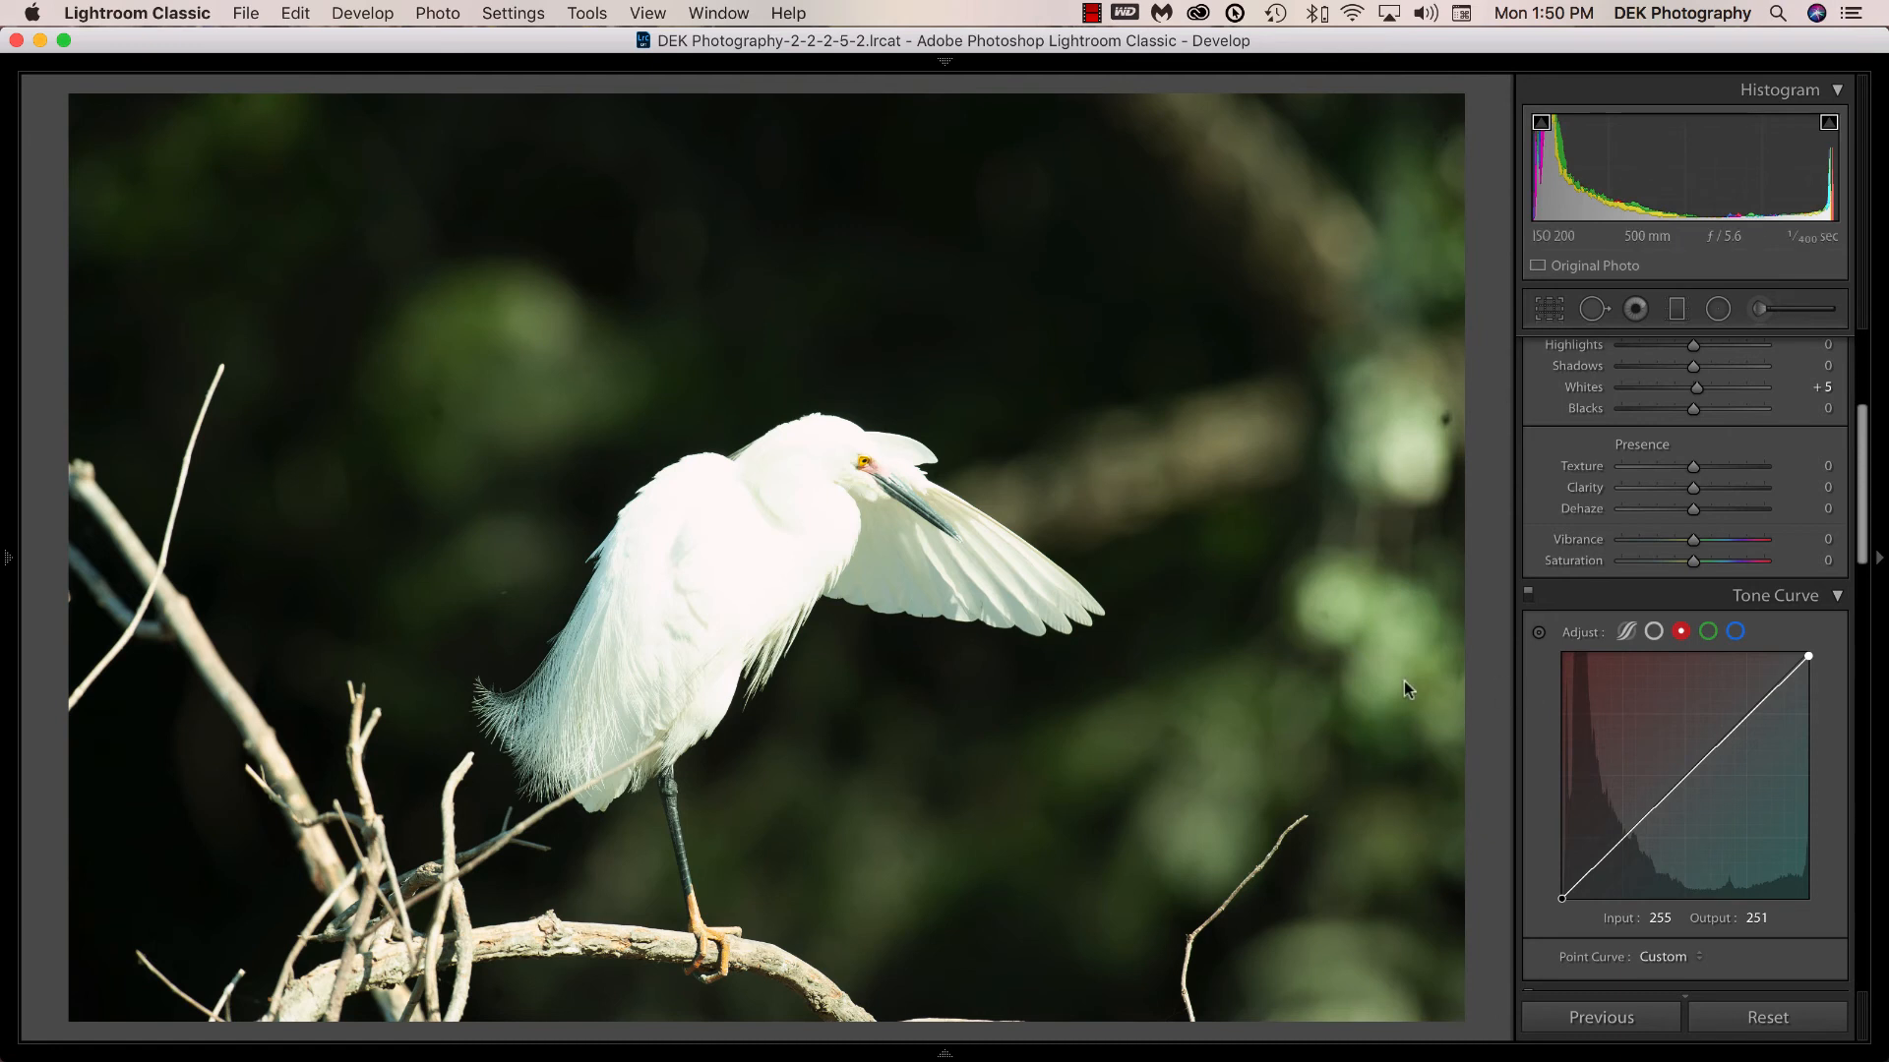
Switch the tone curve to the parametric curve and lower its Highlights region to darken the egret's brightest feathers
click(1626, 632)
scroll(1618, 629, down, 5)
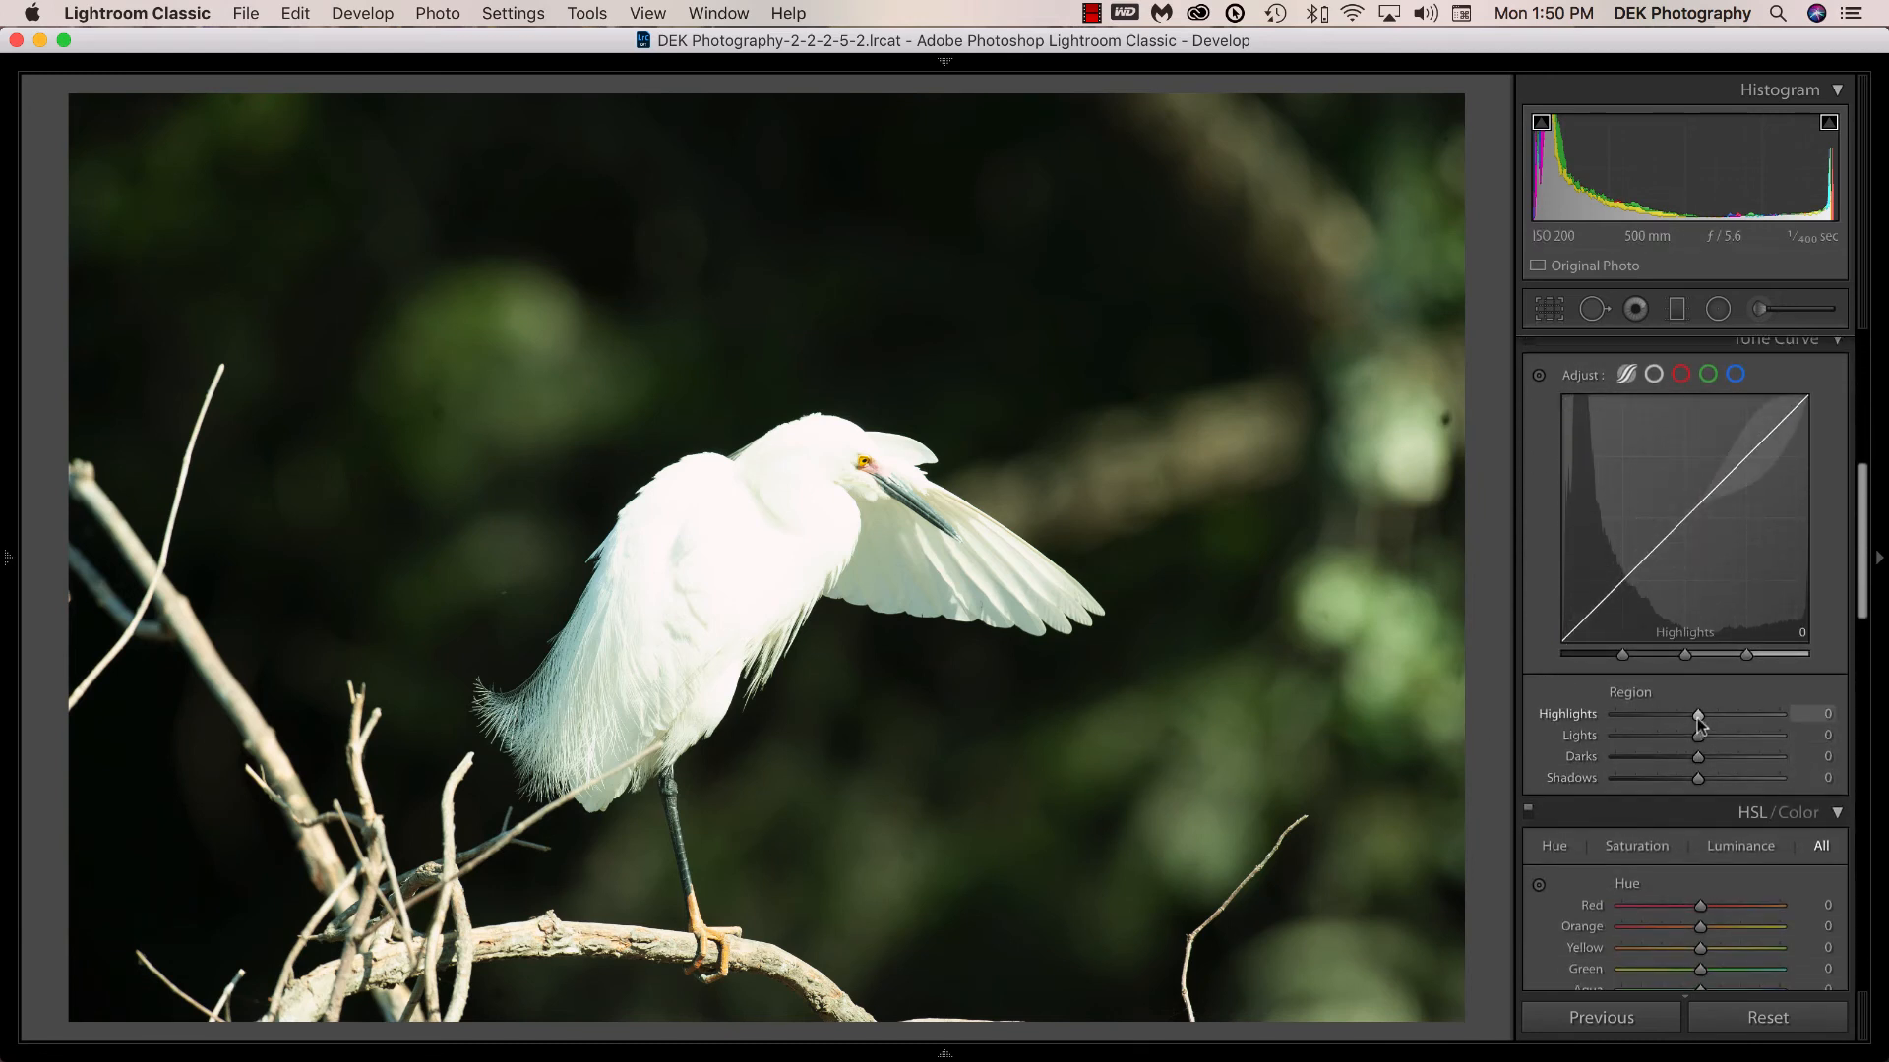
drag(1697, 718, 1667, 737)
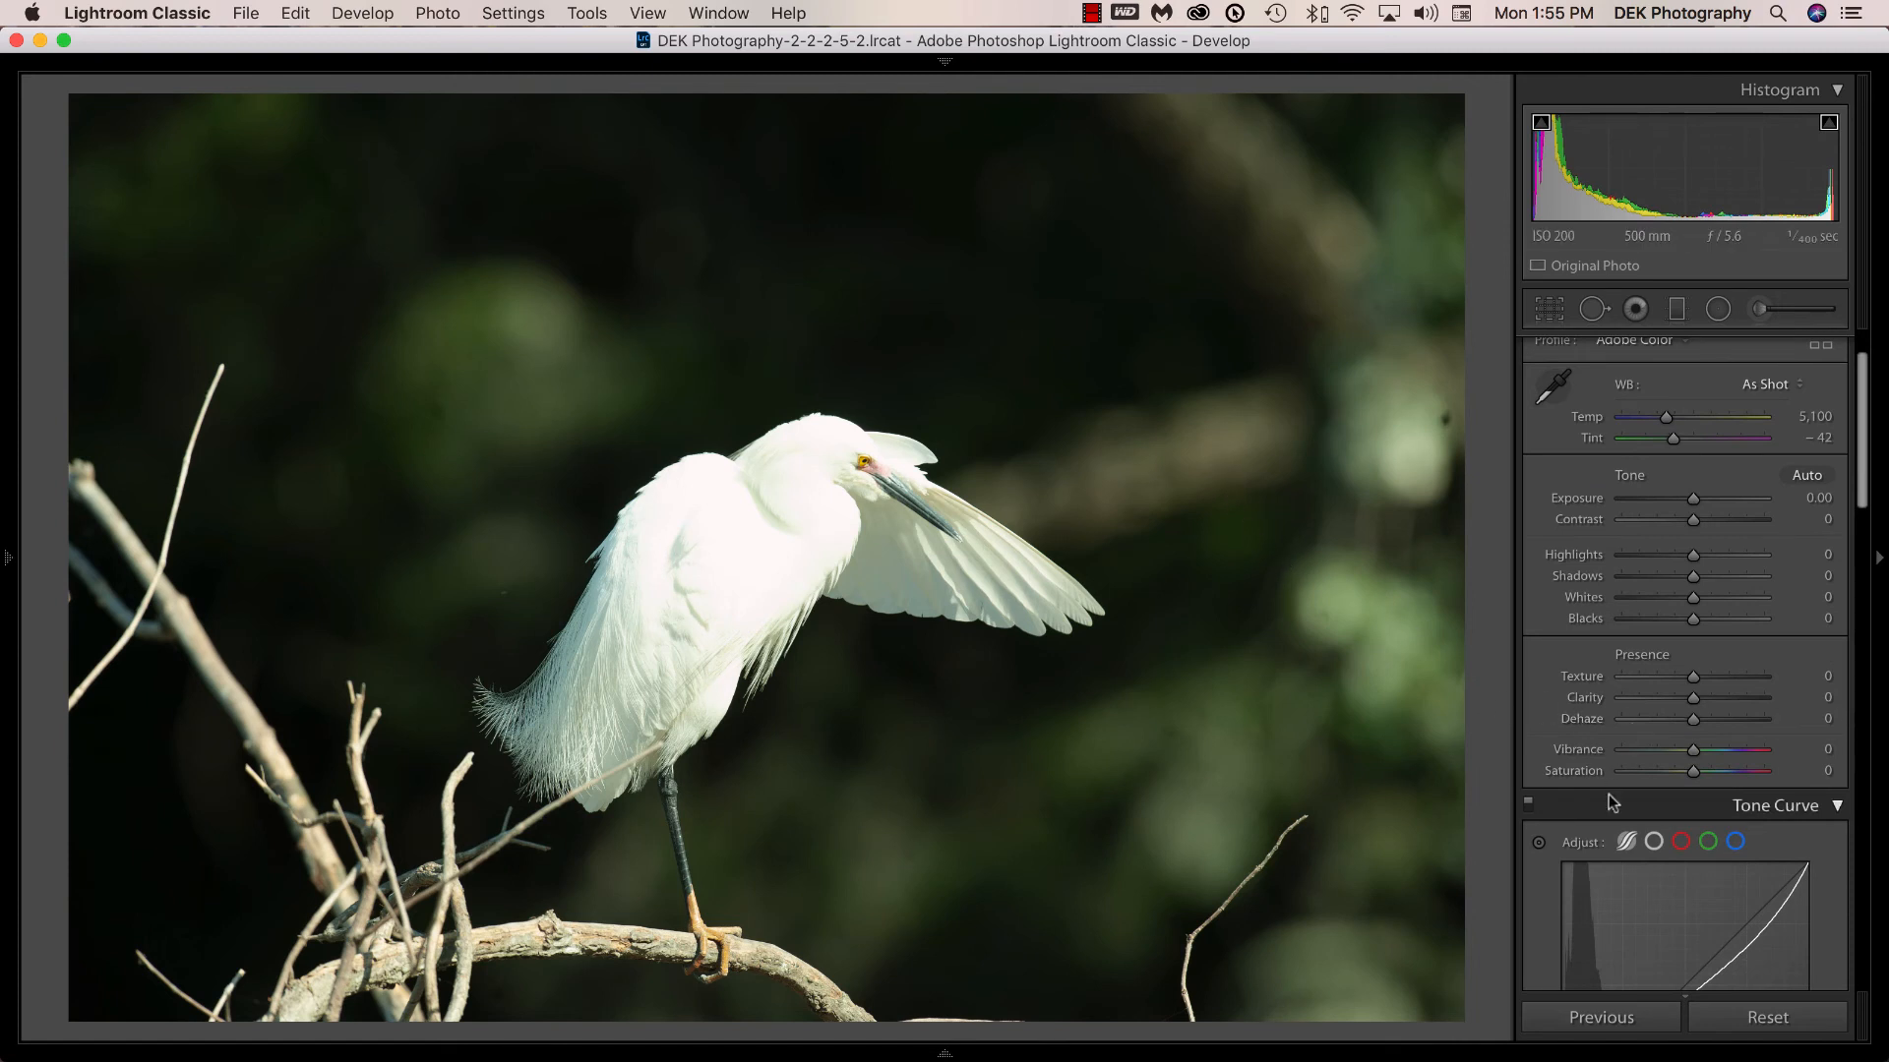
Set the egret photo's basic Highlights to -37 and Whites to -20, and slightly lower the Exposure
scroll(1643, 866, down, 5)
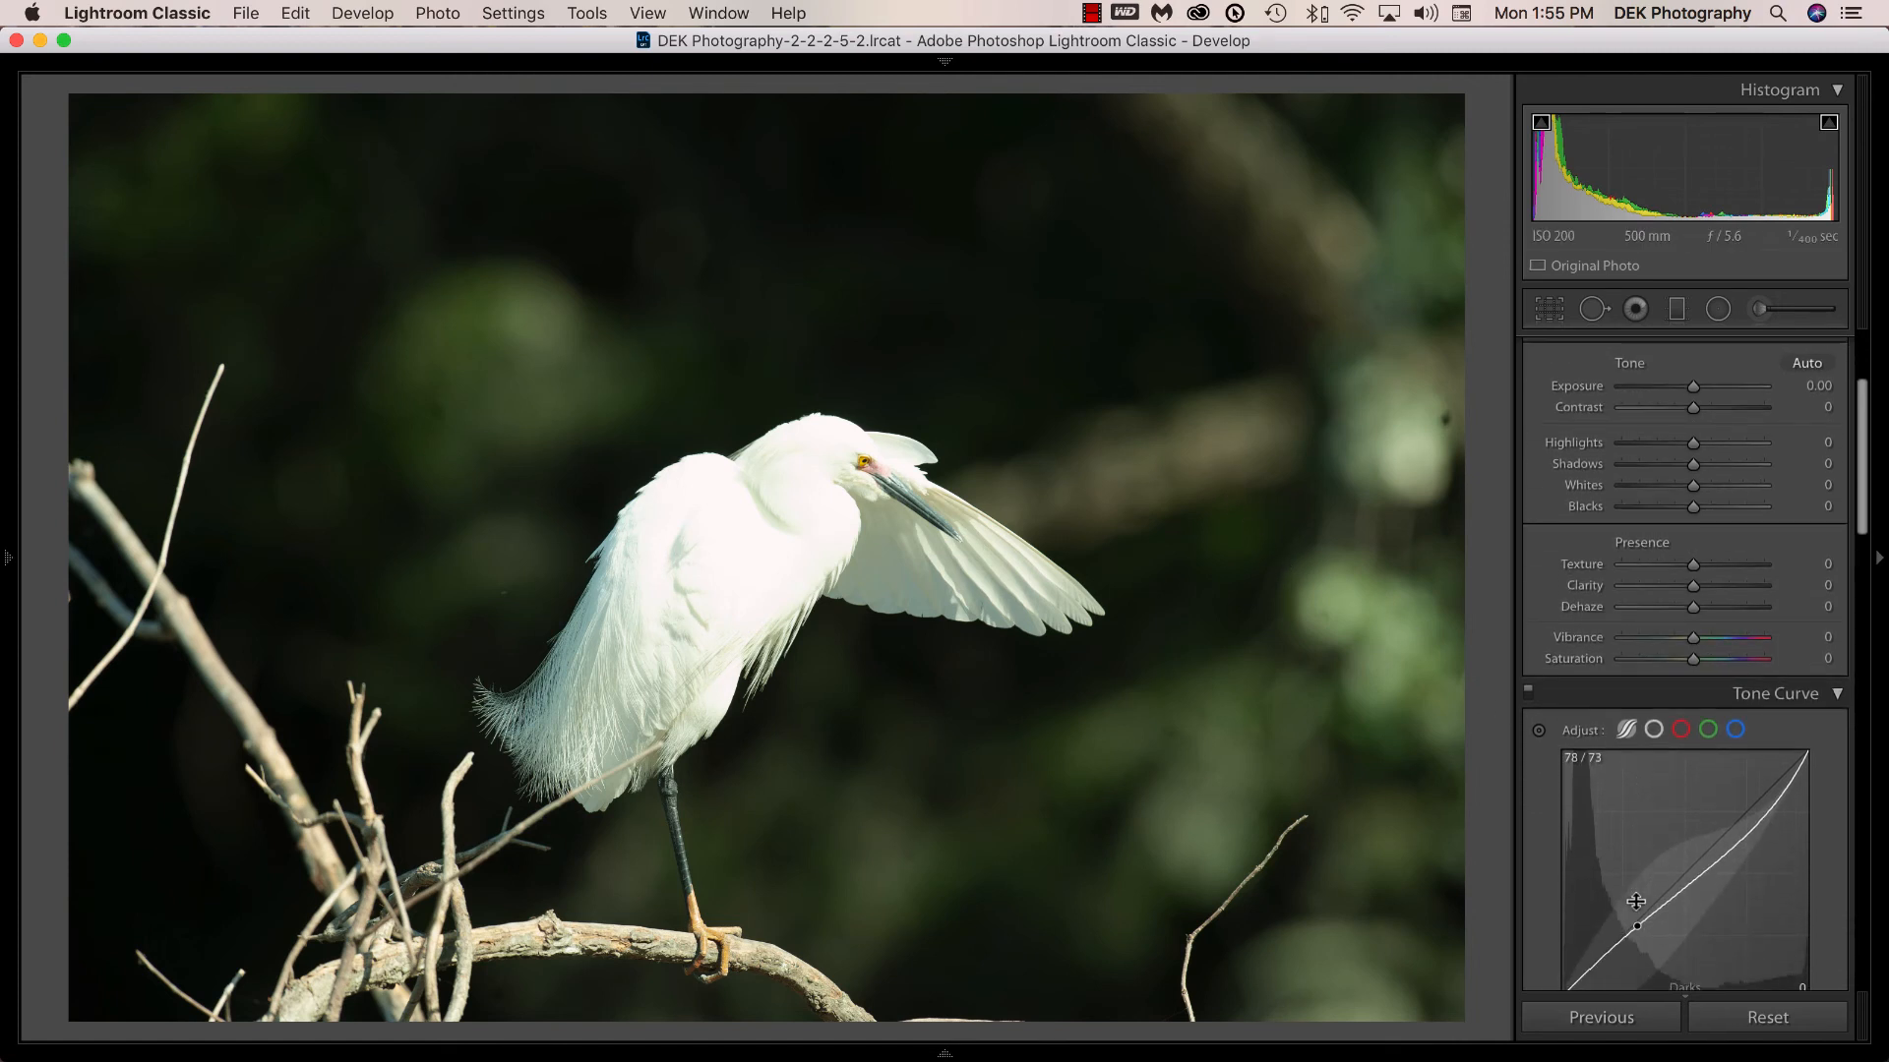
scroll(1636, 901, up, 4)
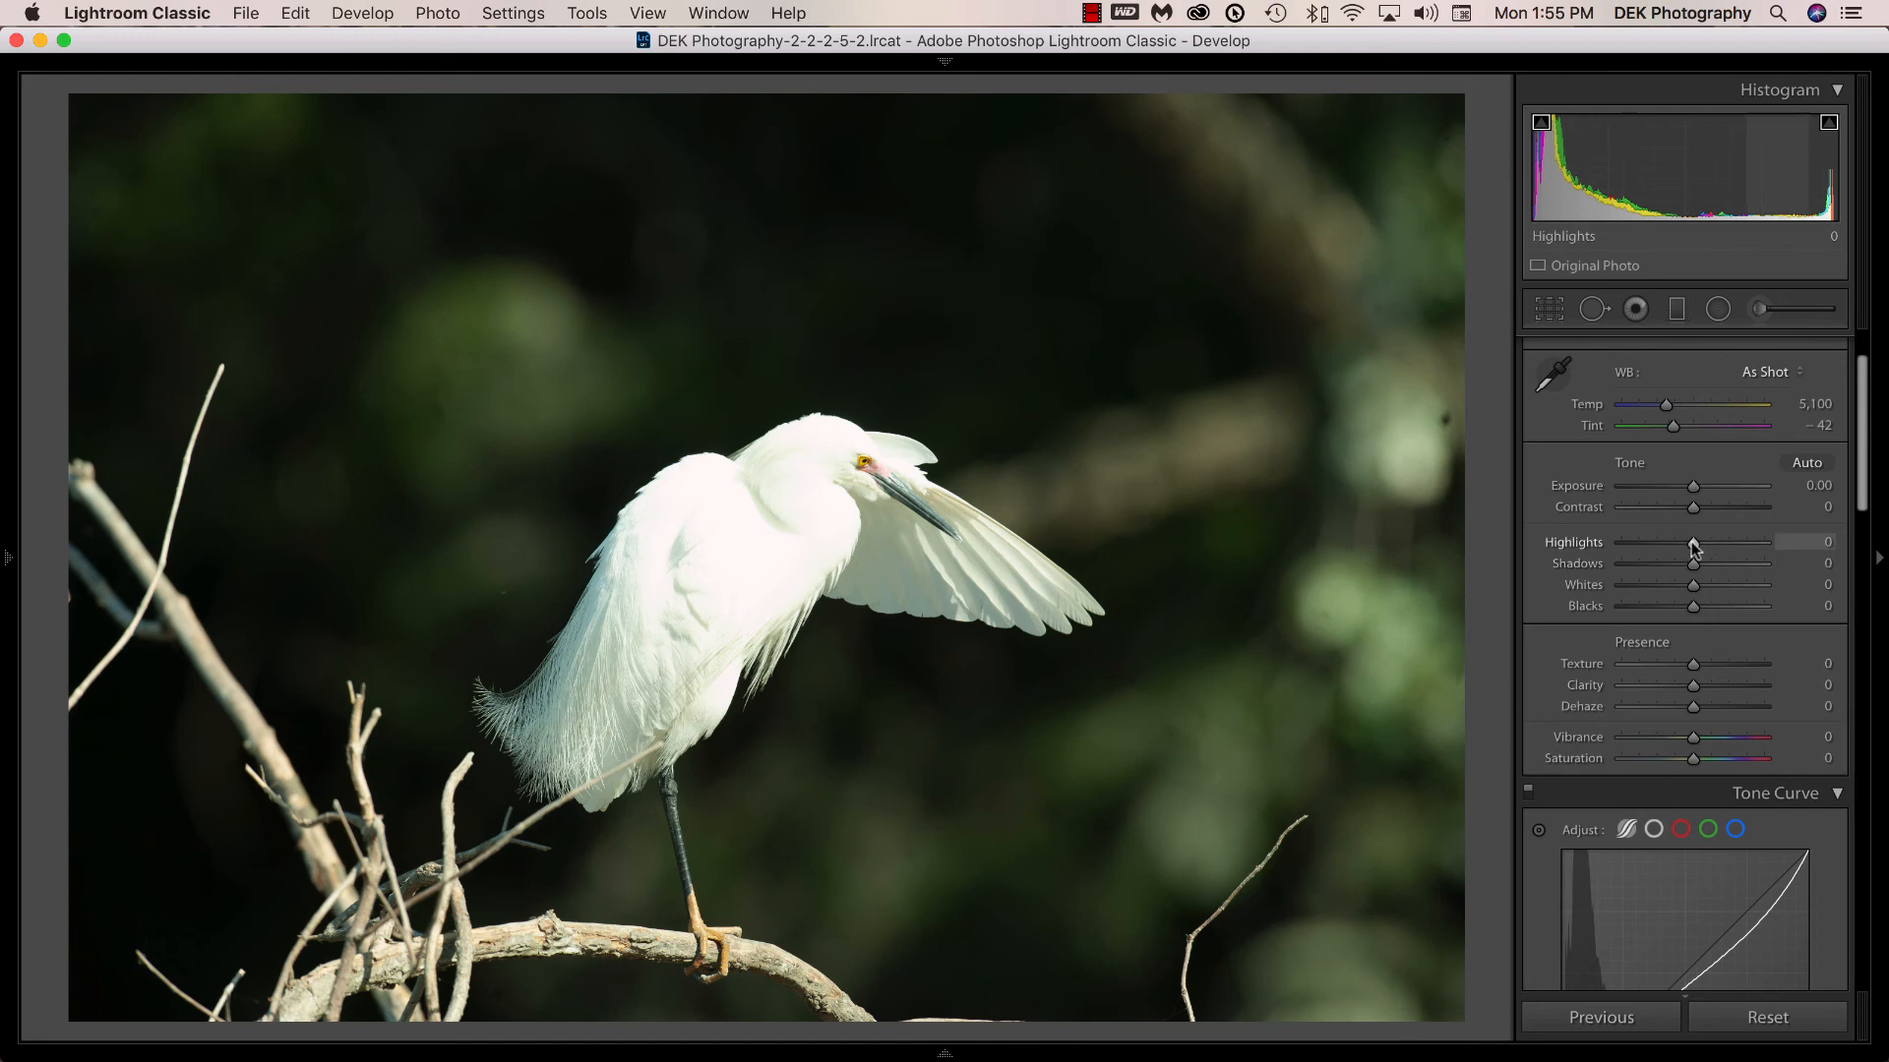
drag(1693, 547, 1664, 541)
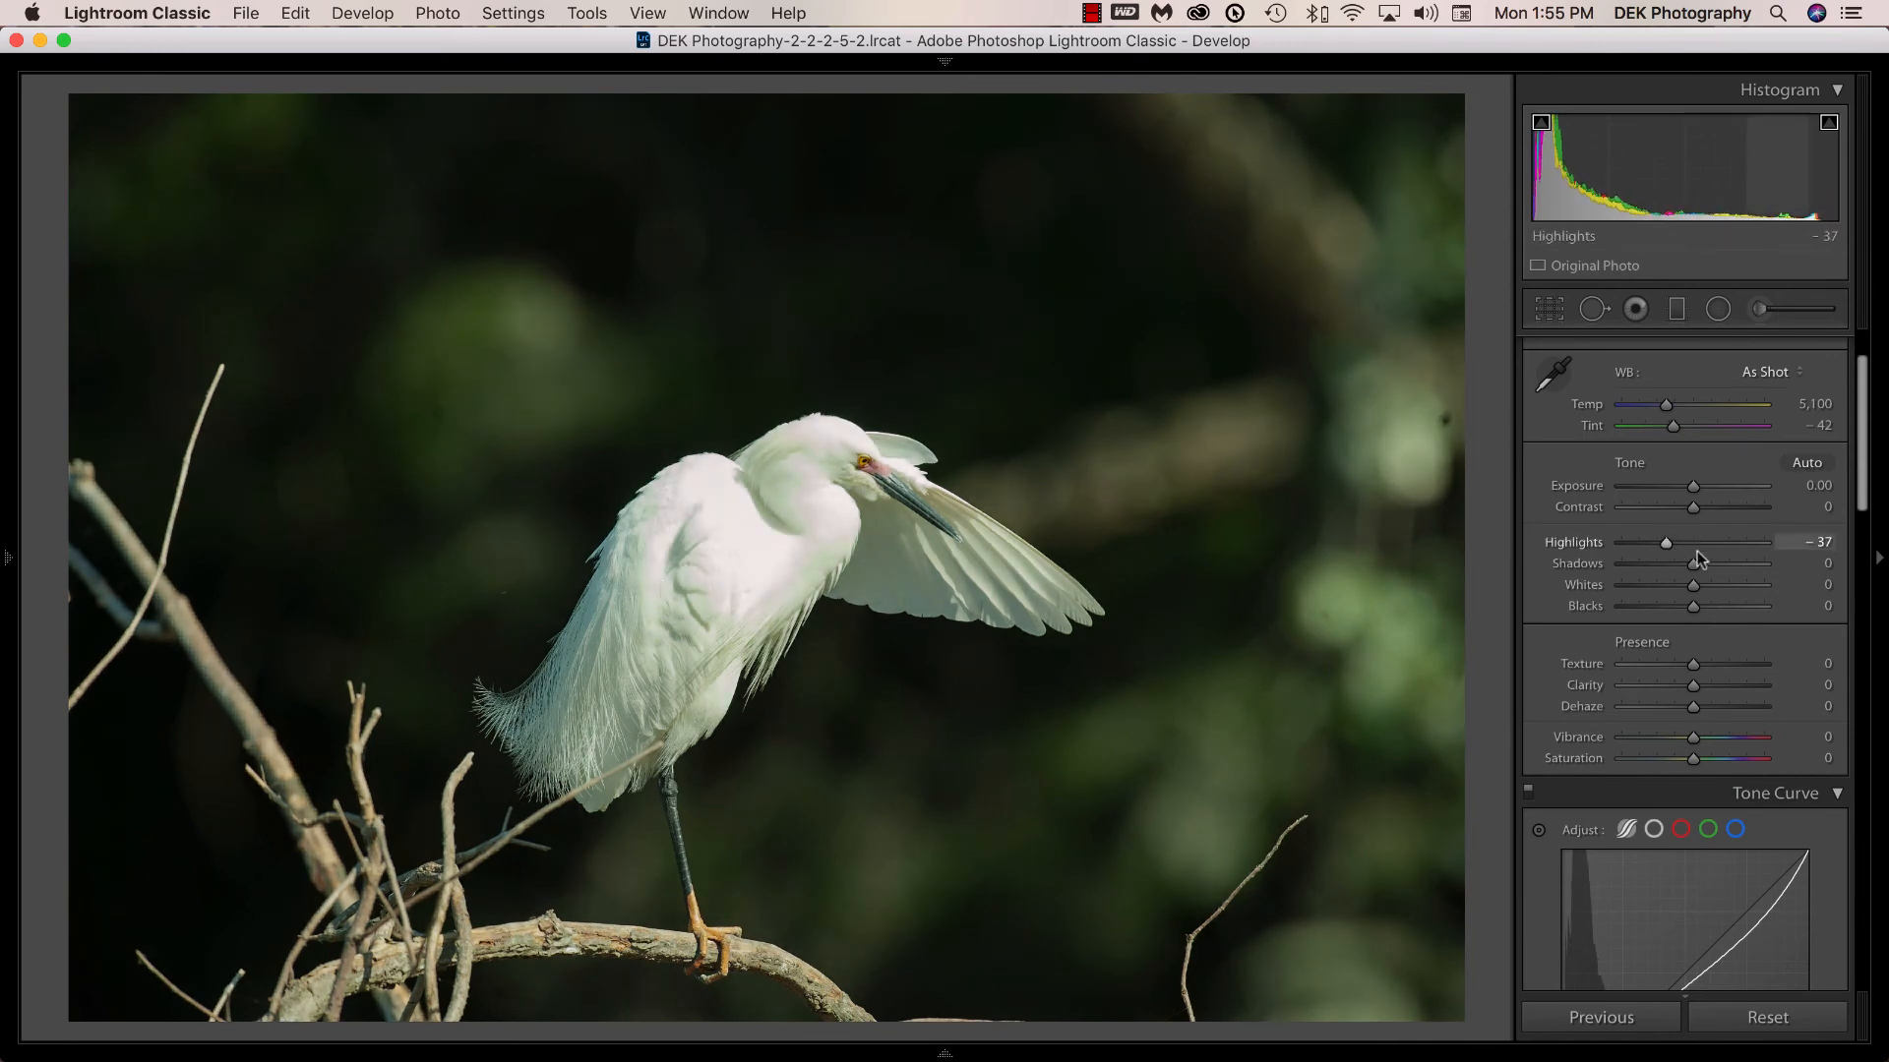
drag(1693, 586, 1678, 588)
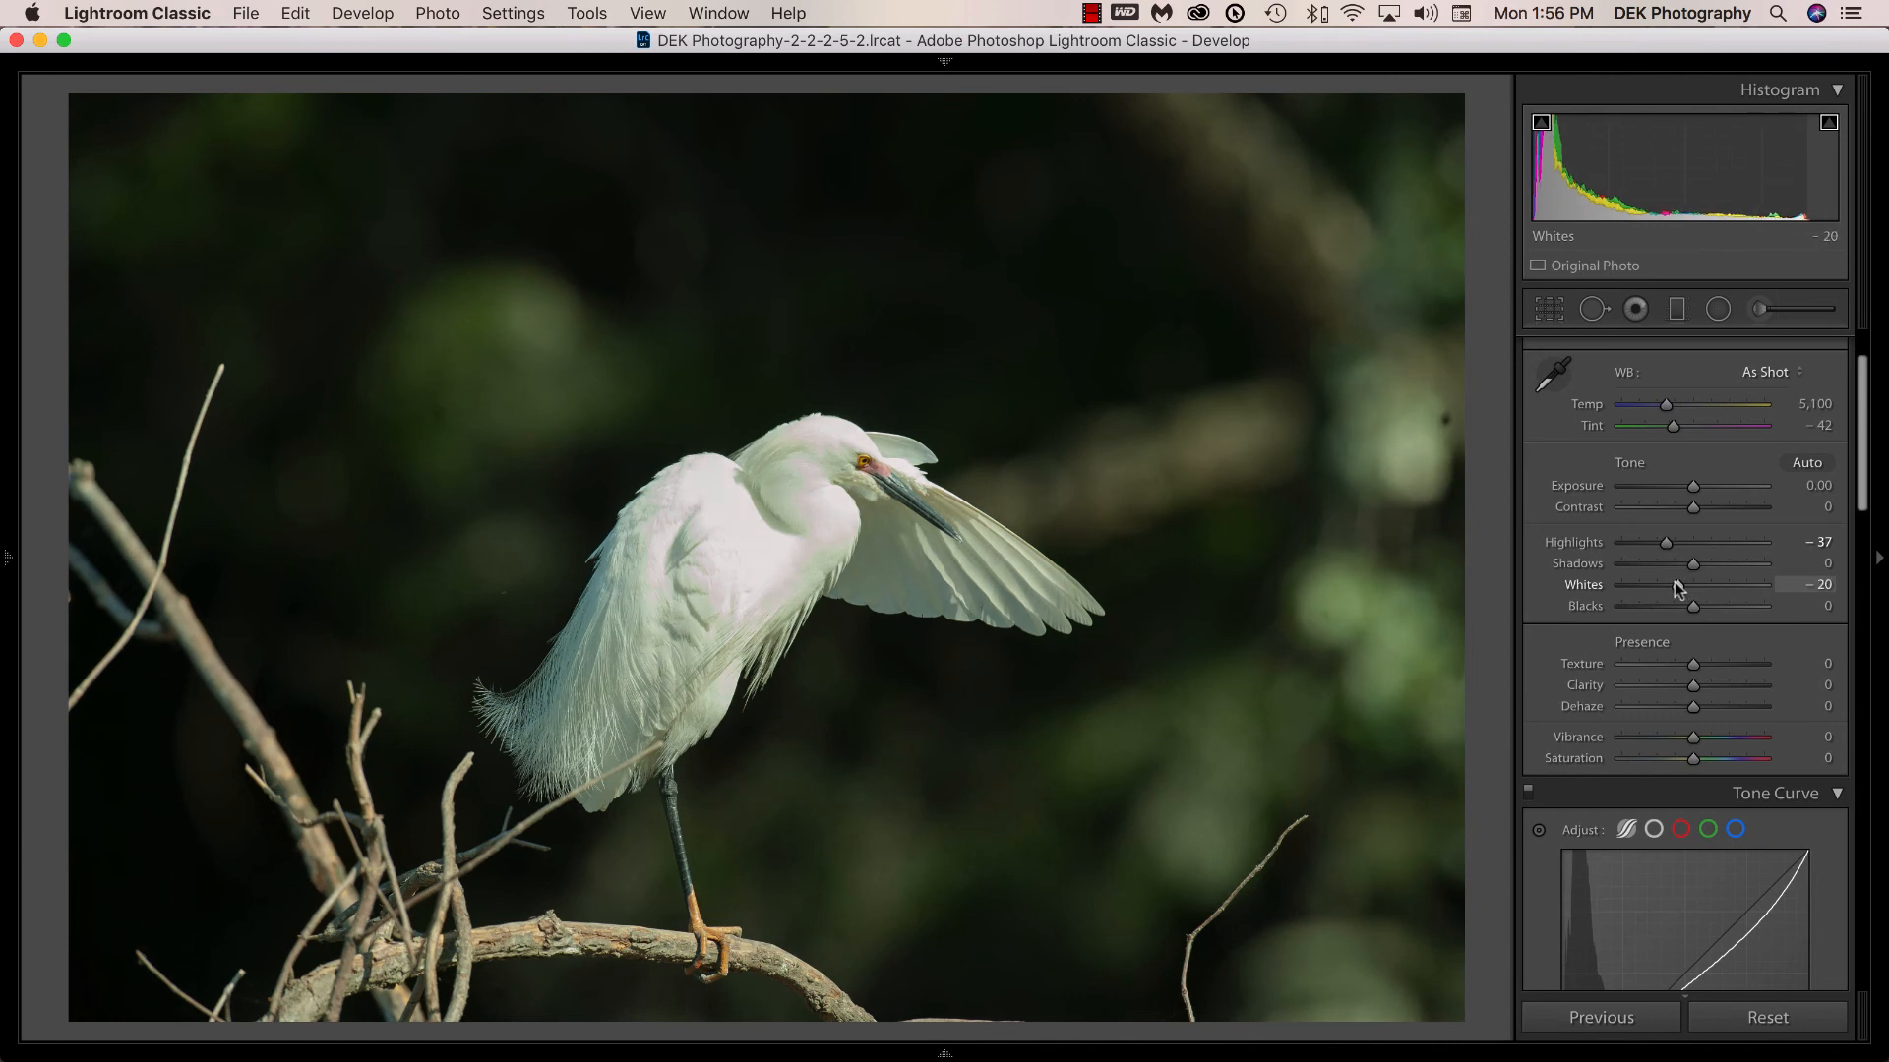
drag(1693, 486, 1691, 489)
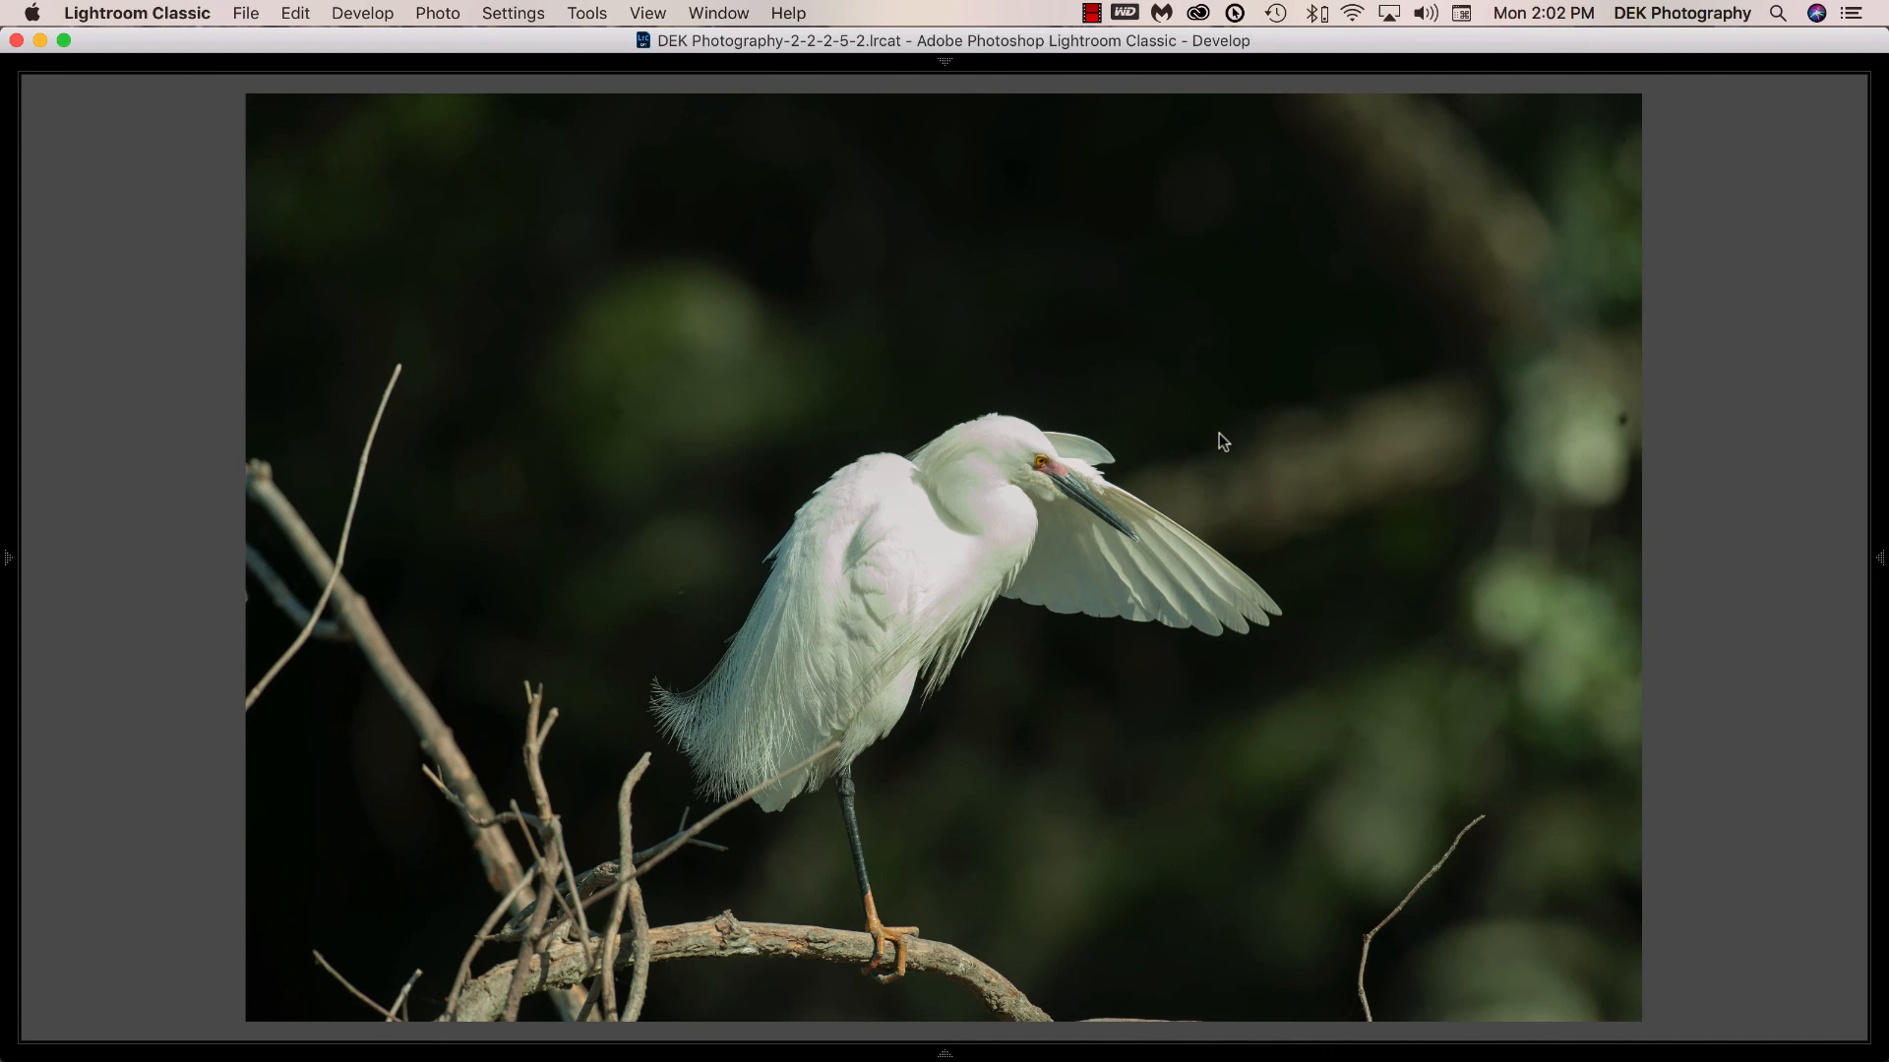
Go to the next image, the Lightroom Classic Made Easy book cover
key(Right)
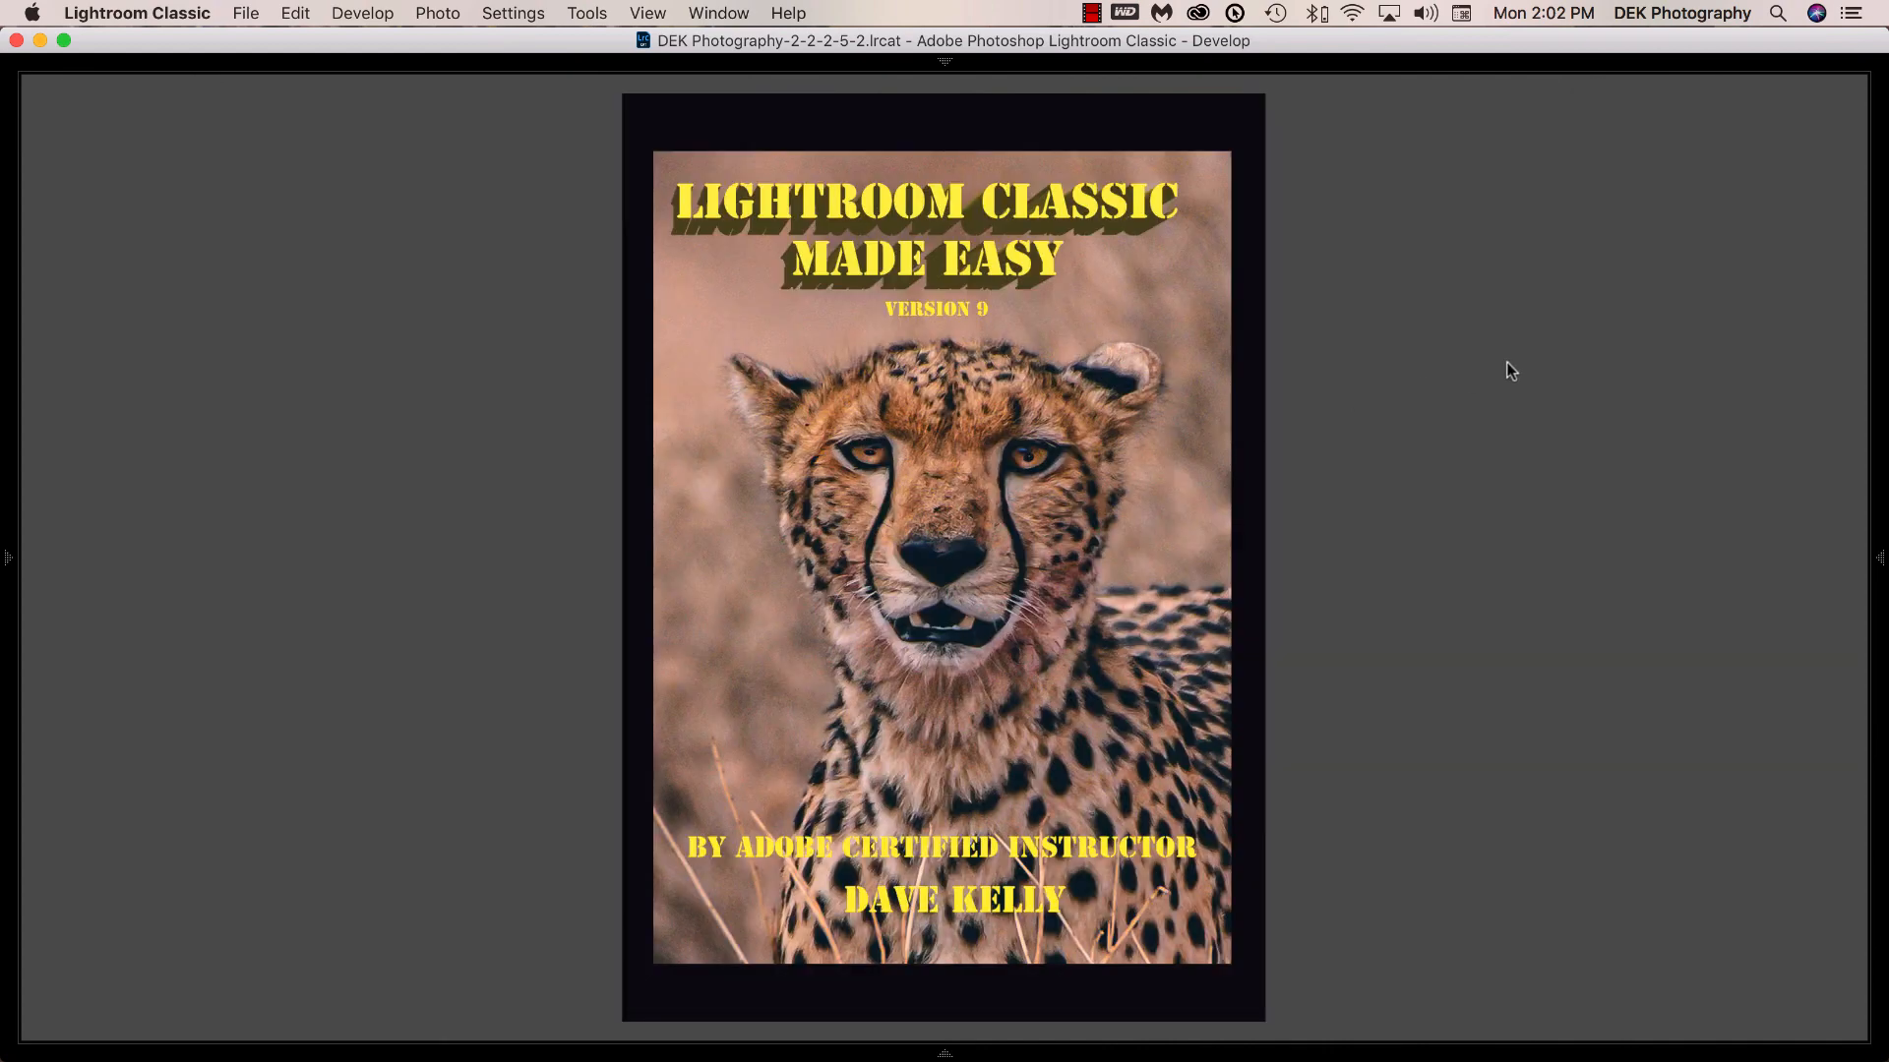